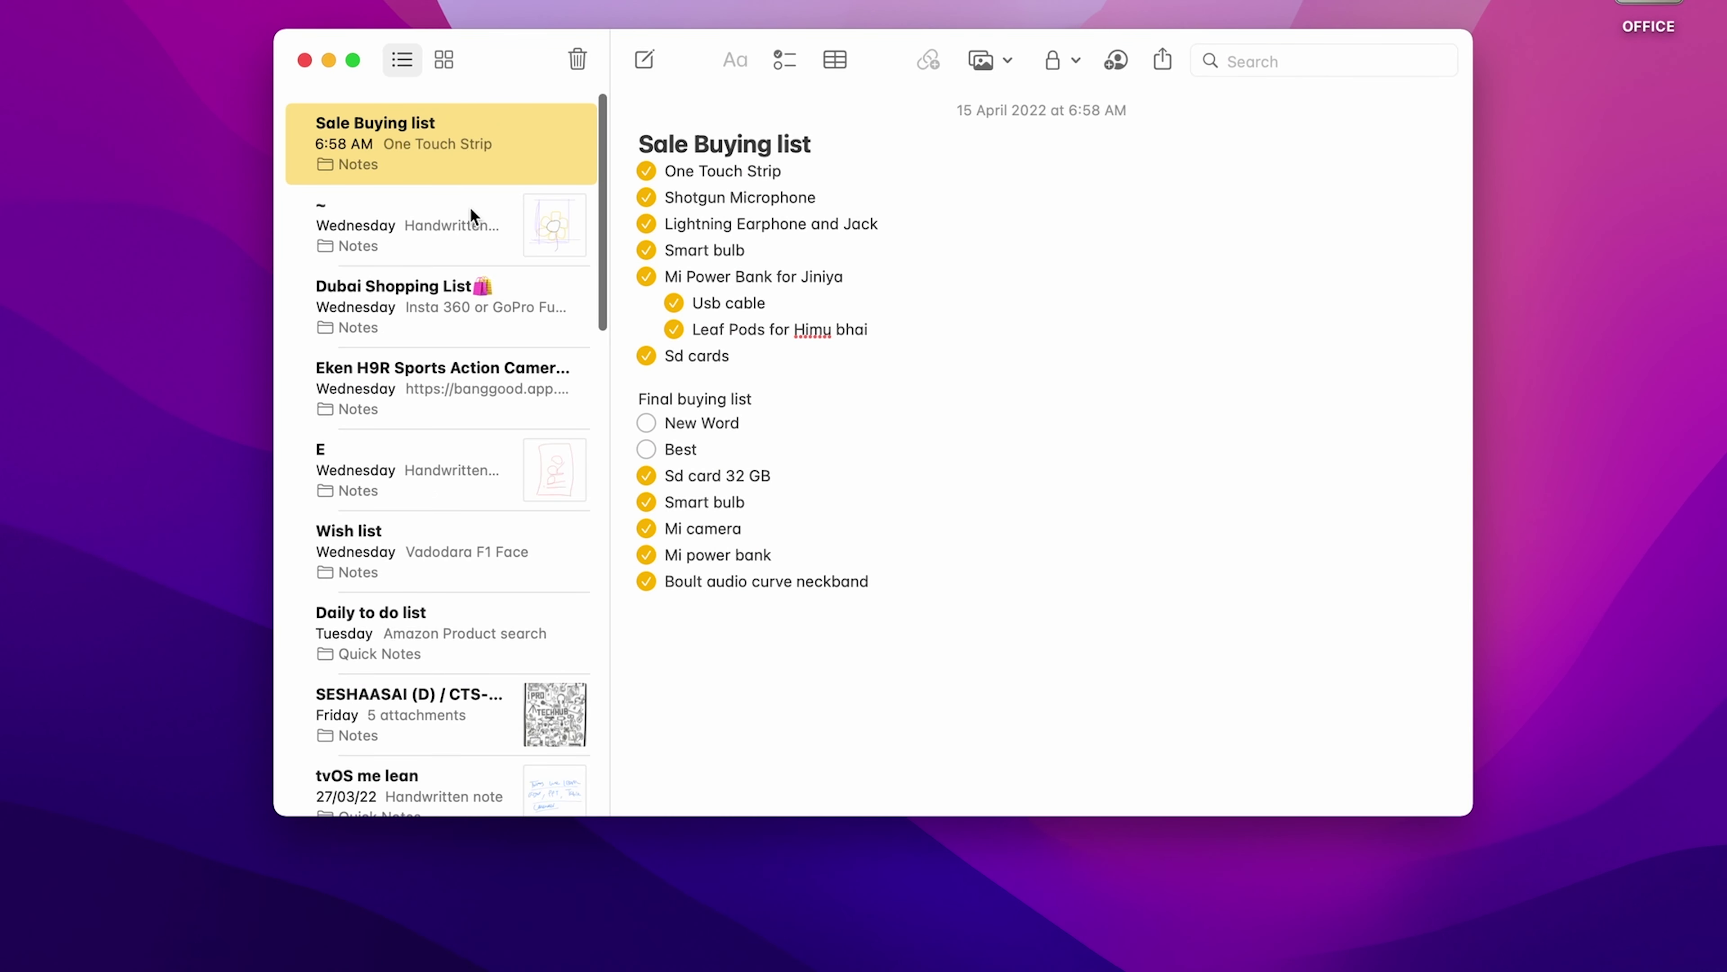
# Browse the ~, Dubai Shopping List, Eken and E notes, then return to Sale Buying list
pyautogui.click(471, 207)
pyautogui.click(474, 315)
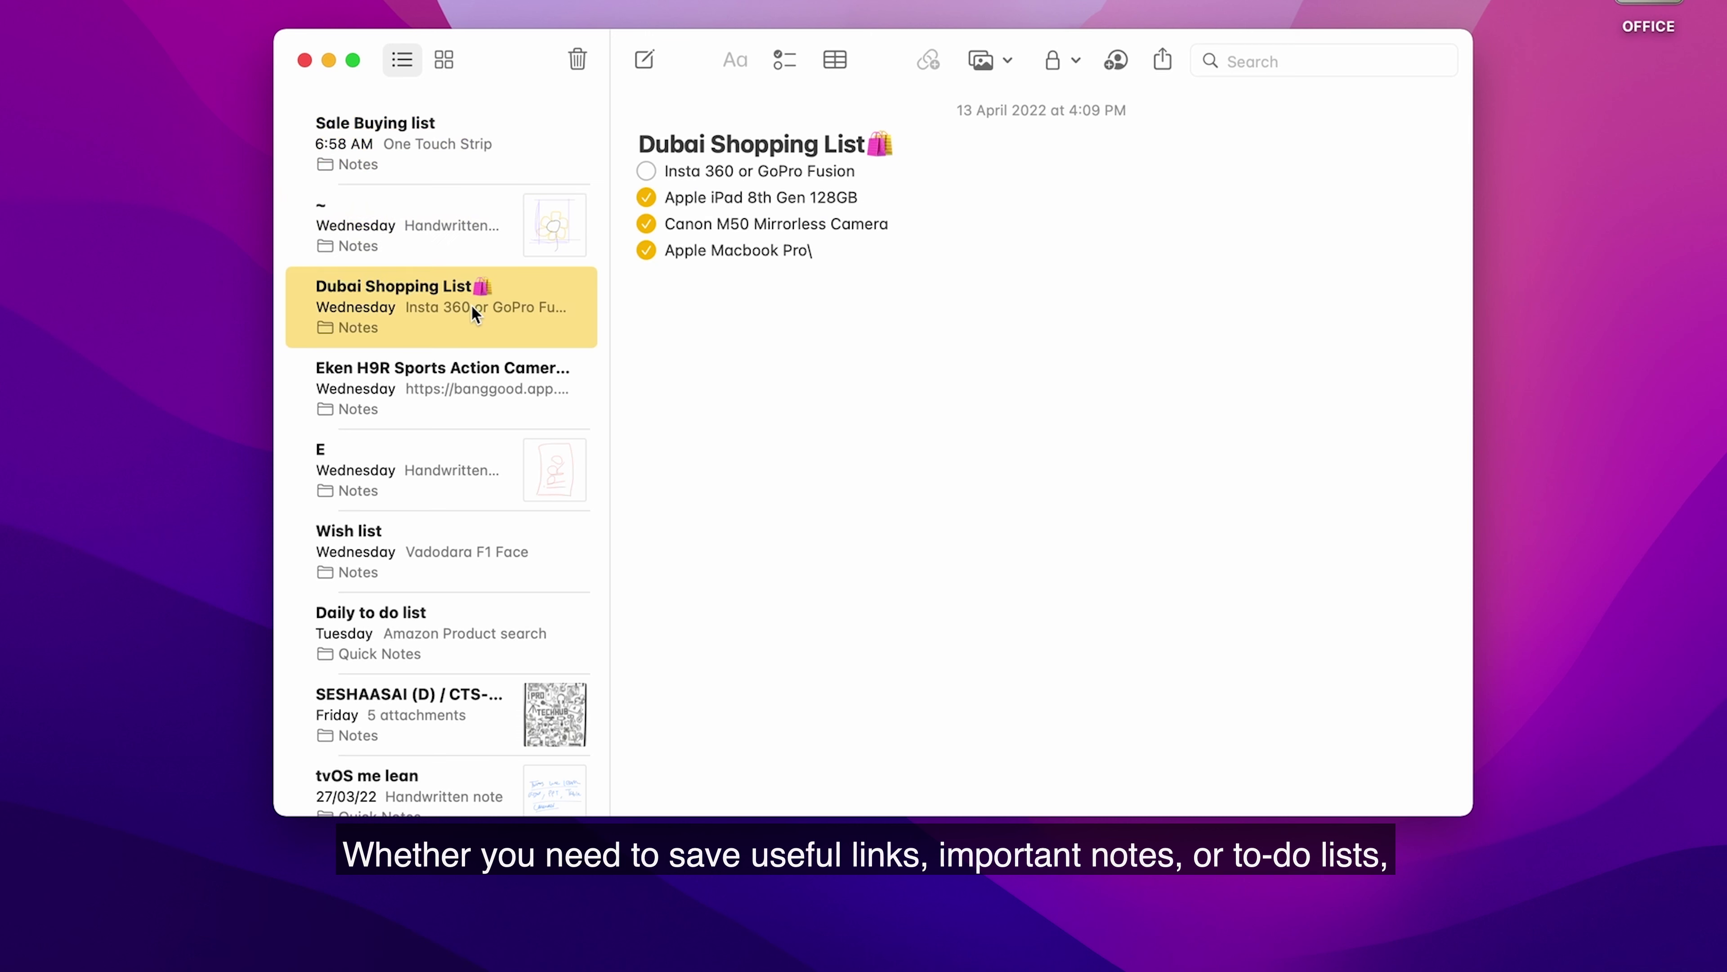
pyautogui.click(473, 383)
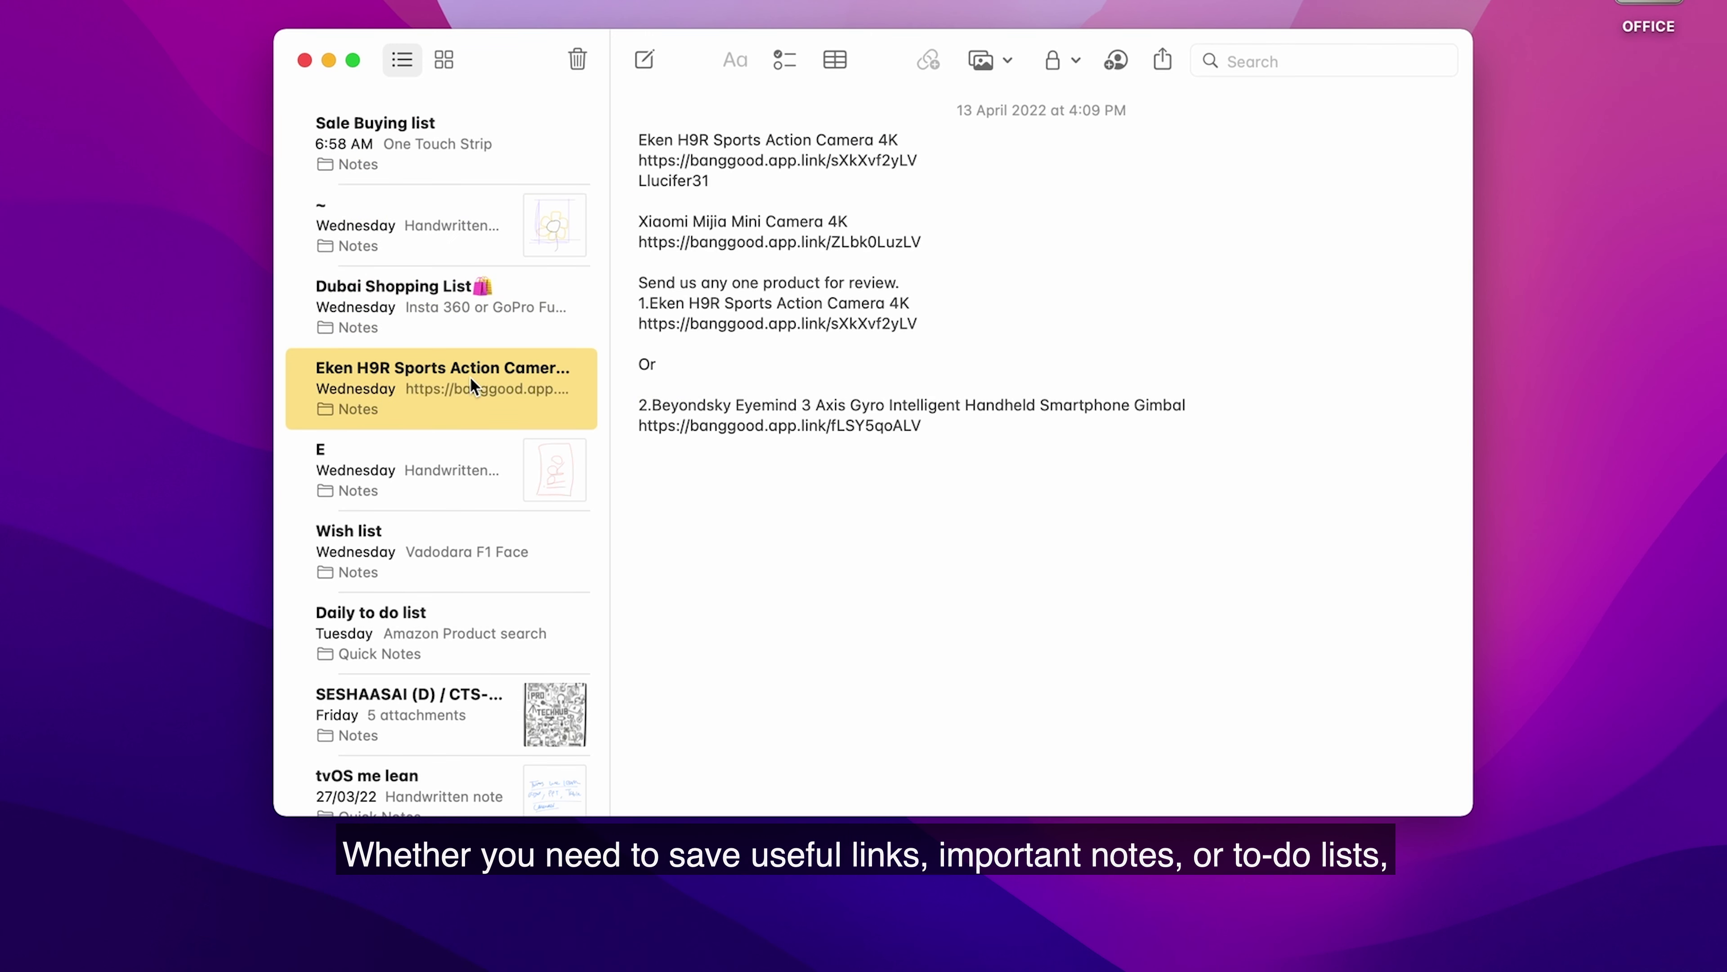
pyautogui.click(470, 467)
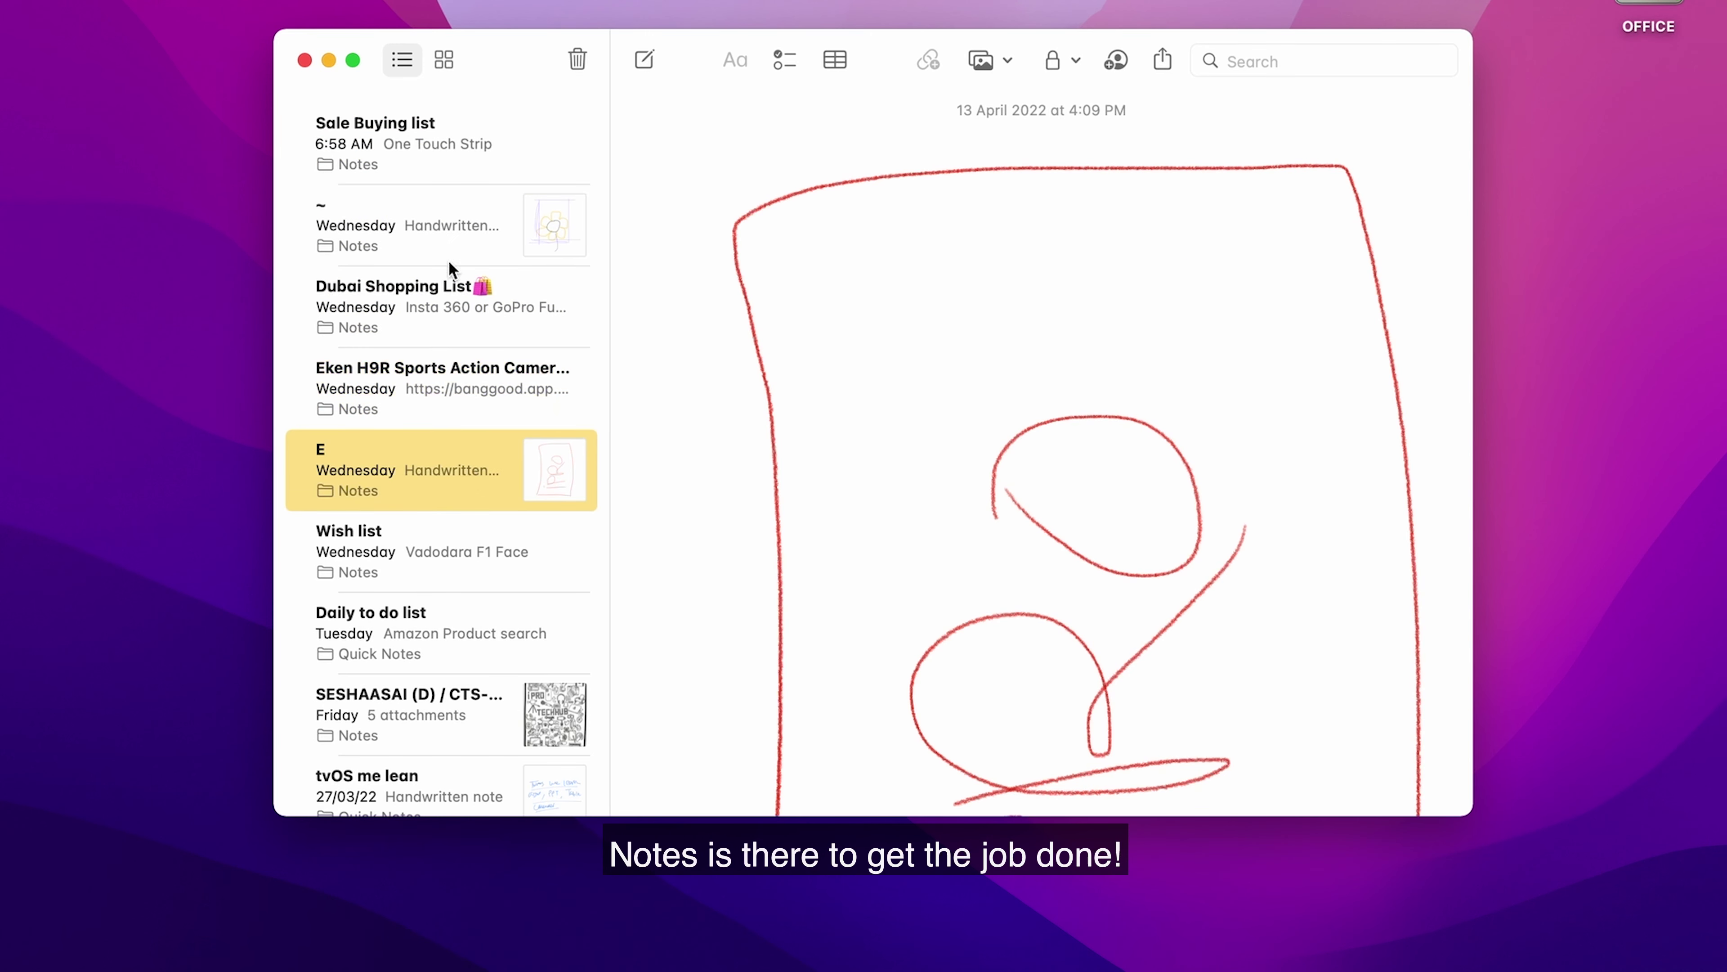
pyautogui.click(477, 136)
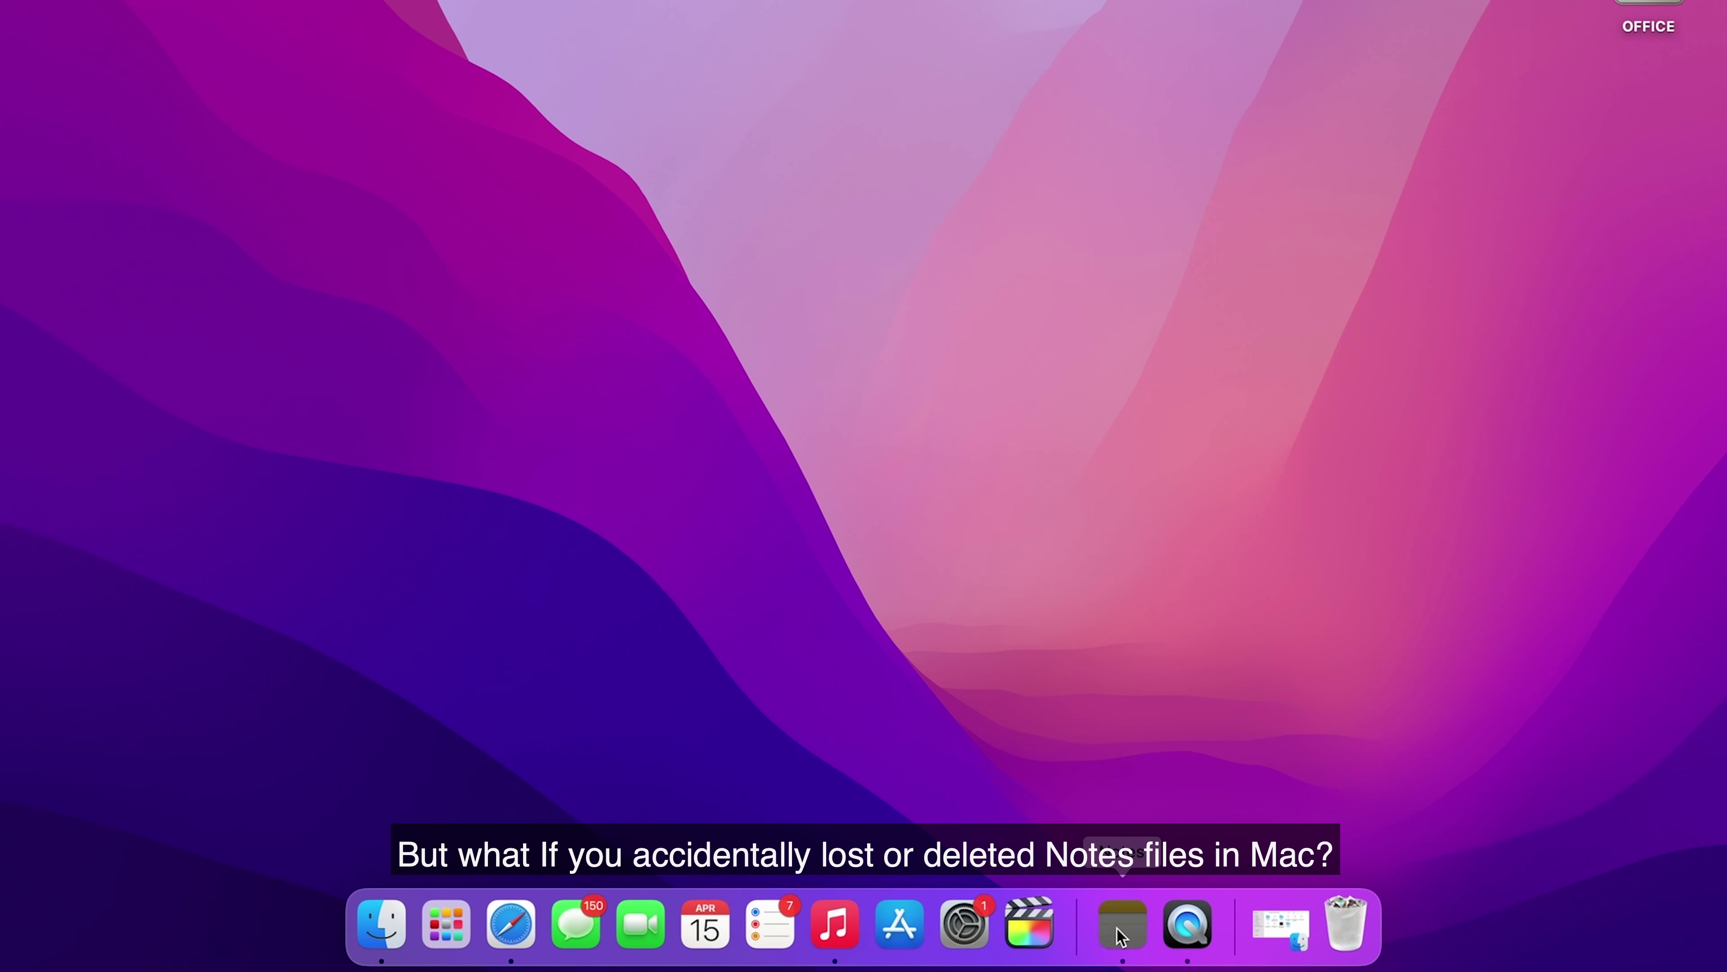
# Reopen Notes and delete the Sale Buying list, ~ and Dubai Shopping List notes
pyautogui.click(1116, 928)
pyautogui.hscroll(3, 480, 187)
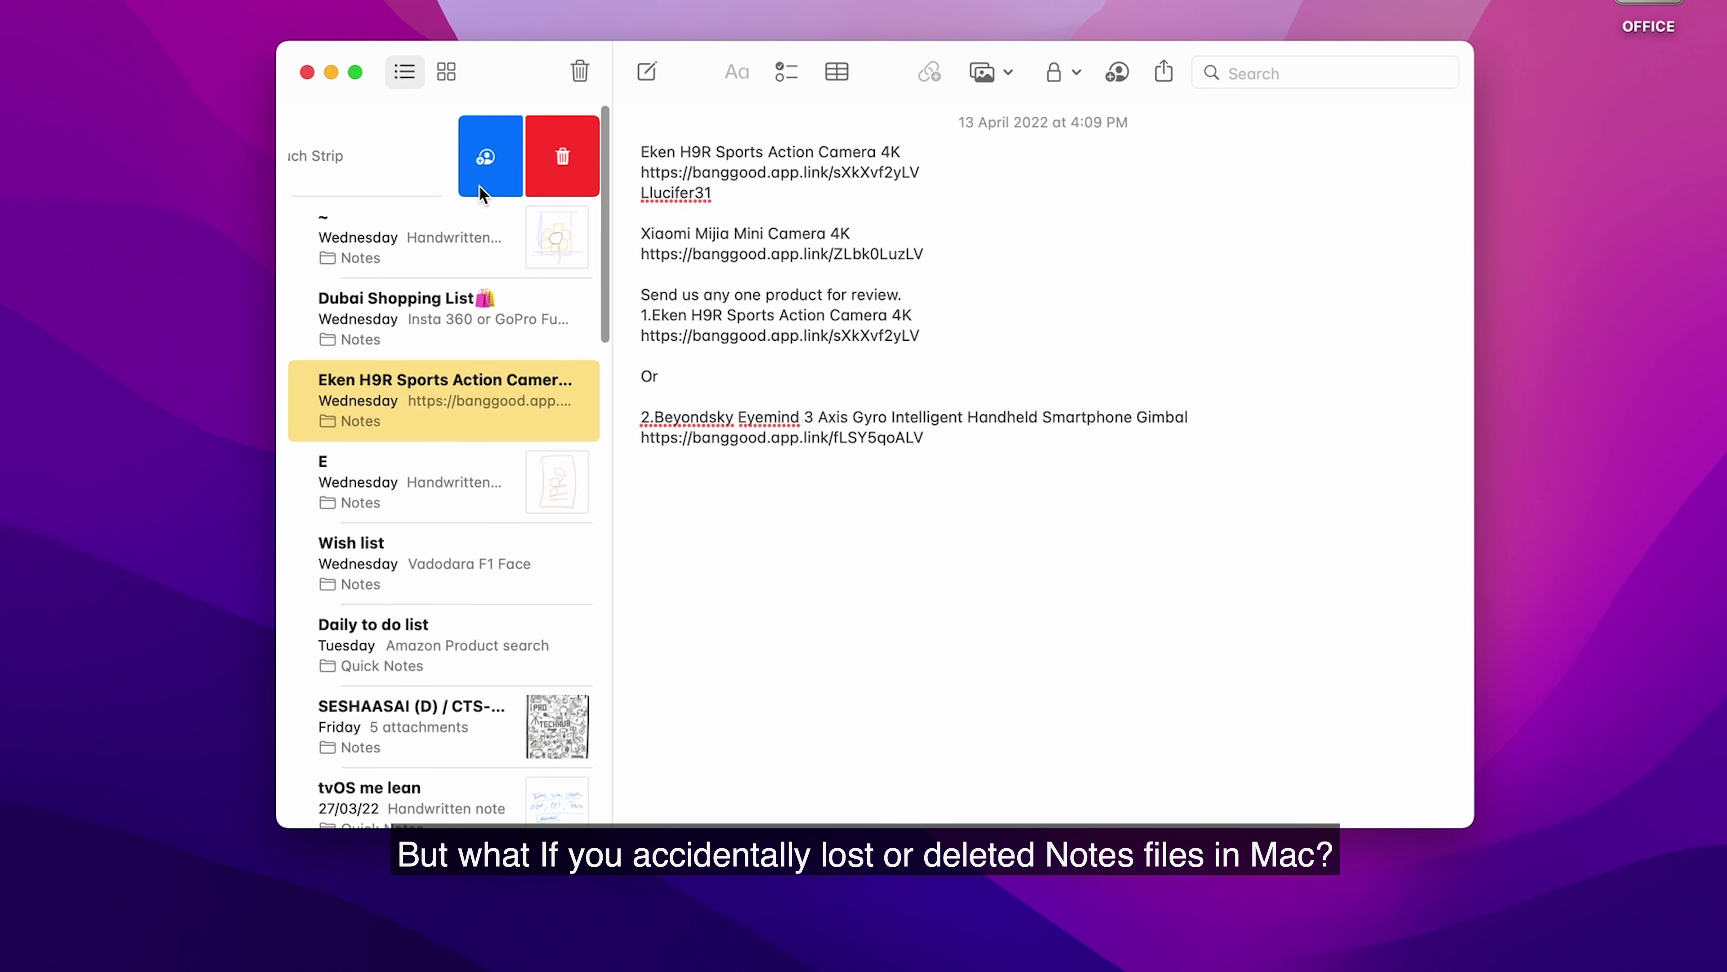
pyautogui.click(572, 155)
pyautogui.hscroll(3, 468, 164)
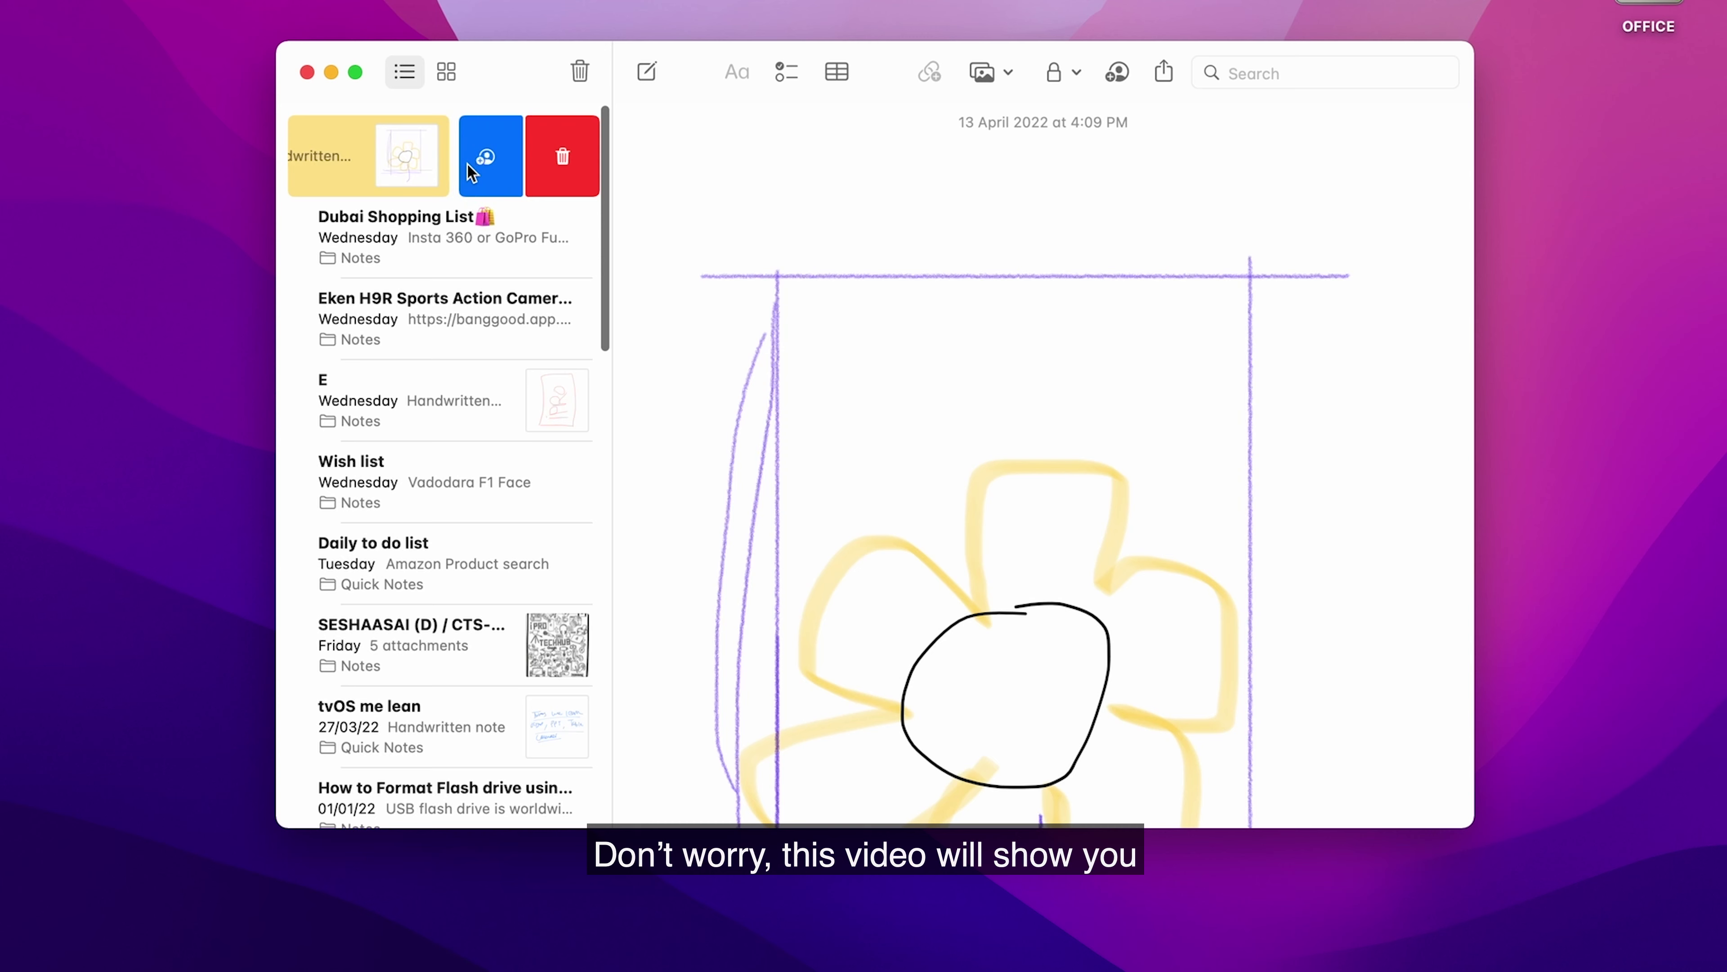
pyautogui.click(570, 156)
pyautogui.hscroll(3, 503, 147)
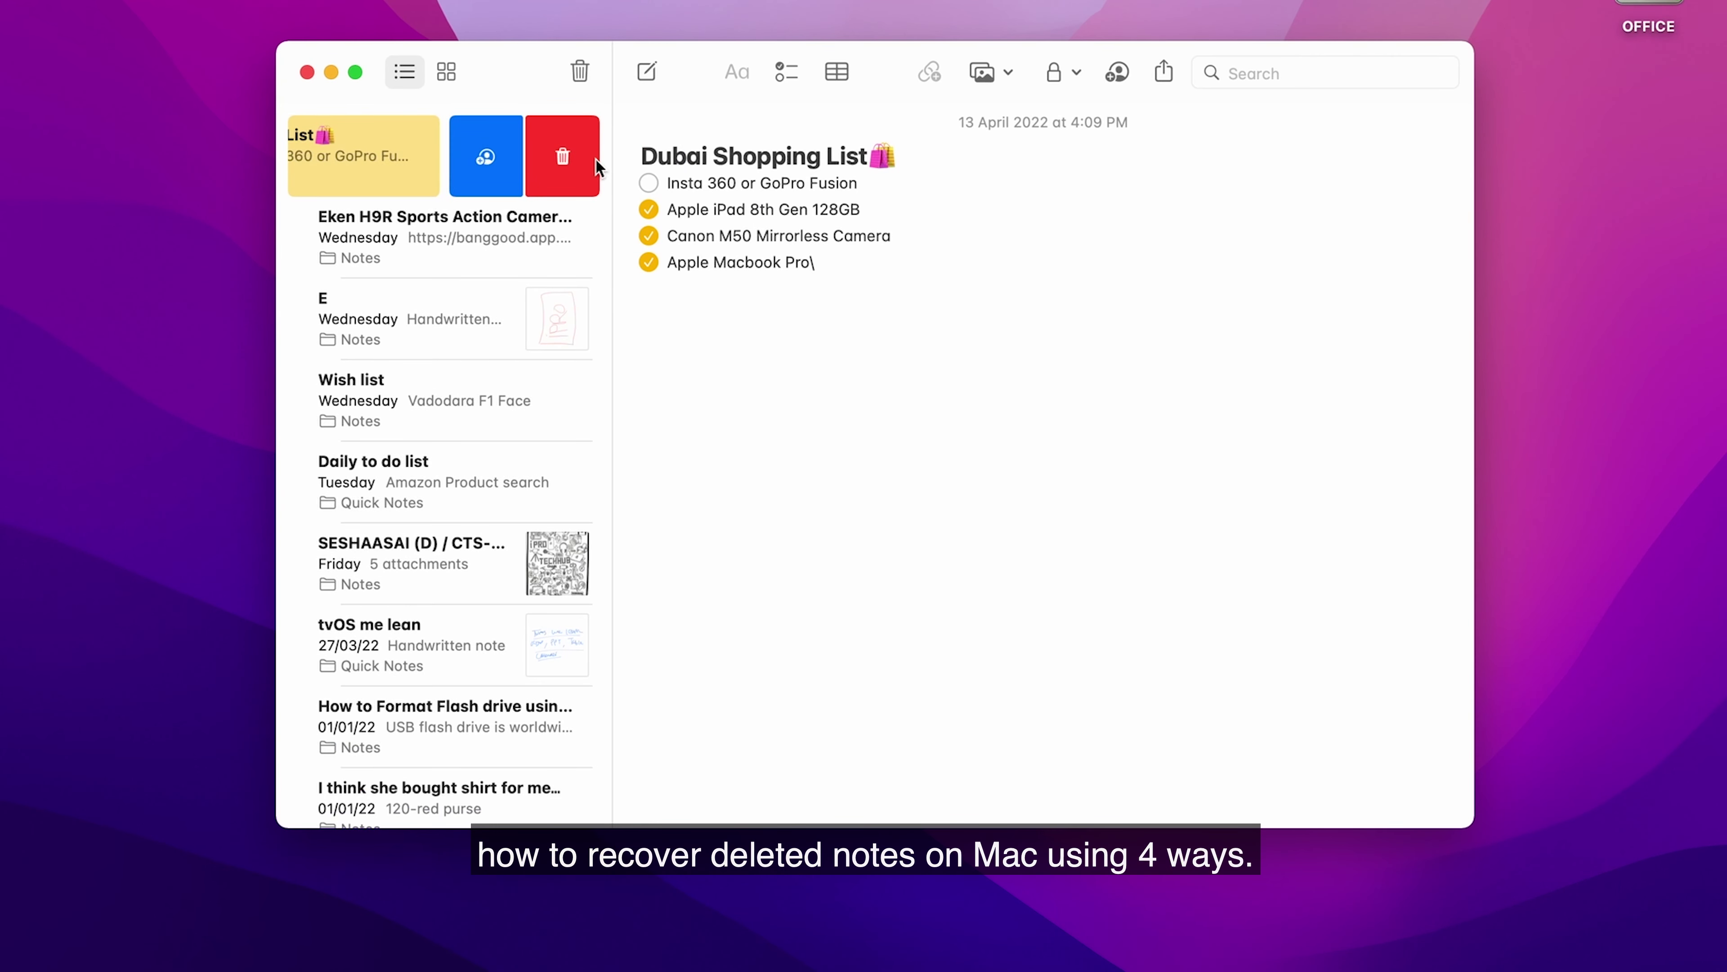
pyautogui.click(579, 162)
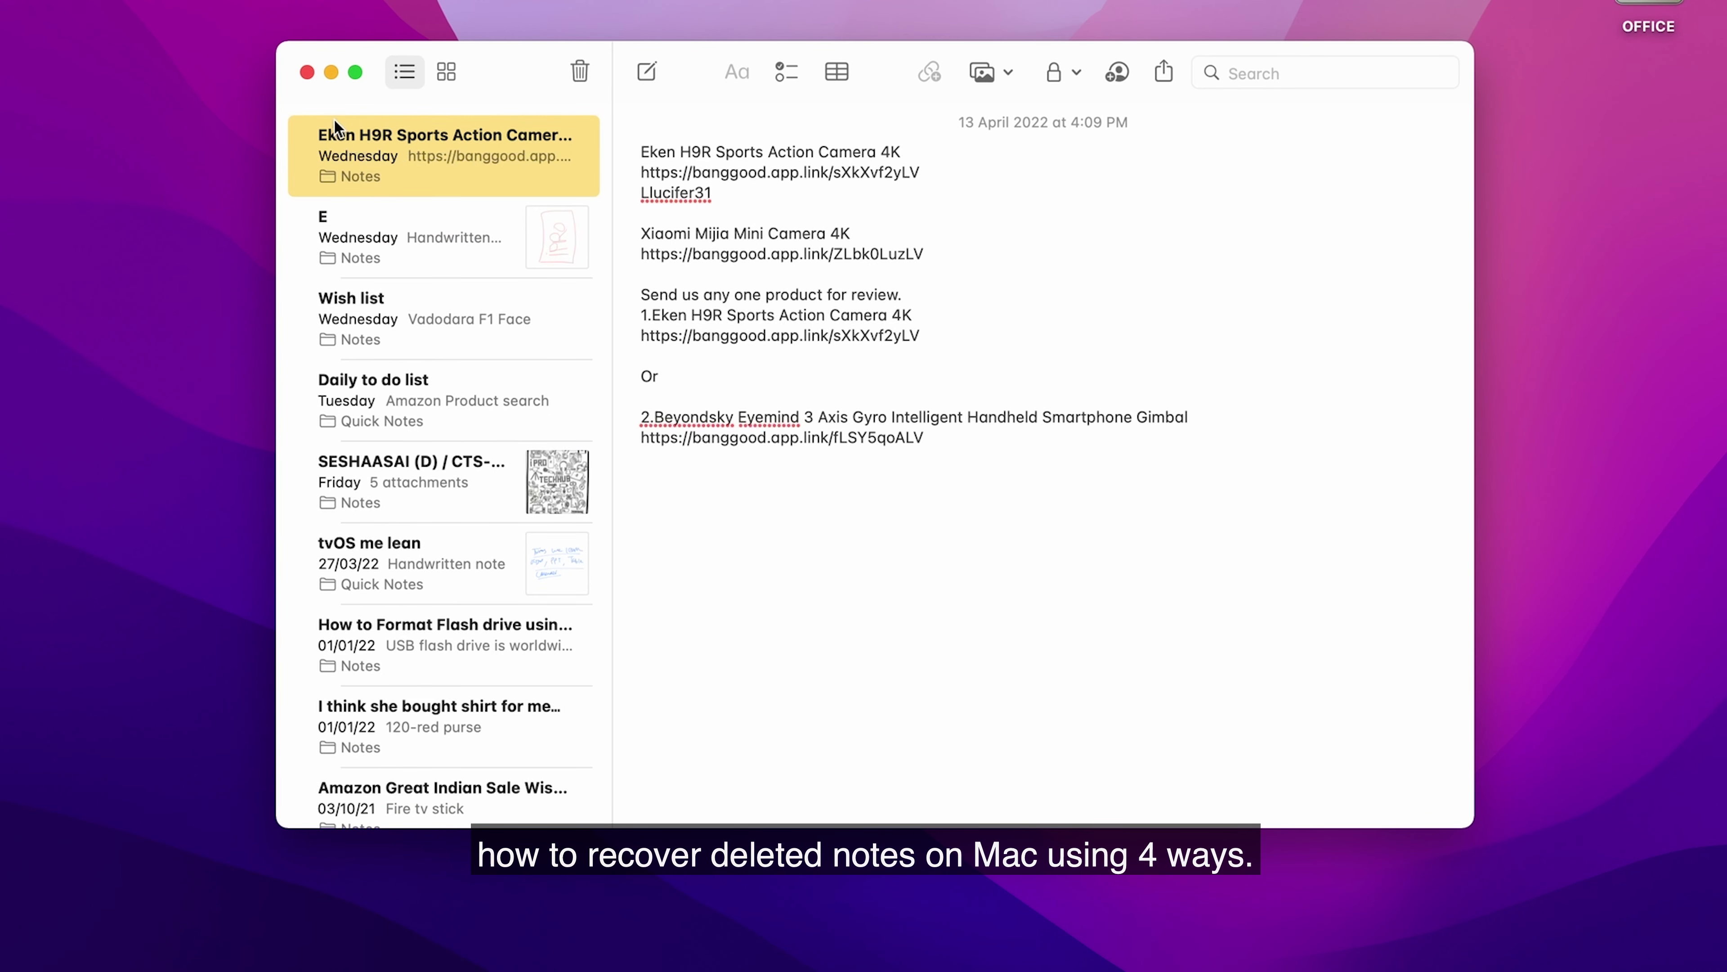
pyautogui.click(307, 72)
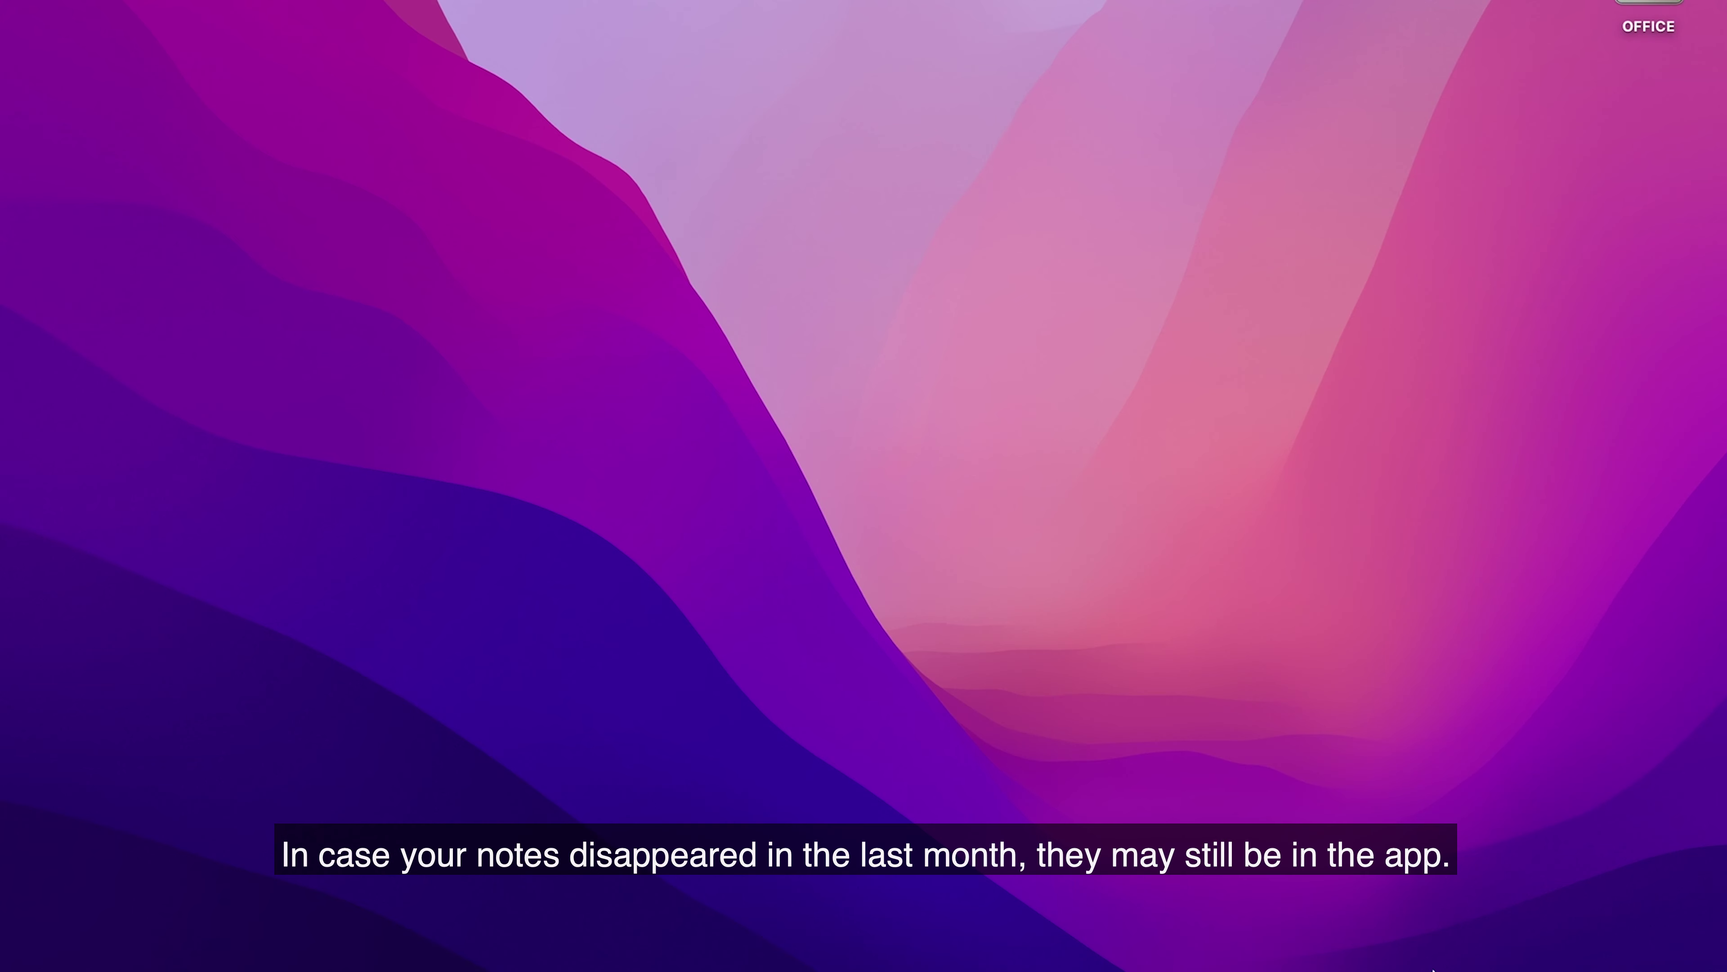
pyautogui.click(1345, 951)
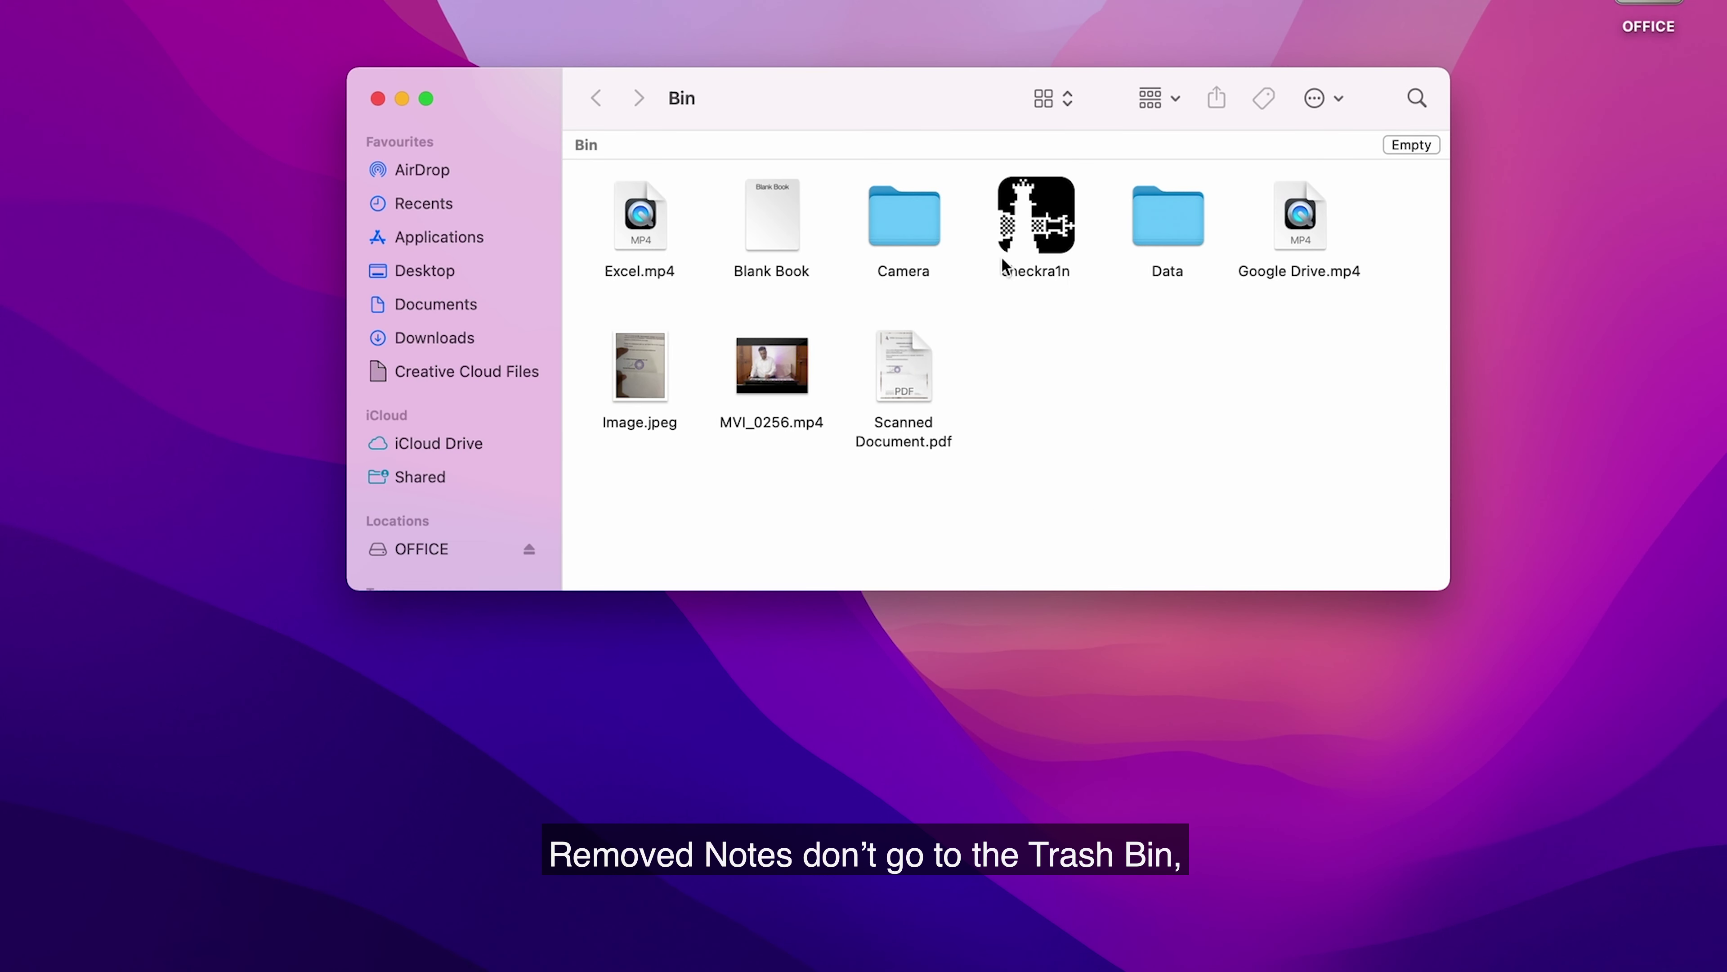
pyautogui.click(375, 101)
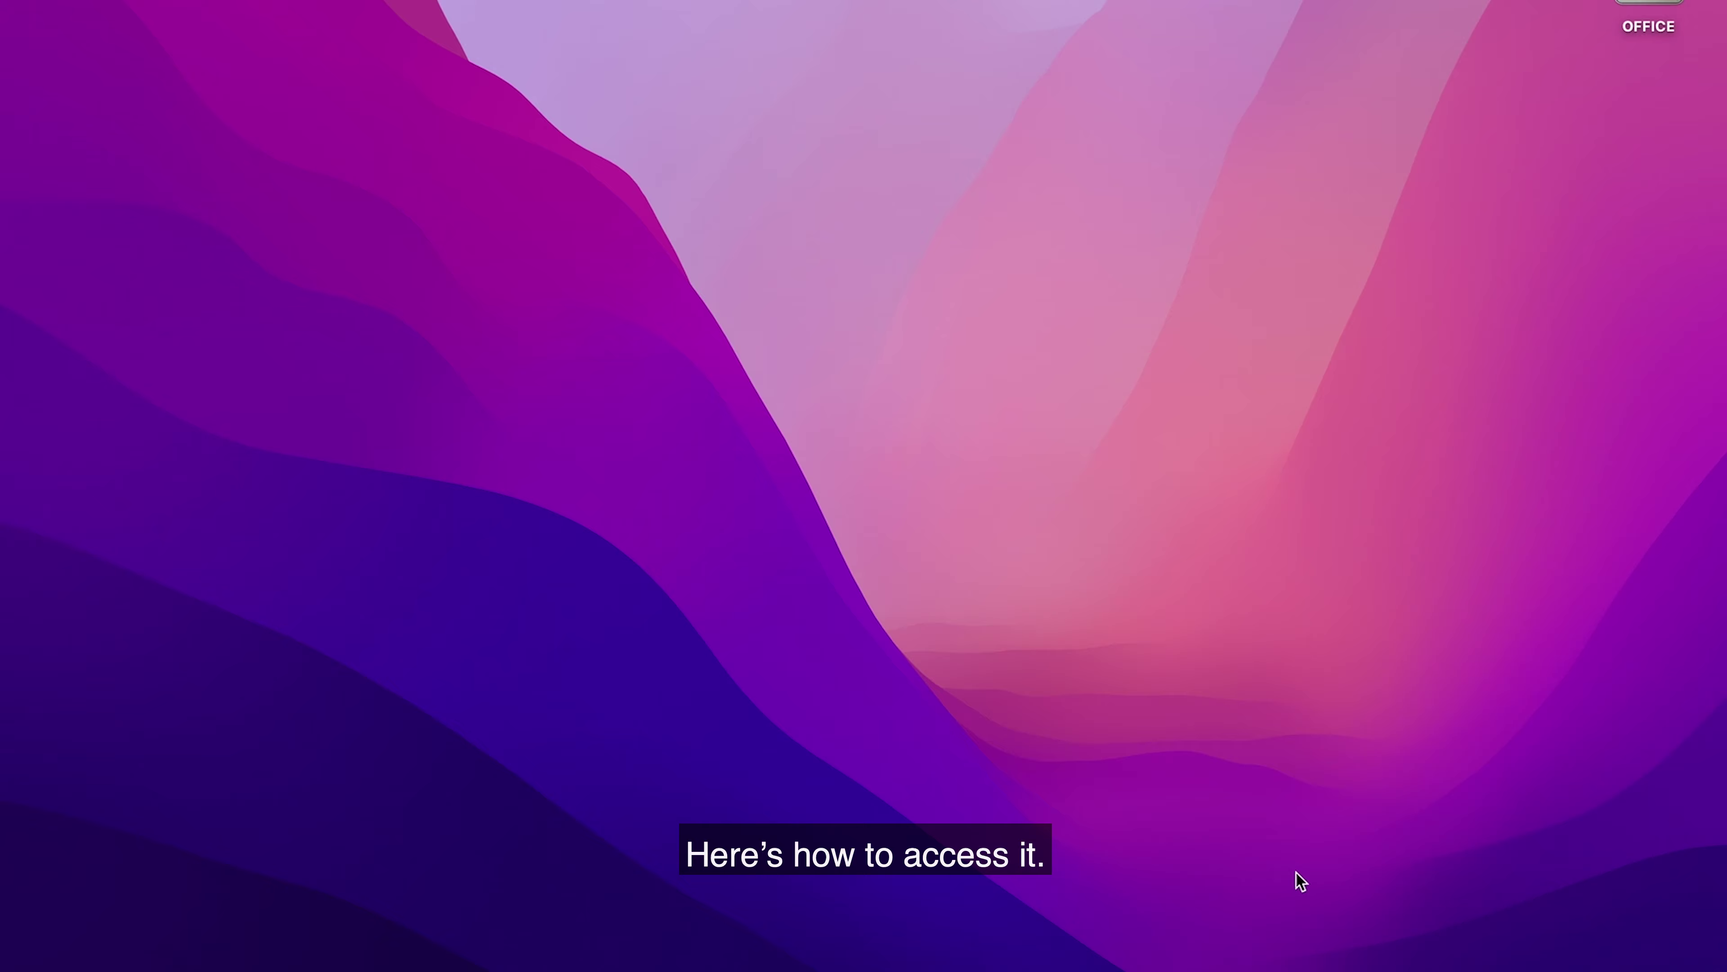
# Restore the minimized Notes window to full screen and show the Recently Deleted folder
pyautogui.moveTo(1218, 969)
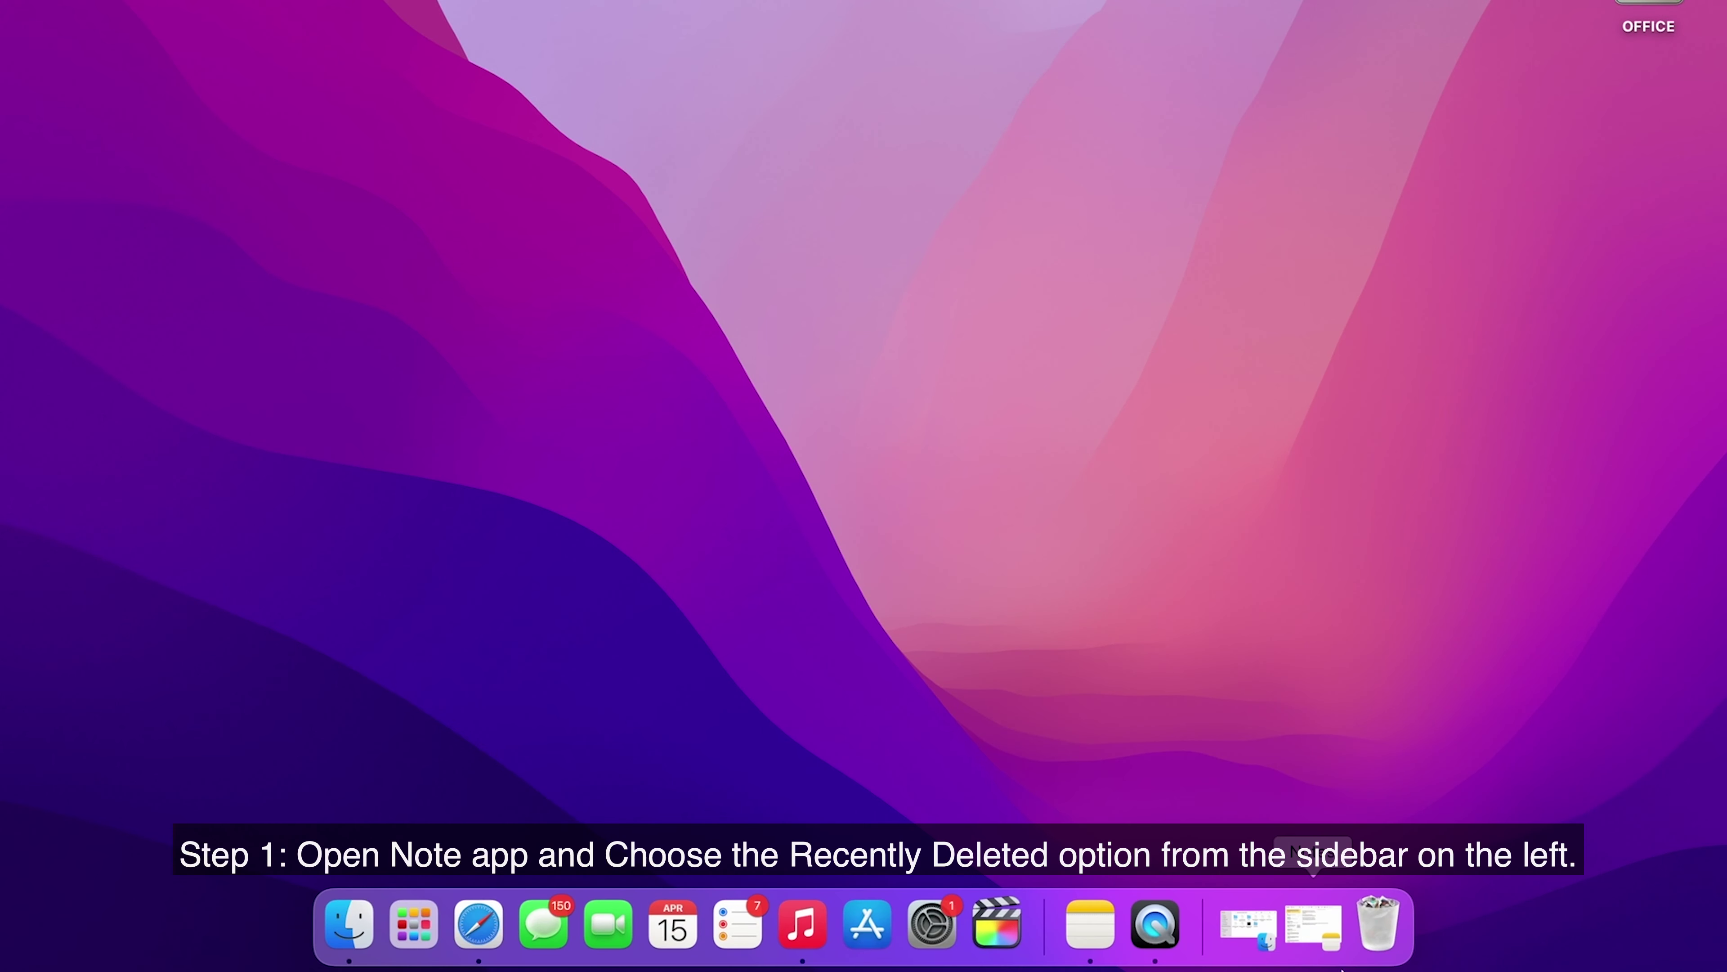
pyautogui.click(1319, 924)
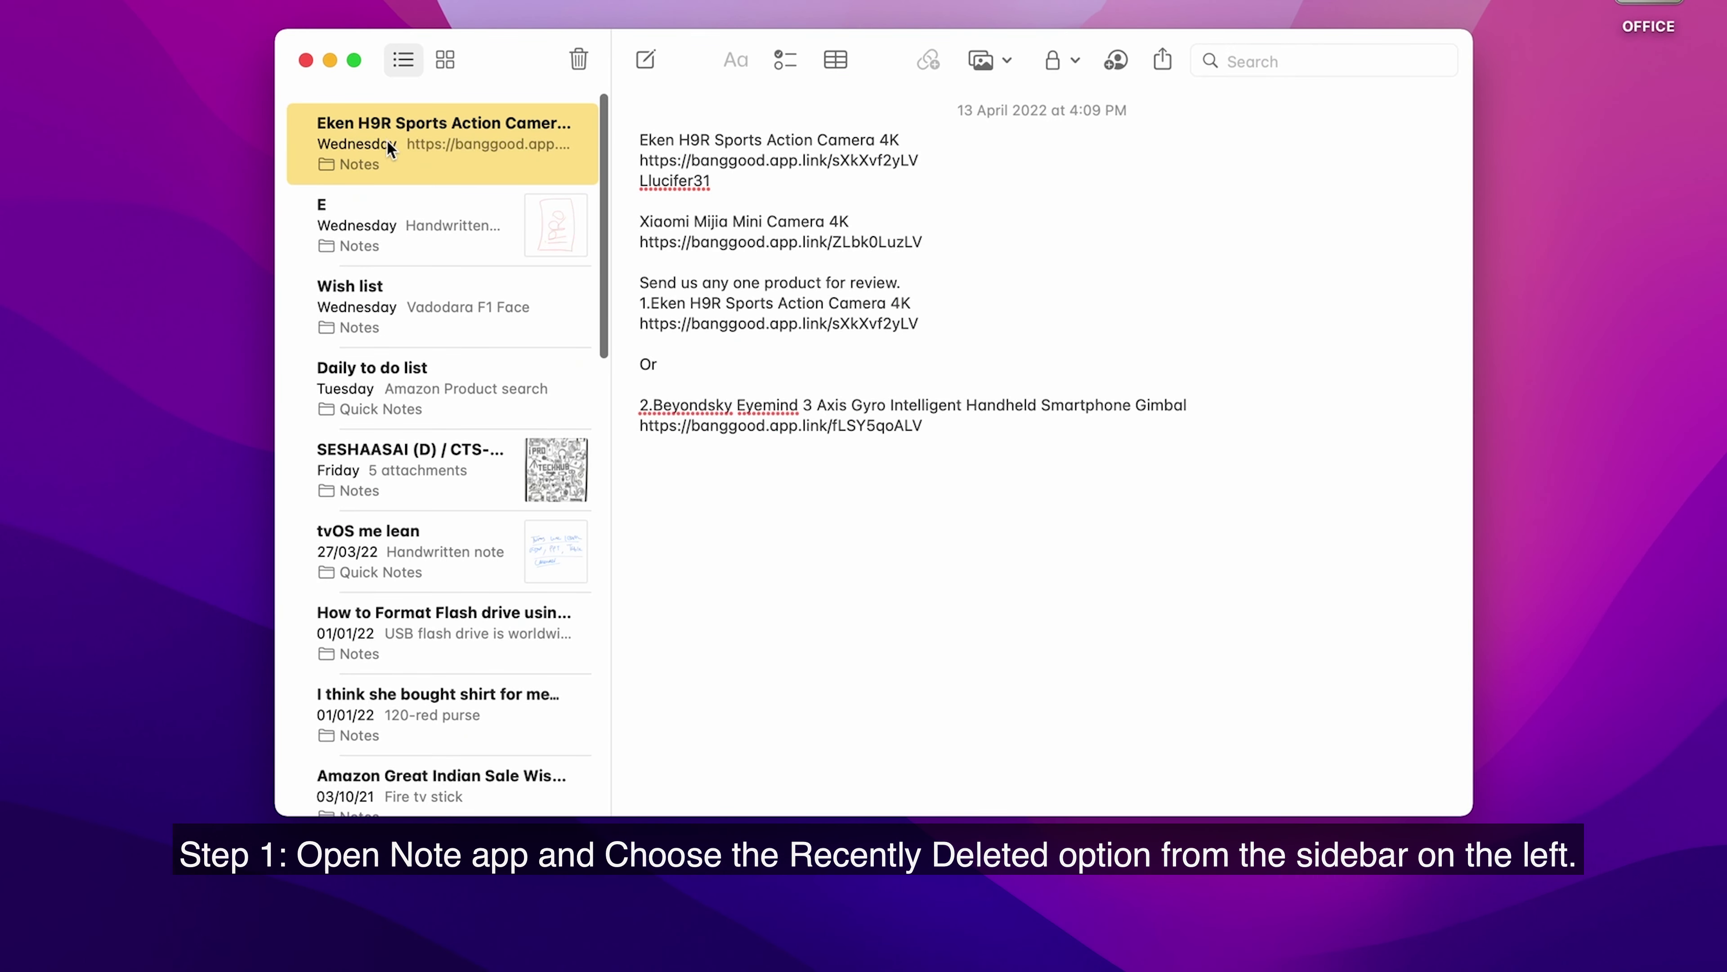
pyautogui.click(351, 58)
pyautogui.moveTo(28, 178)
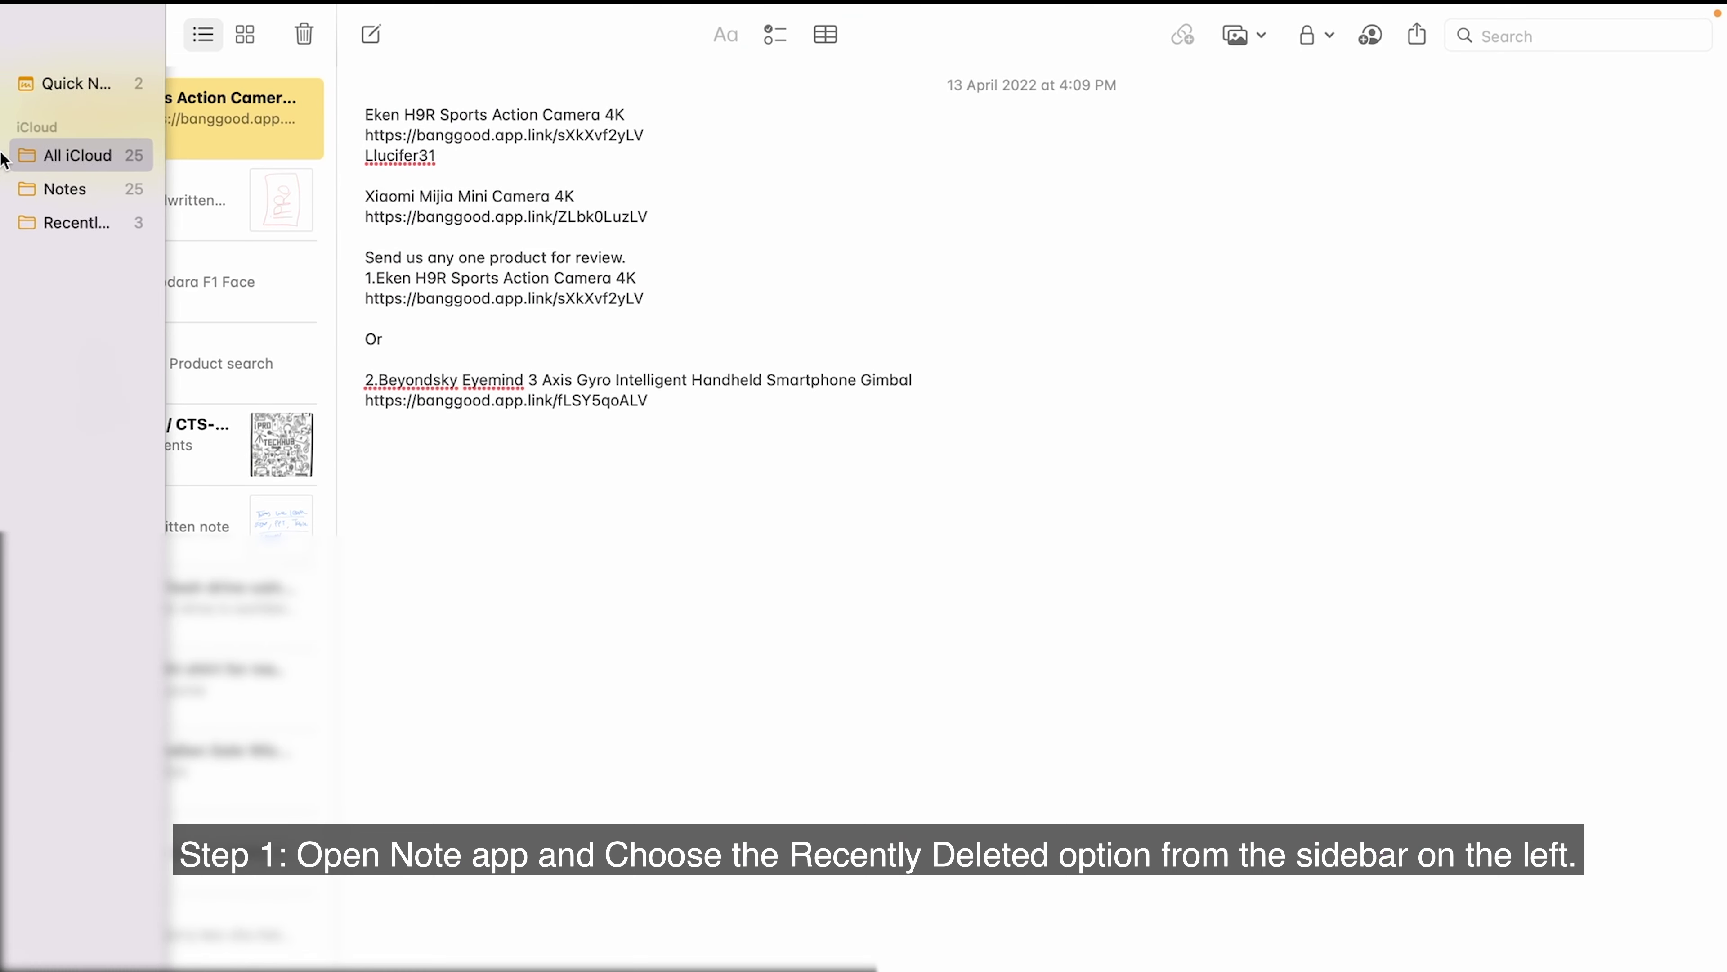
pyautogui.click(85, 224)
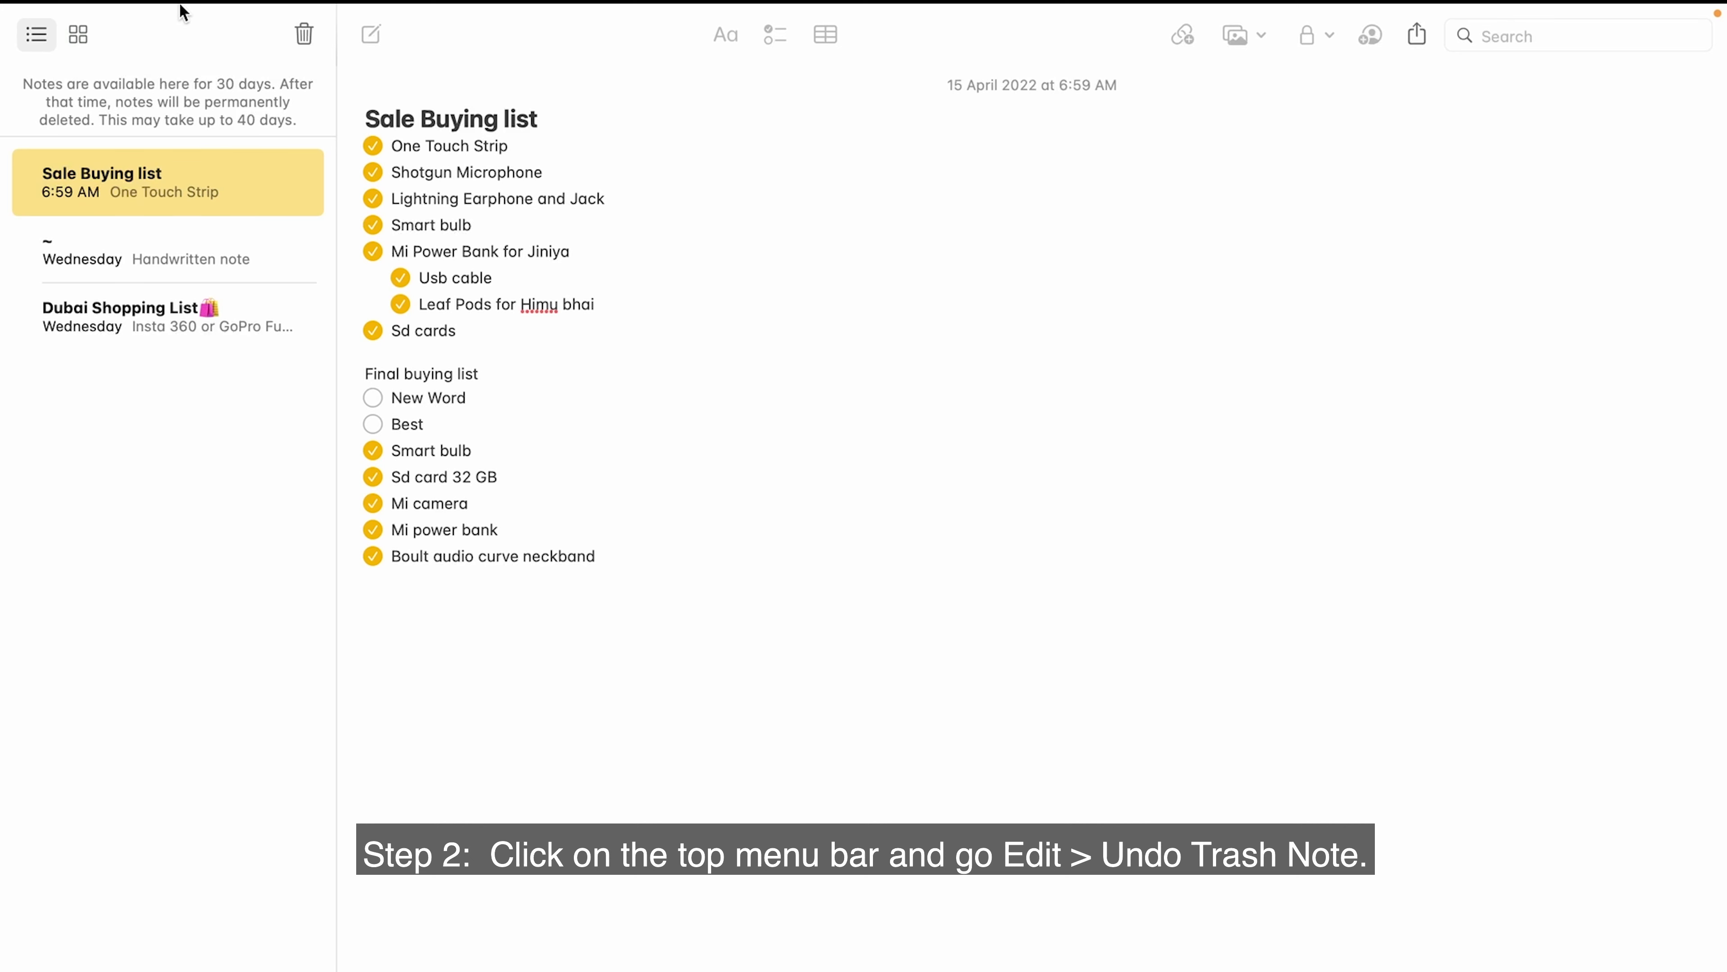
# Undo the last note deletion and move Sale Buying list and ~ back into iCloud Notes
pyautogui.click(200, 17)
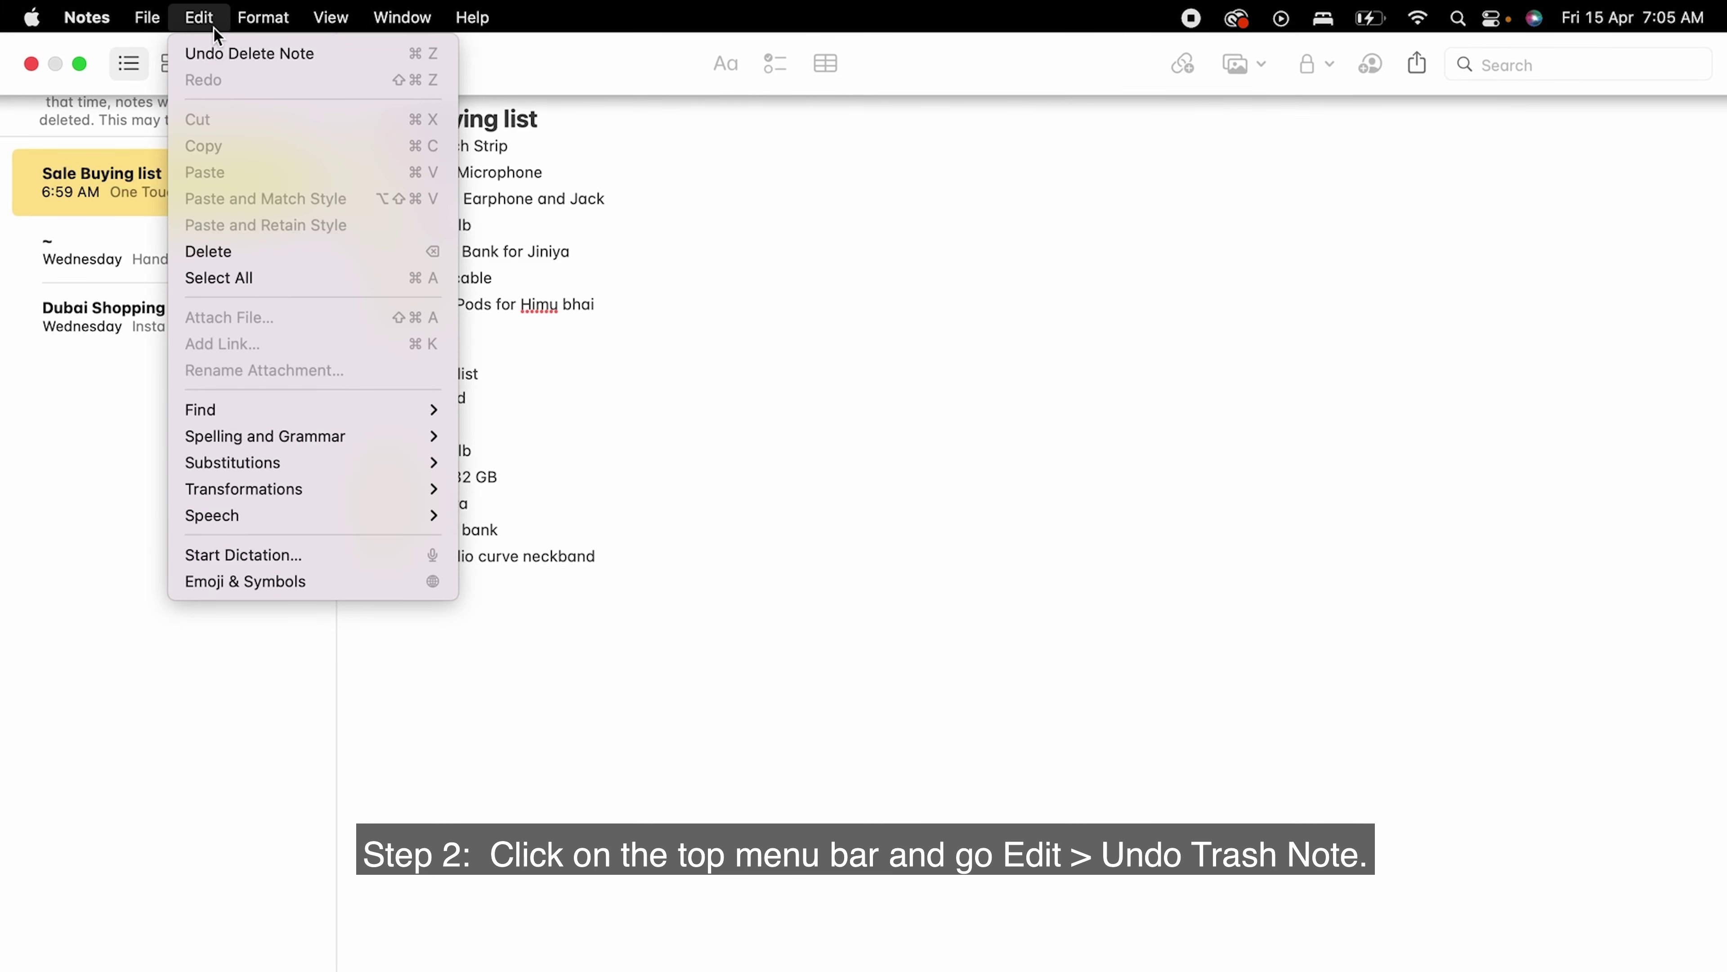
pyautogui.click(253, 53)
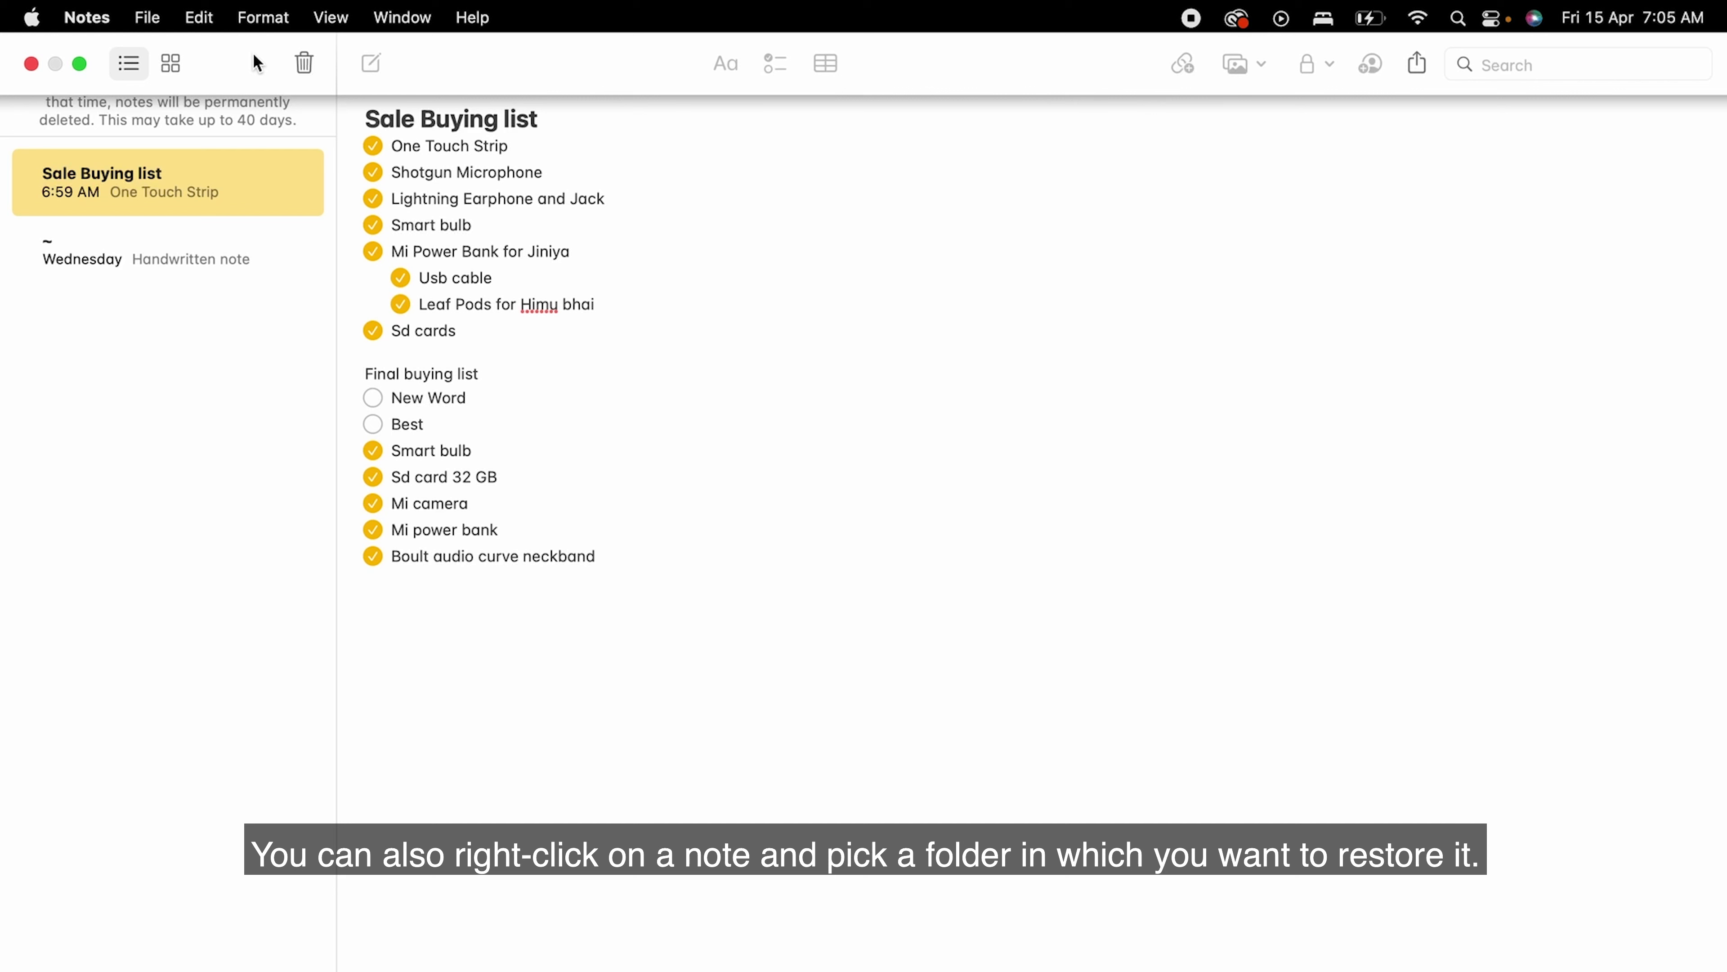
pyautogui.rightClick(147, 188)
pyautogui.moveTo(234, 242)
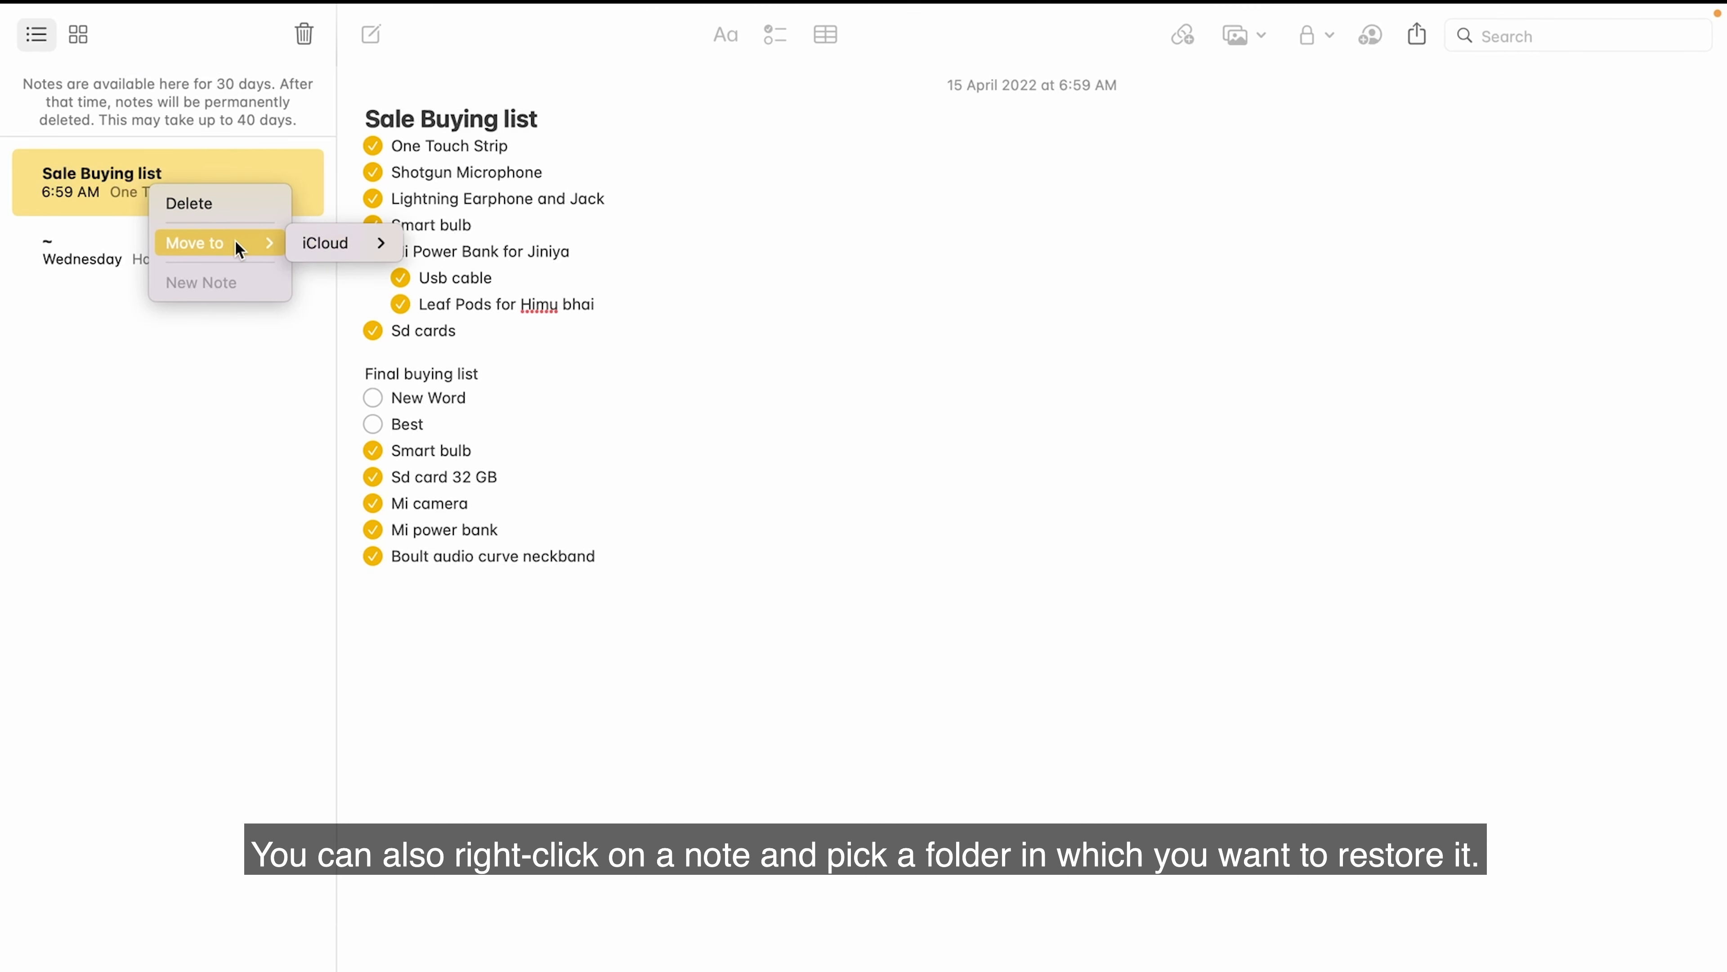
pyautogui.moveTo(354, 248)
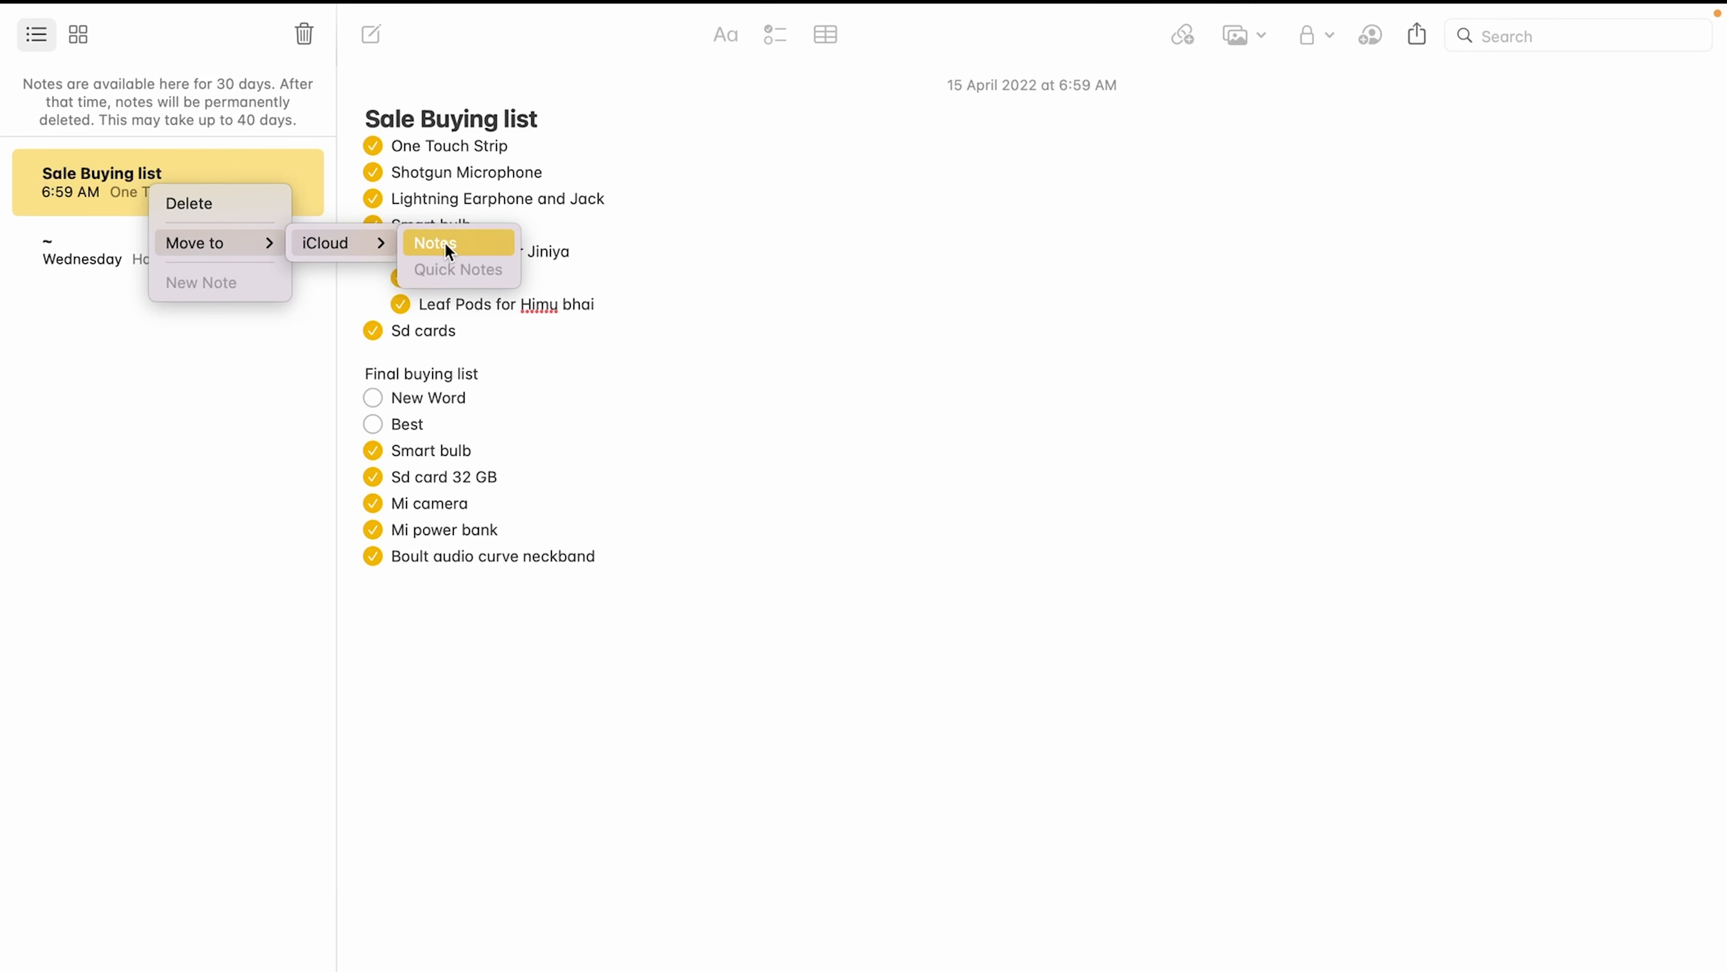
pyautogui.click(418, 242)
pyautogui.rightClick(188, 192)
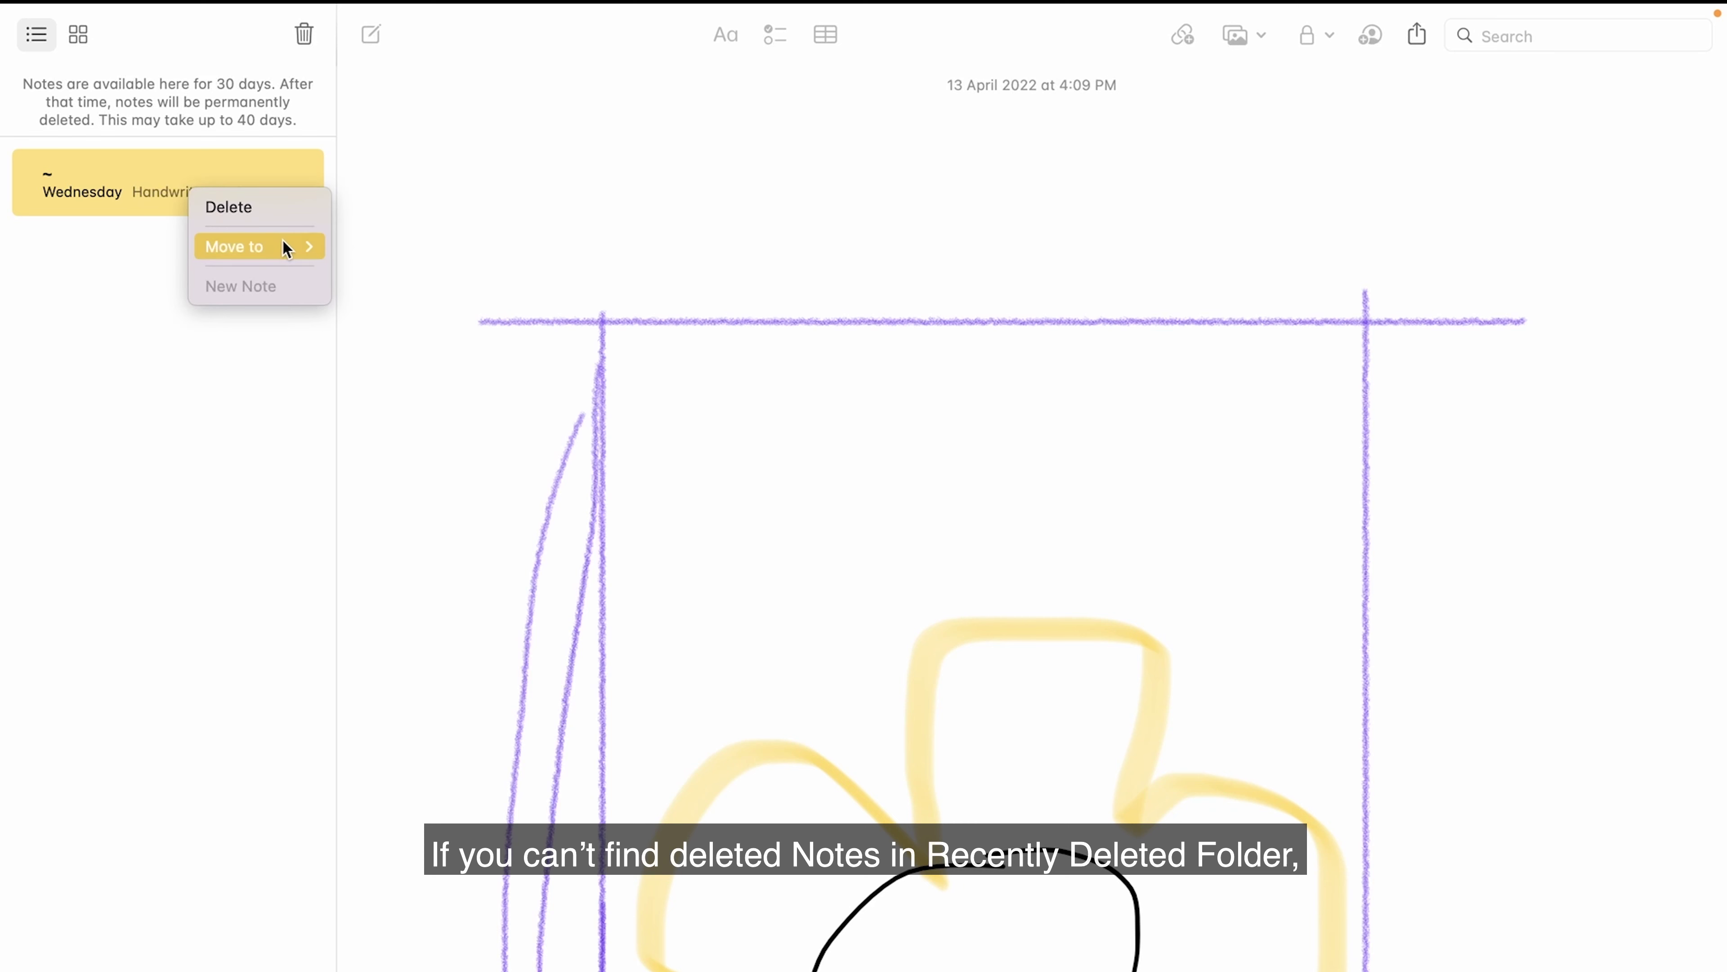
pyautogui.moveTo(299, 245)
pyautogui.click(443, 248)
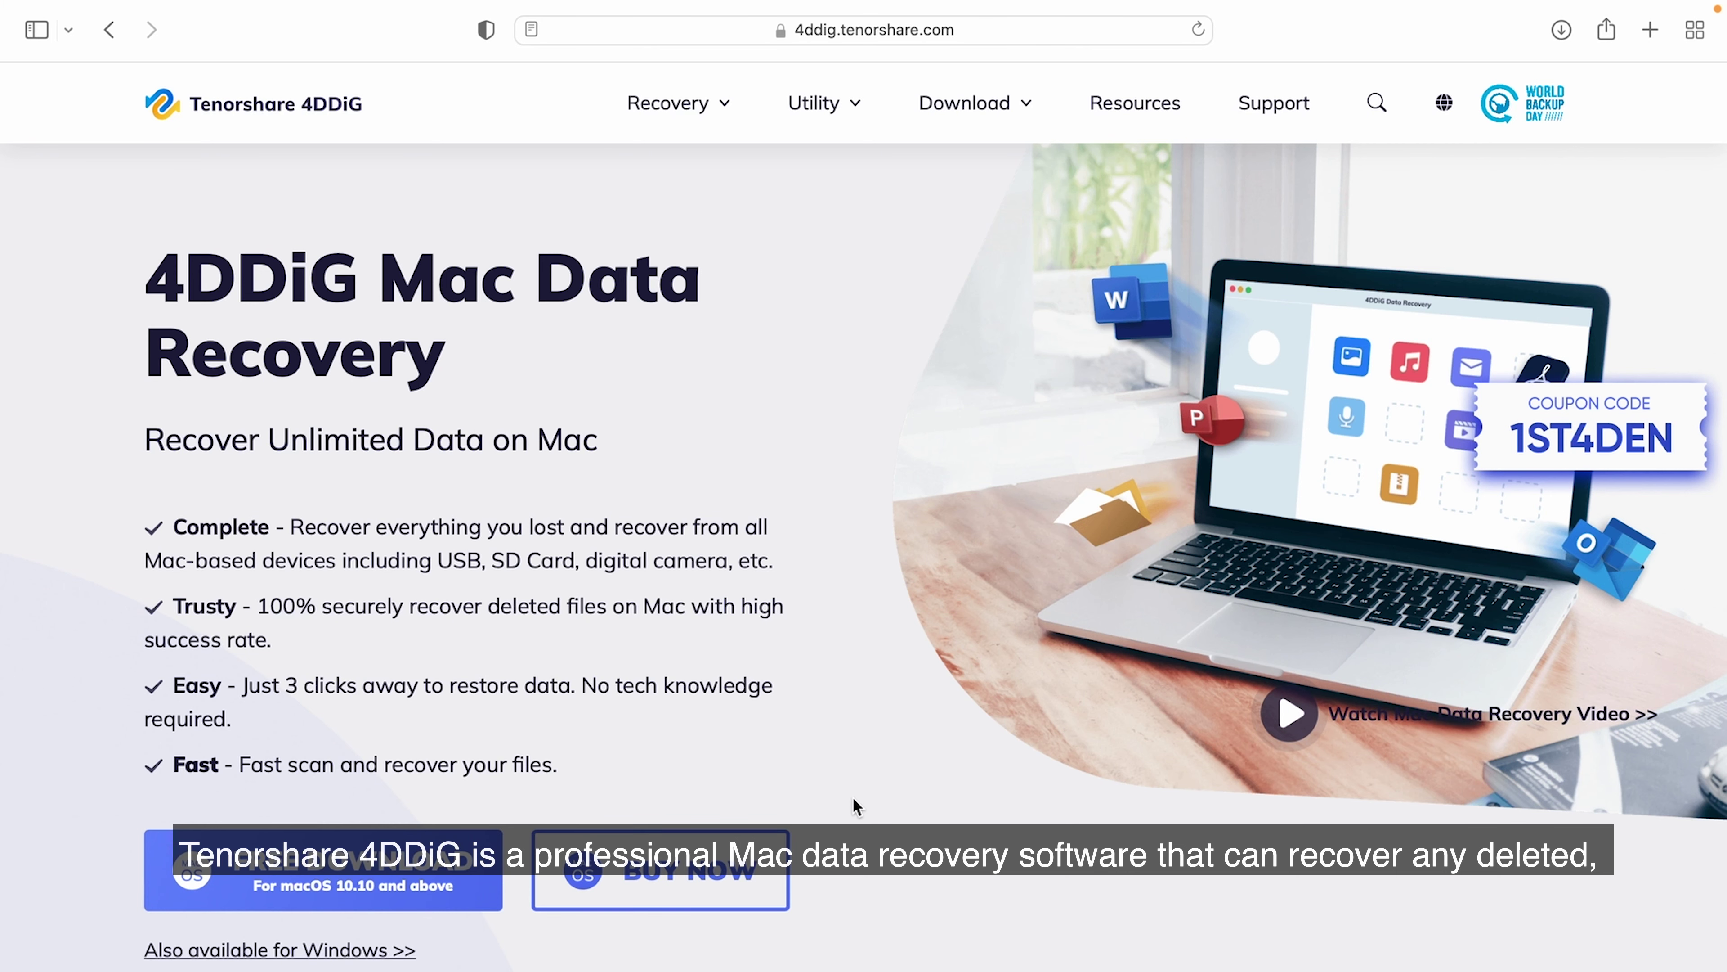
# Scroll through the 4DDiG for Mac product page and download its free trial
pyautogui.scroll(-10, 853, 797)
pyautogui.scroll(-14, 853, 798)
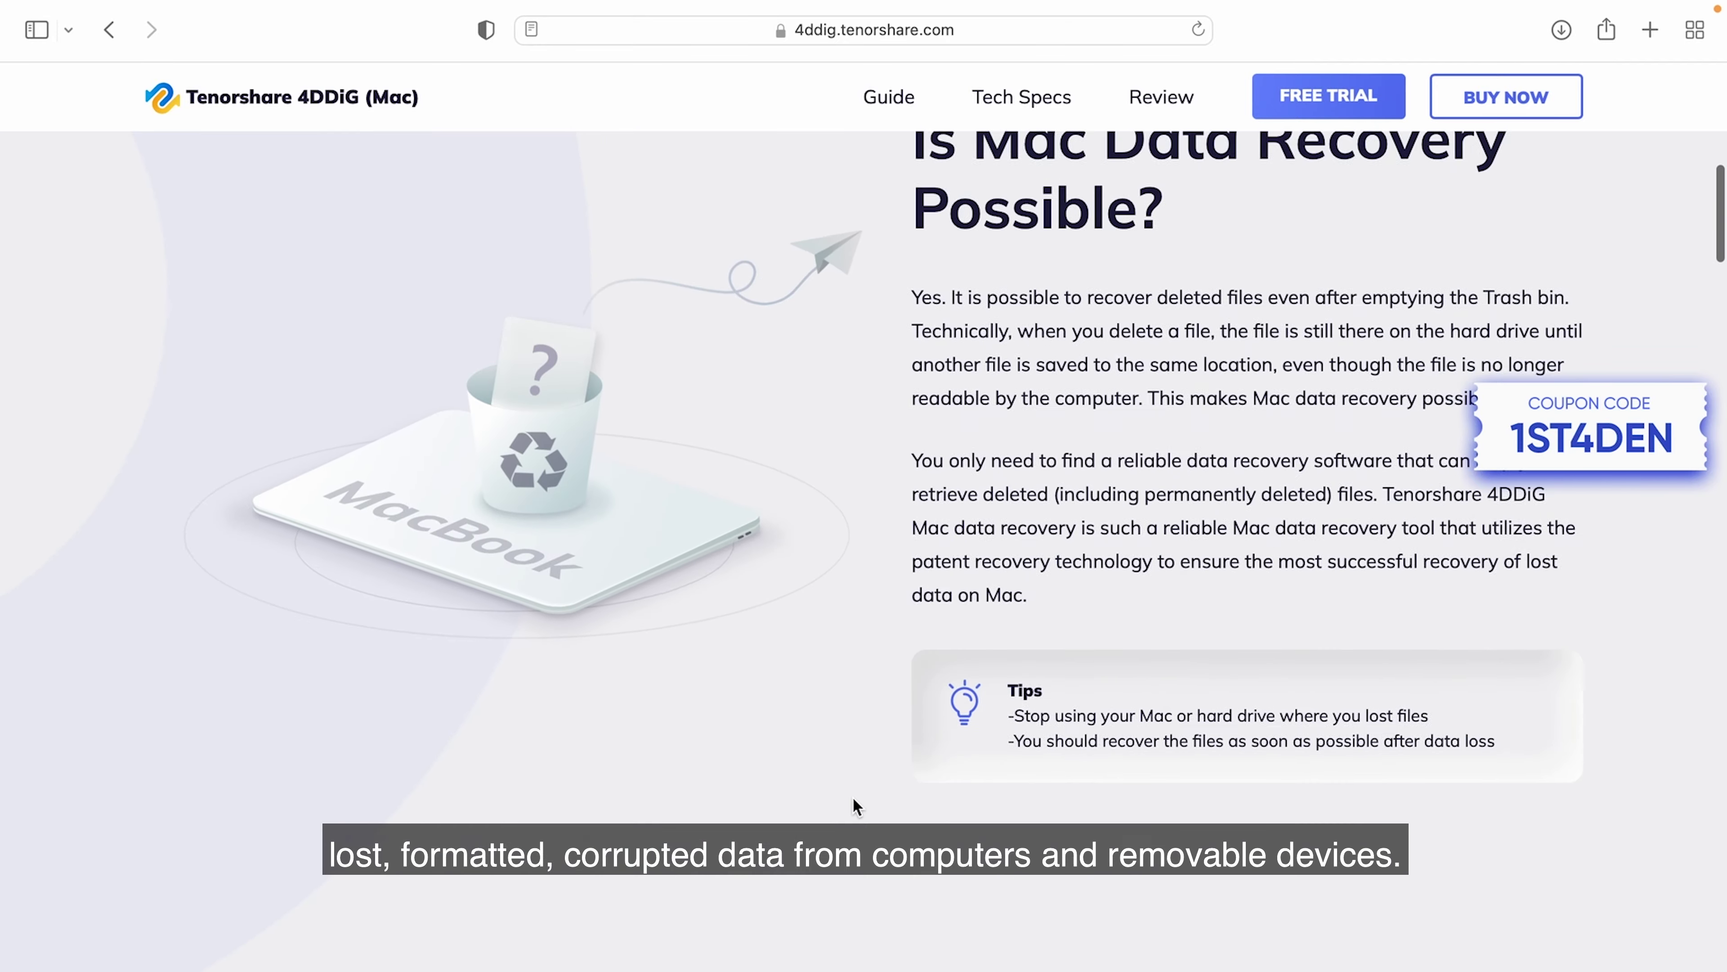
pyautogui.scroll(-2, 853, 796)
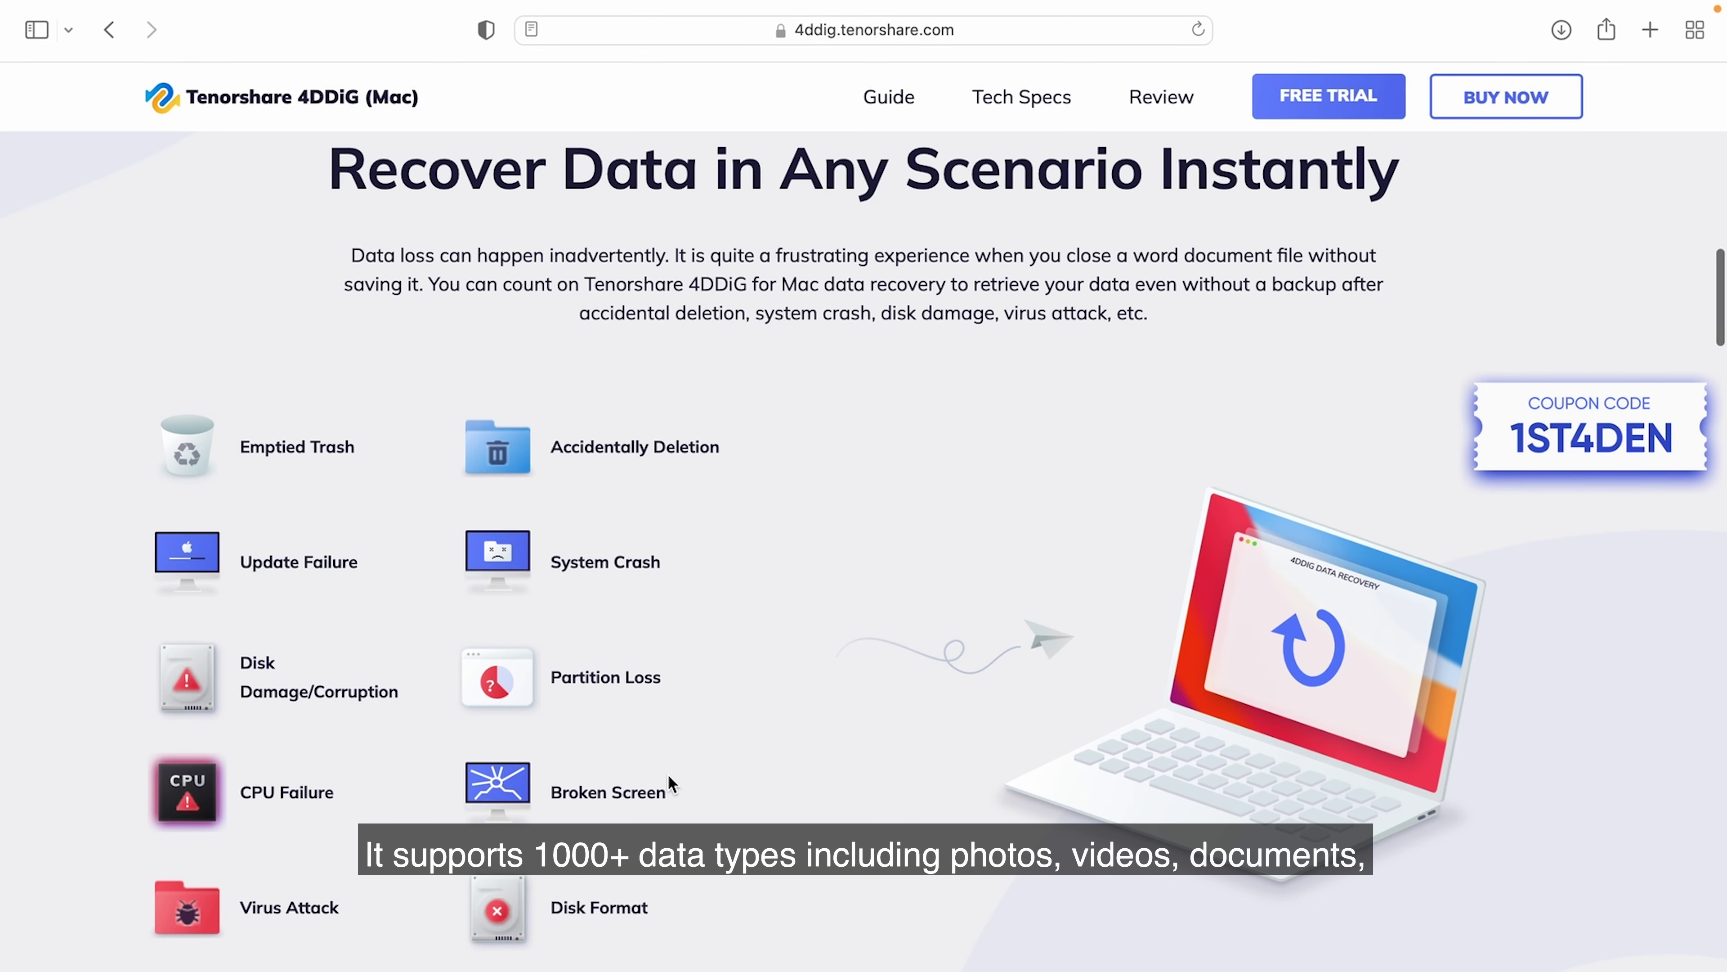
pyautogui.scroll(-10, 708, 871)
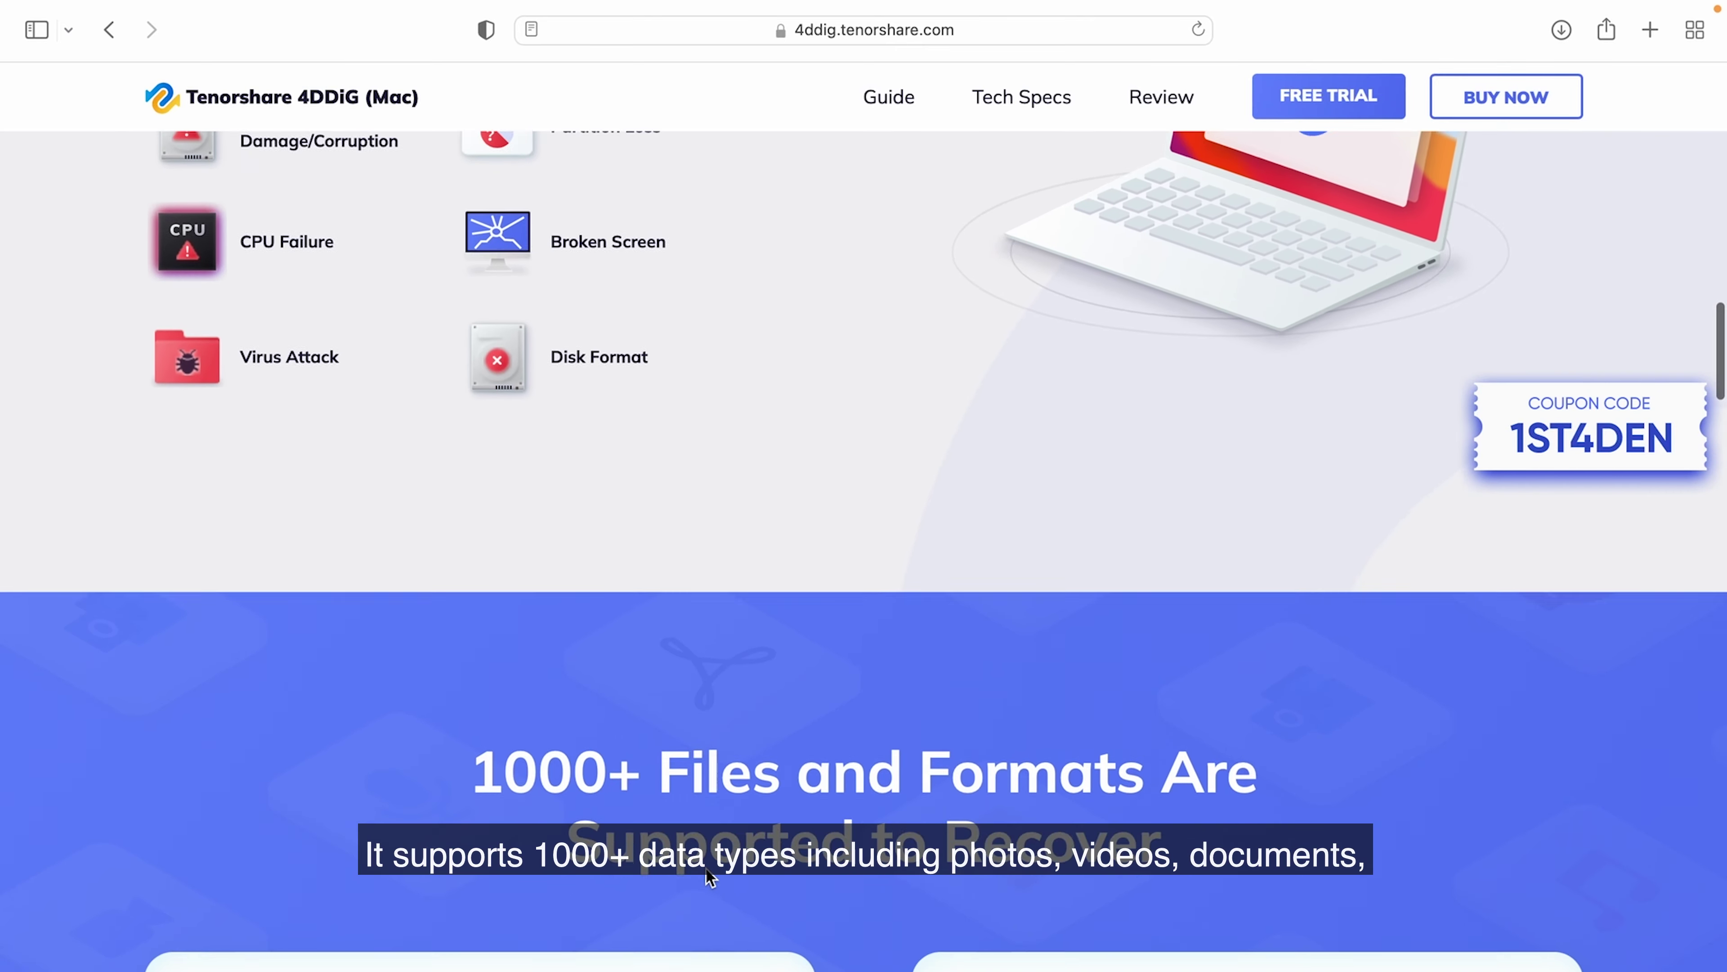
pyautogui.scroll(-4, 706, 867)
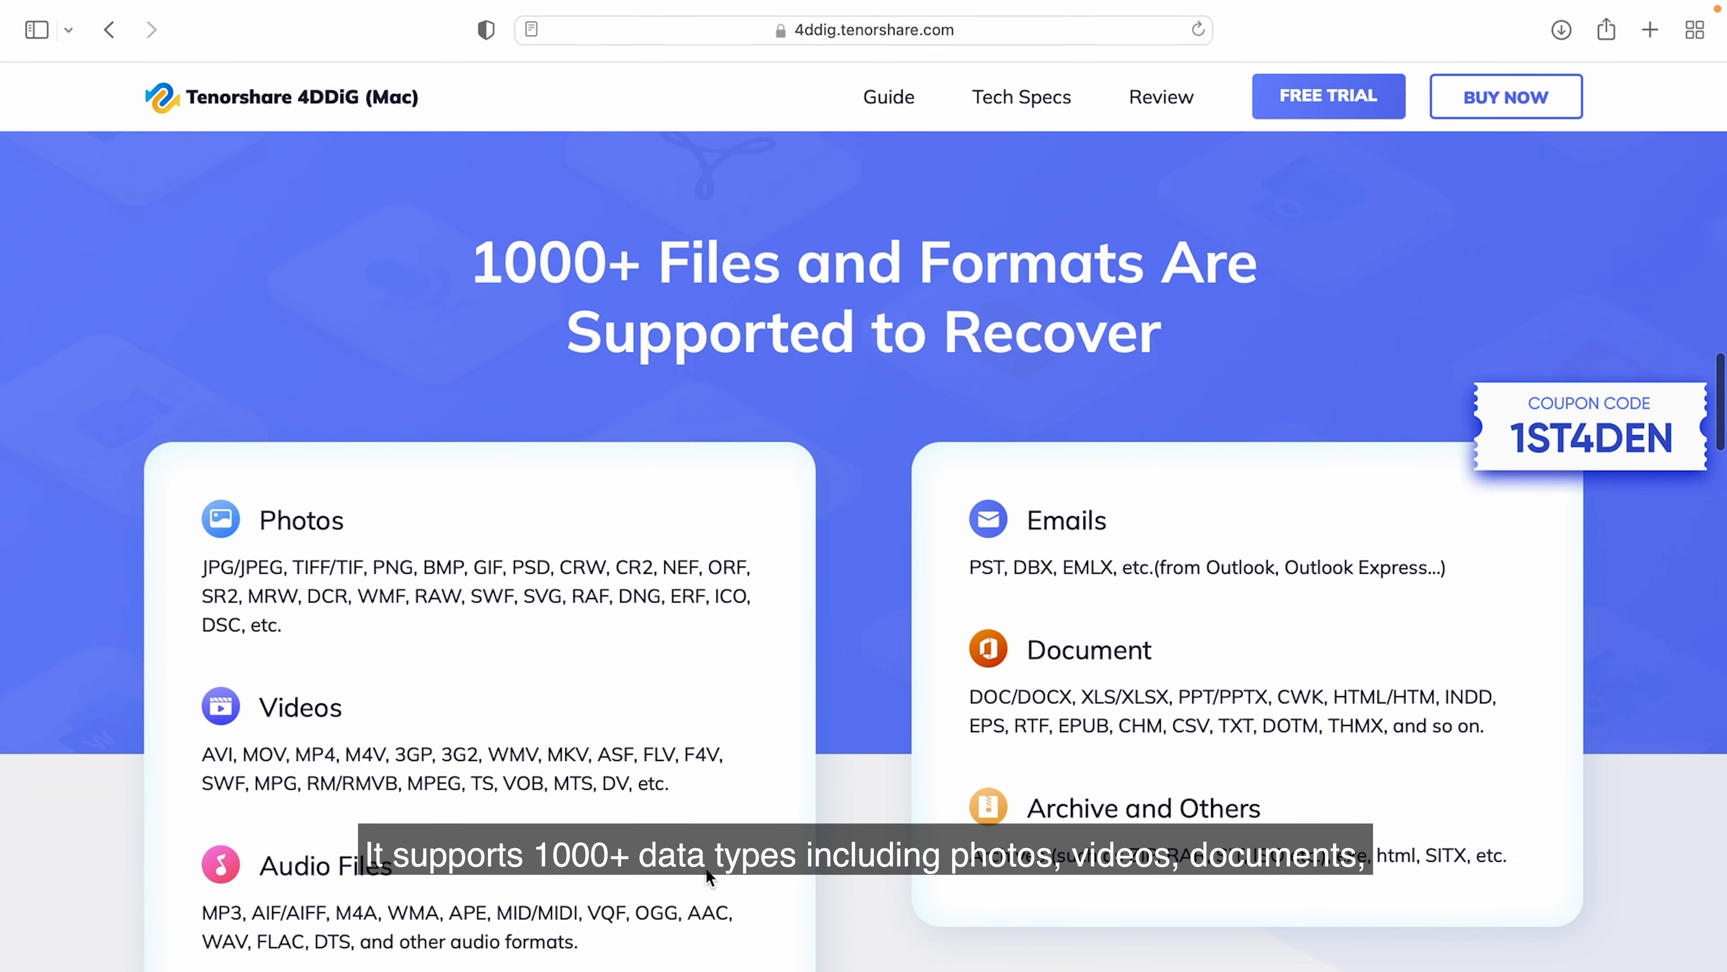
pyautogui.scroll(-15, 706, 867)
pyautogui.scroll(-9, 706, 867)
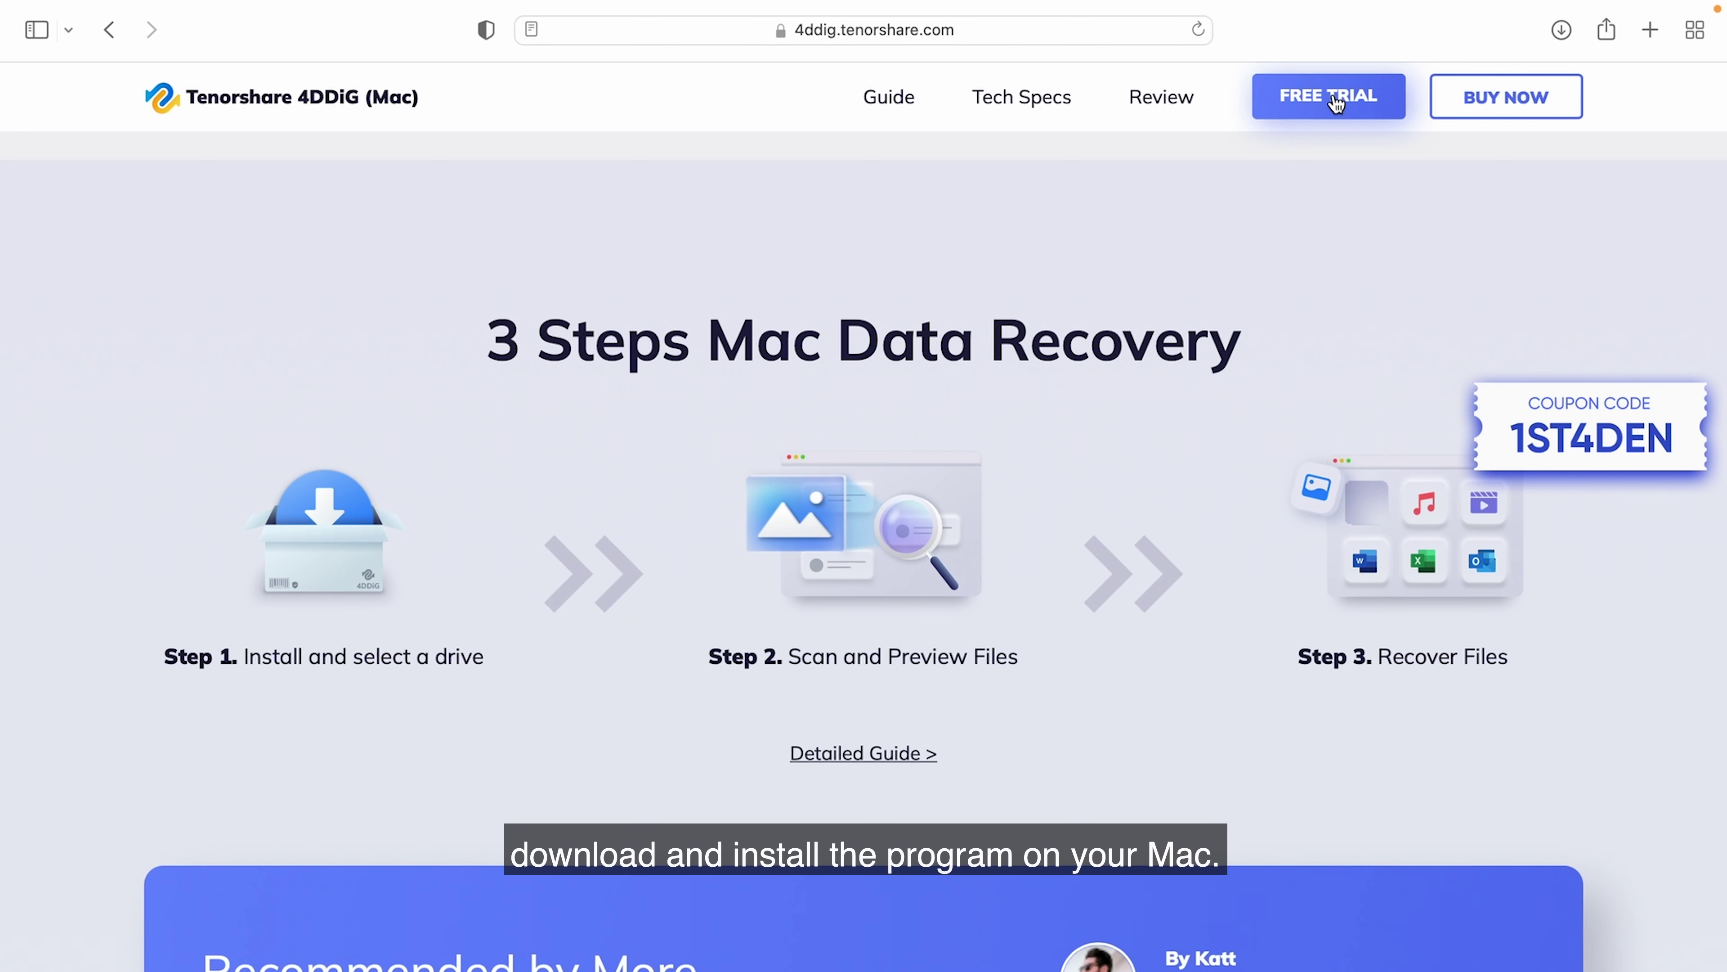
pyautogui.click(1336, 102)
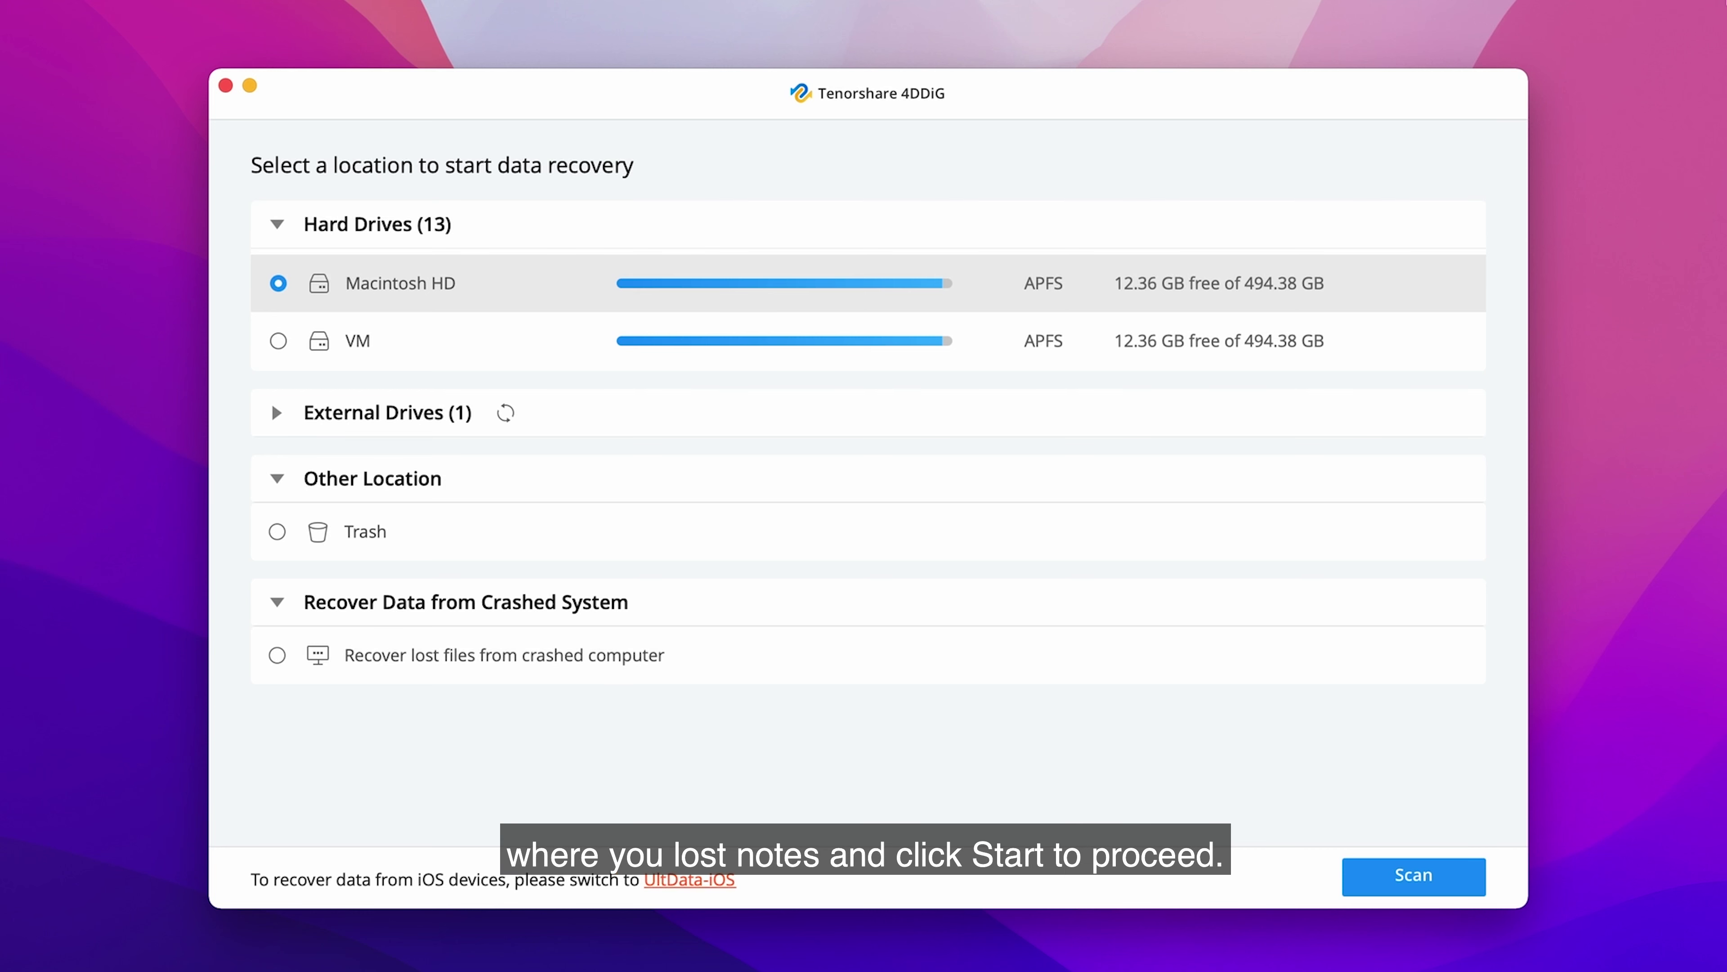
# Scan Macintosh HD and view the files found in the Spotlight-V100 folder
pyautogui.click(1415, 876)
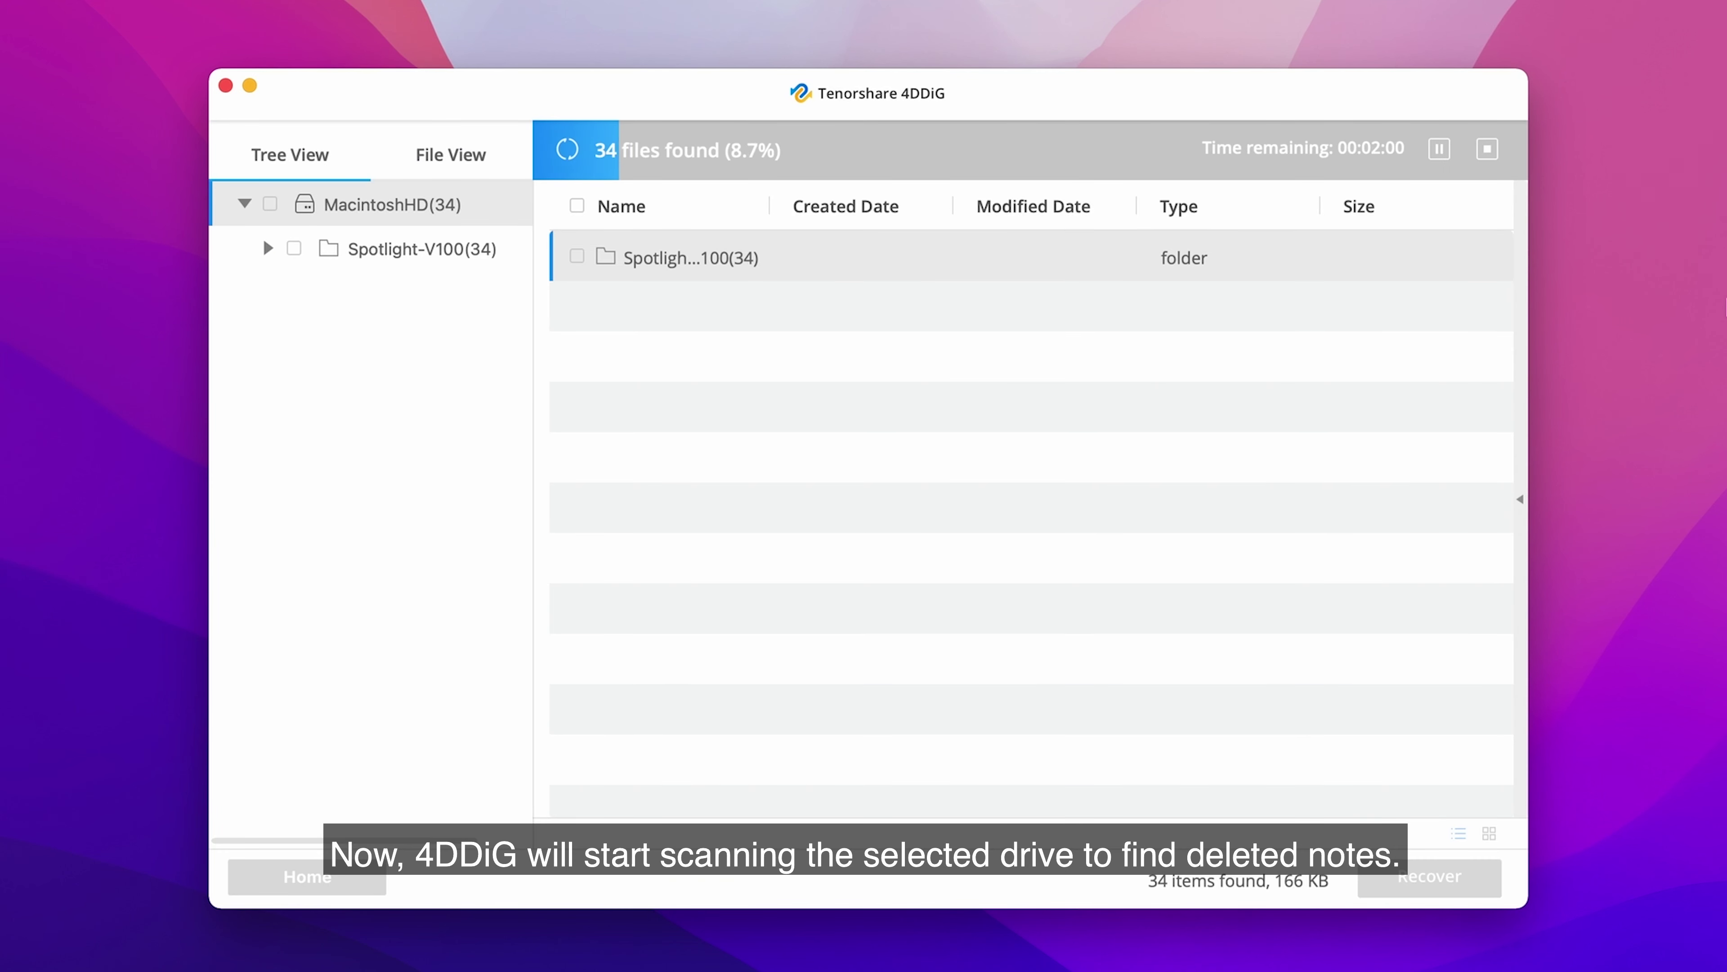
pyautogui.click(422, 248)
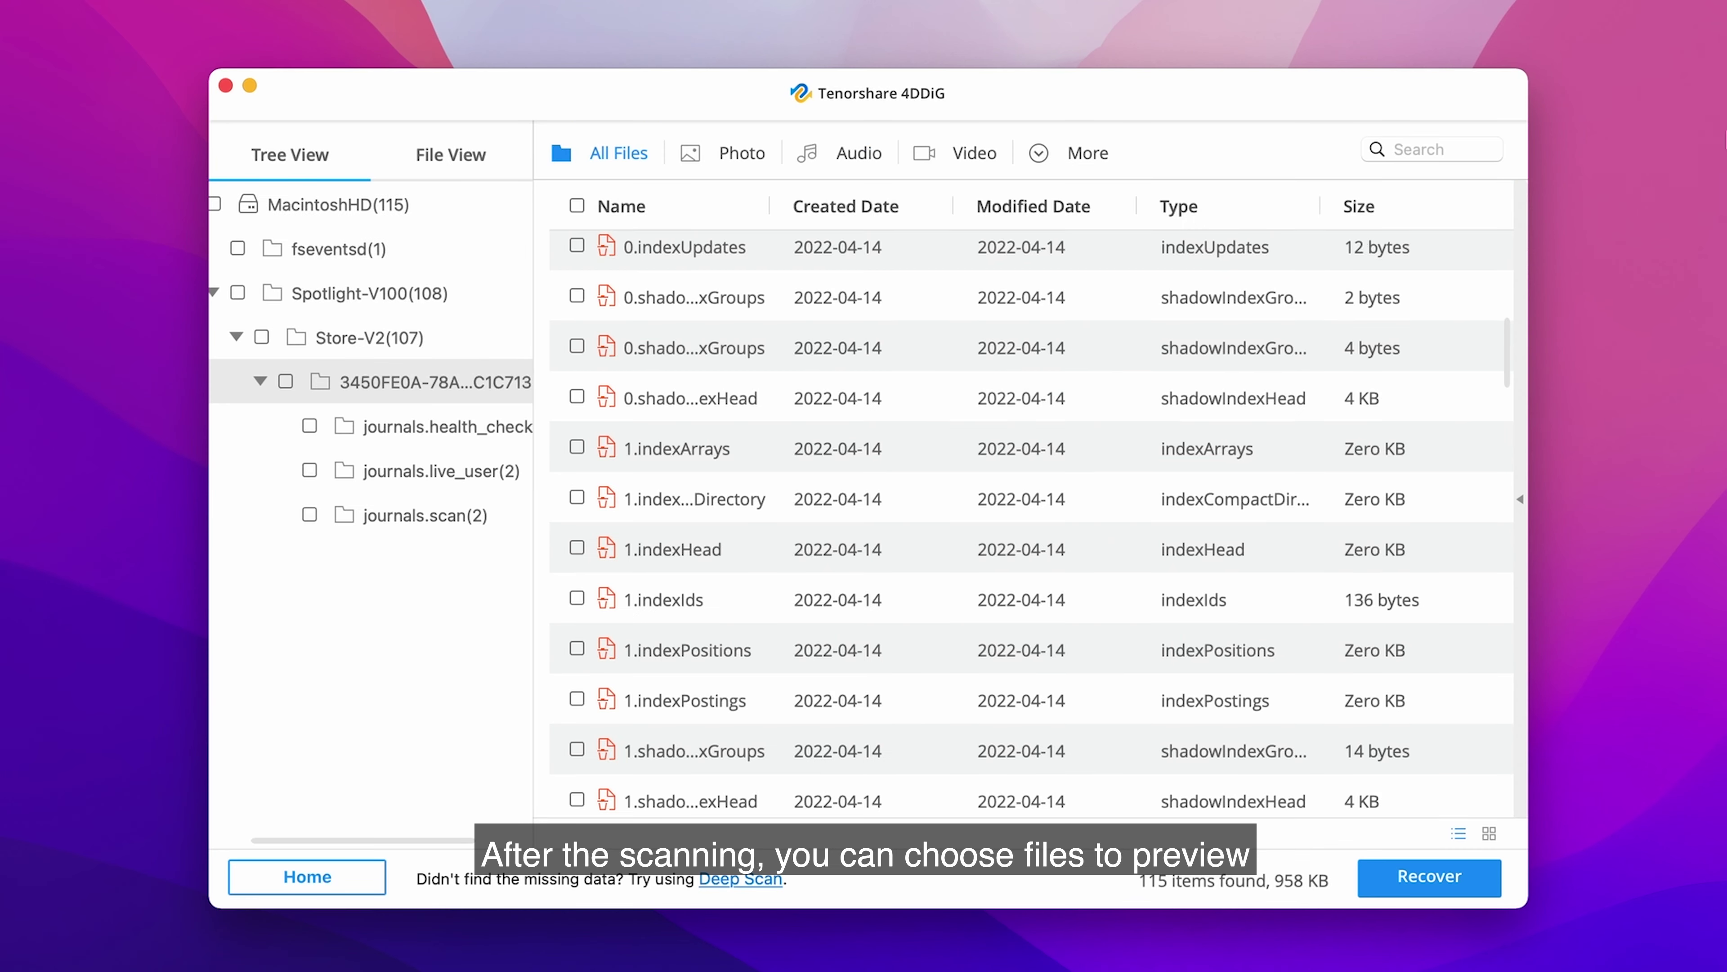
# Recover all found files to the Desktop and open their saved location
pyautogui.click(576, 206)
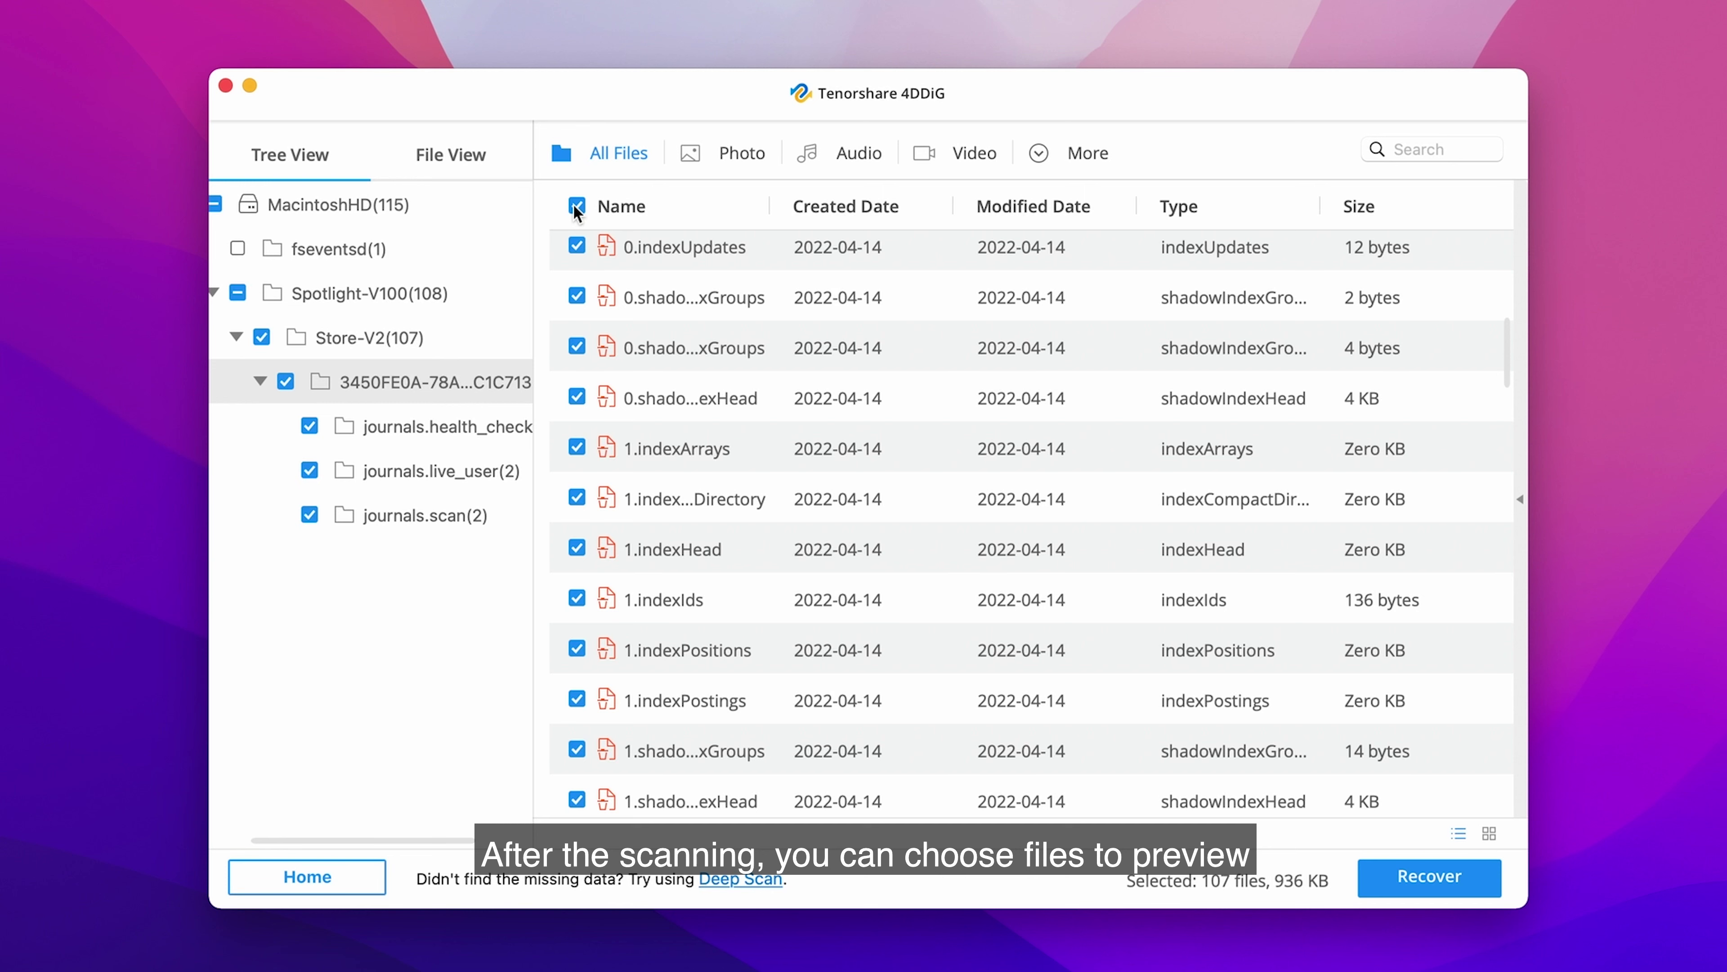
pyautogui.click(1431, 878)
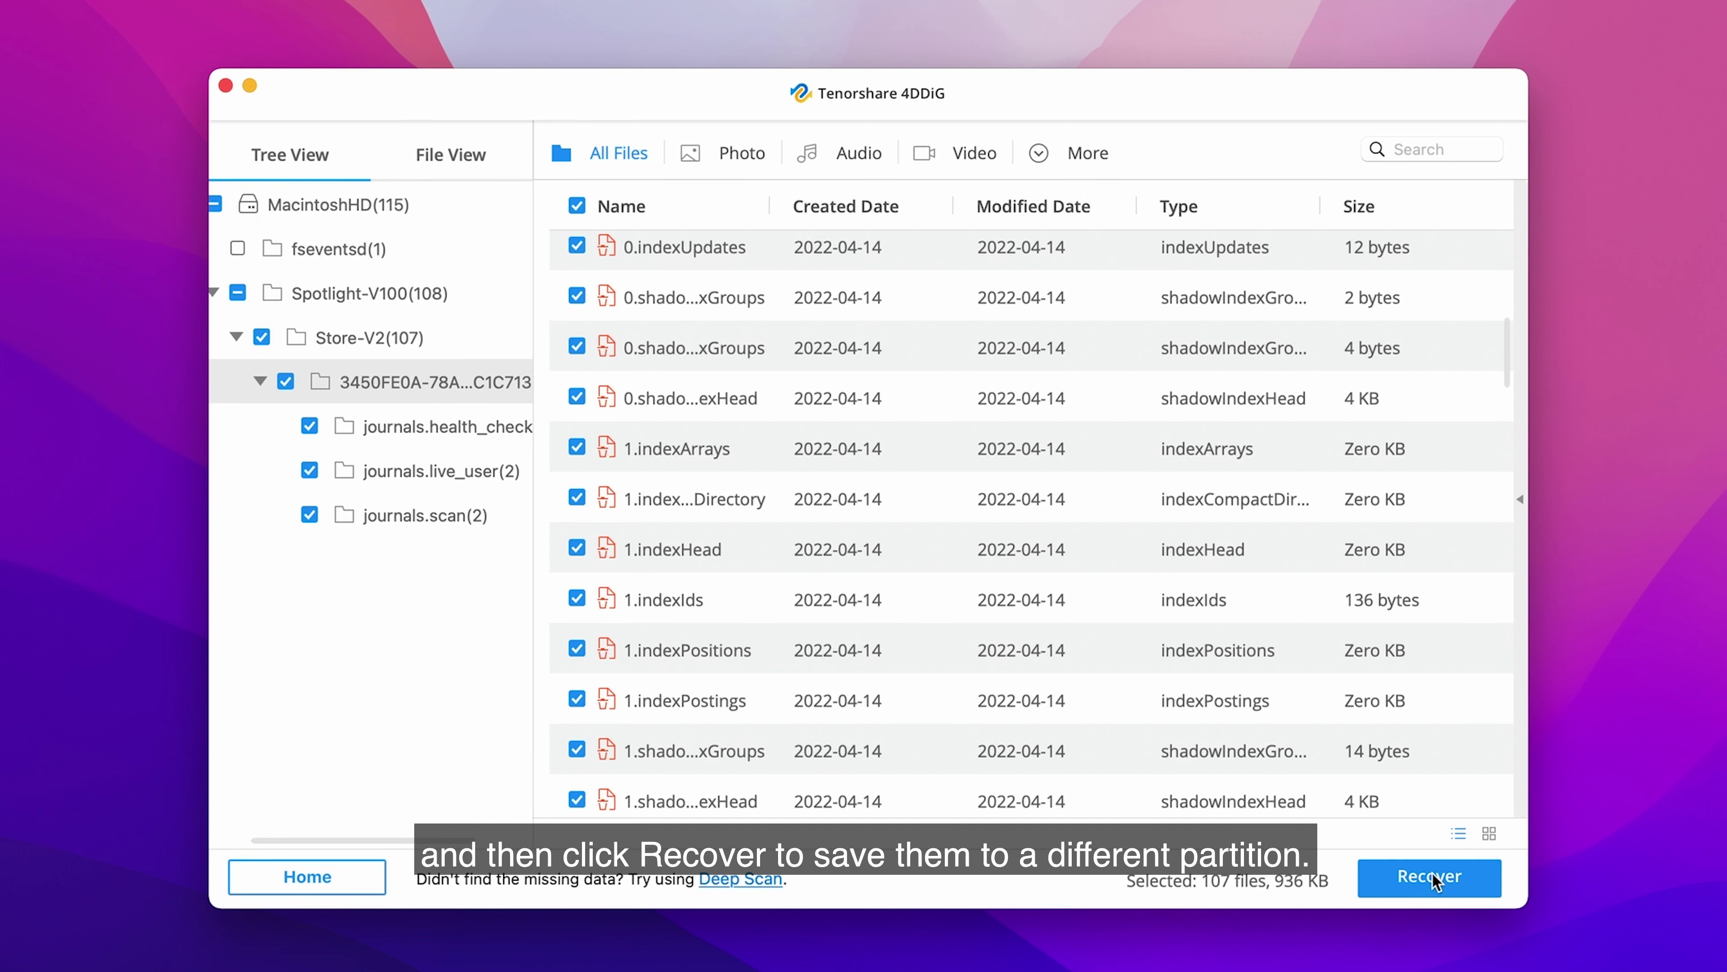
pyautogui.click(1356, 589)
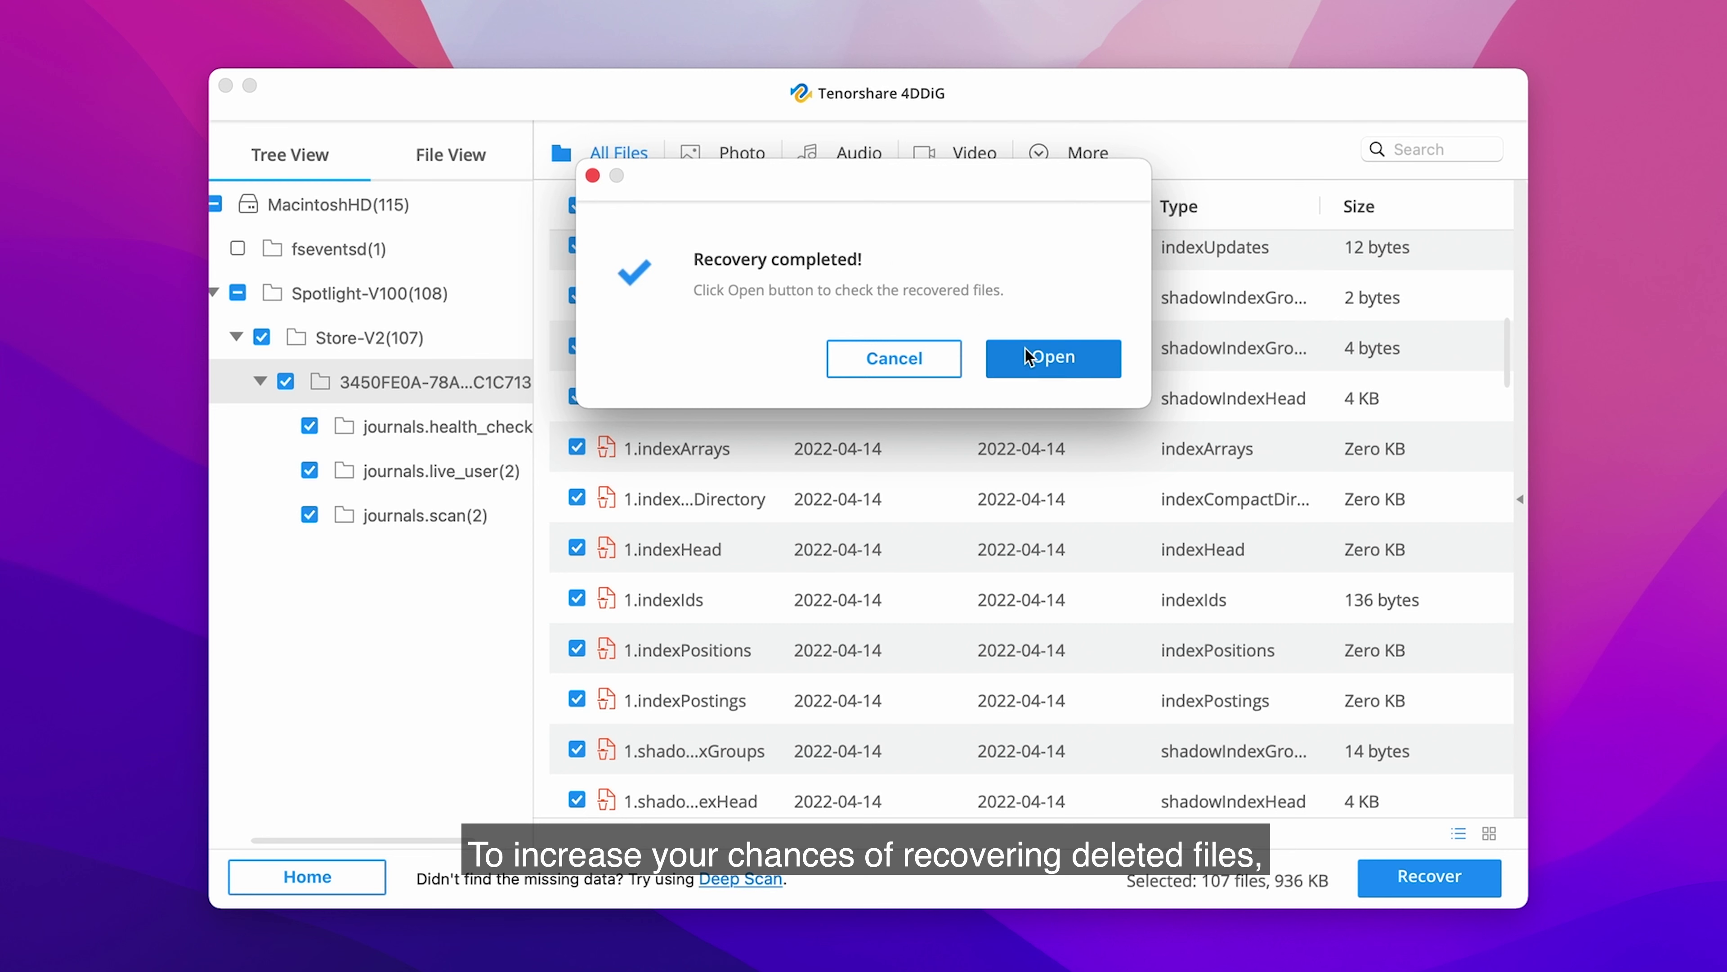
pyautogui.click(1041, 358)
pyautogui.scroll(-10, 1321, 468)
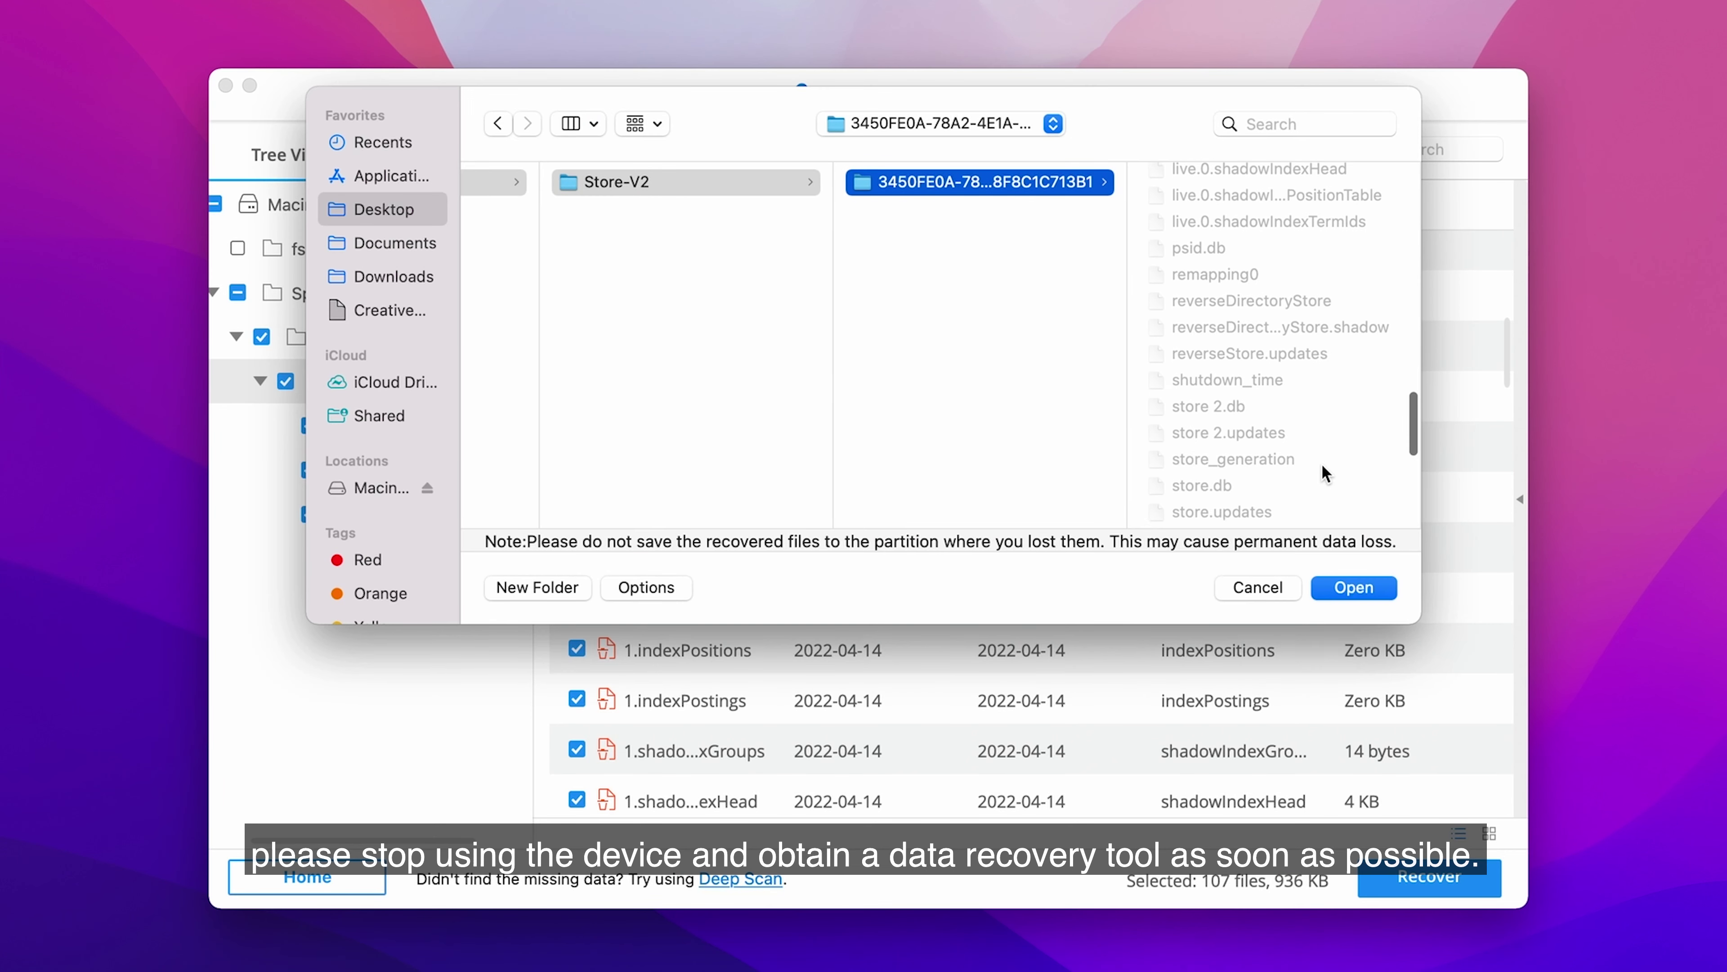
pyautogui.press('super+shift+d')
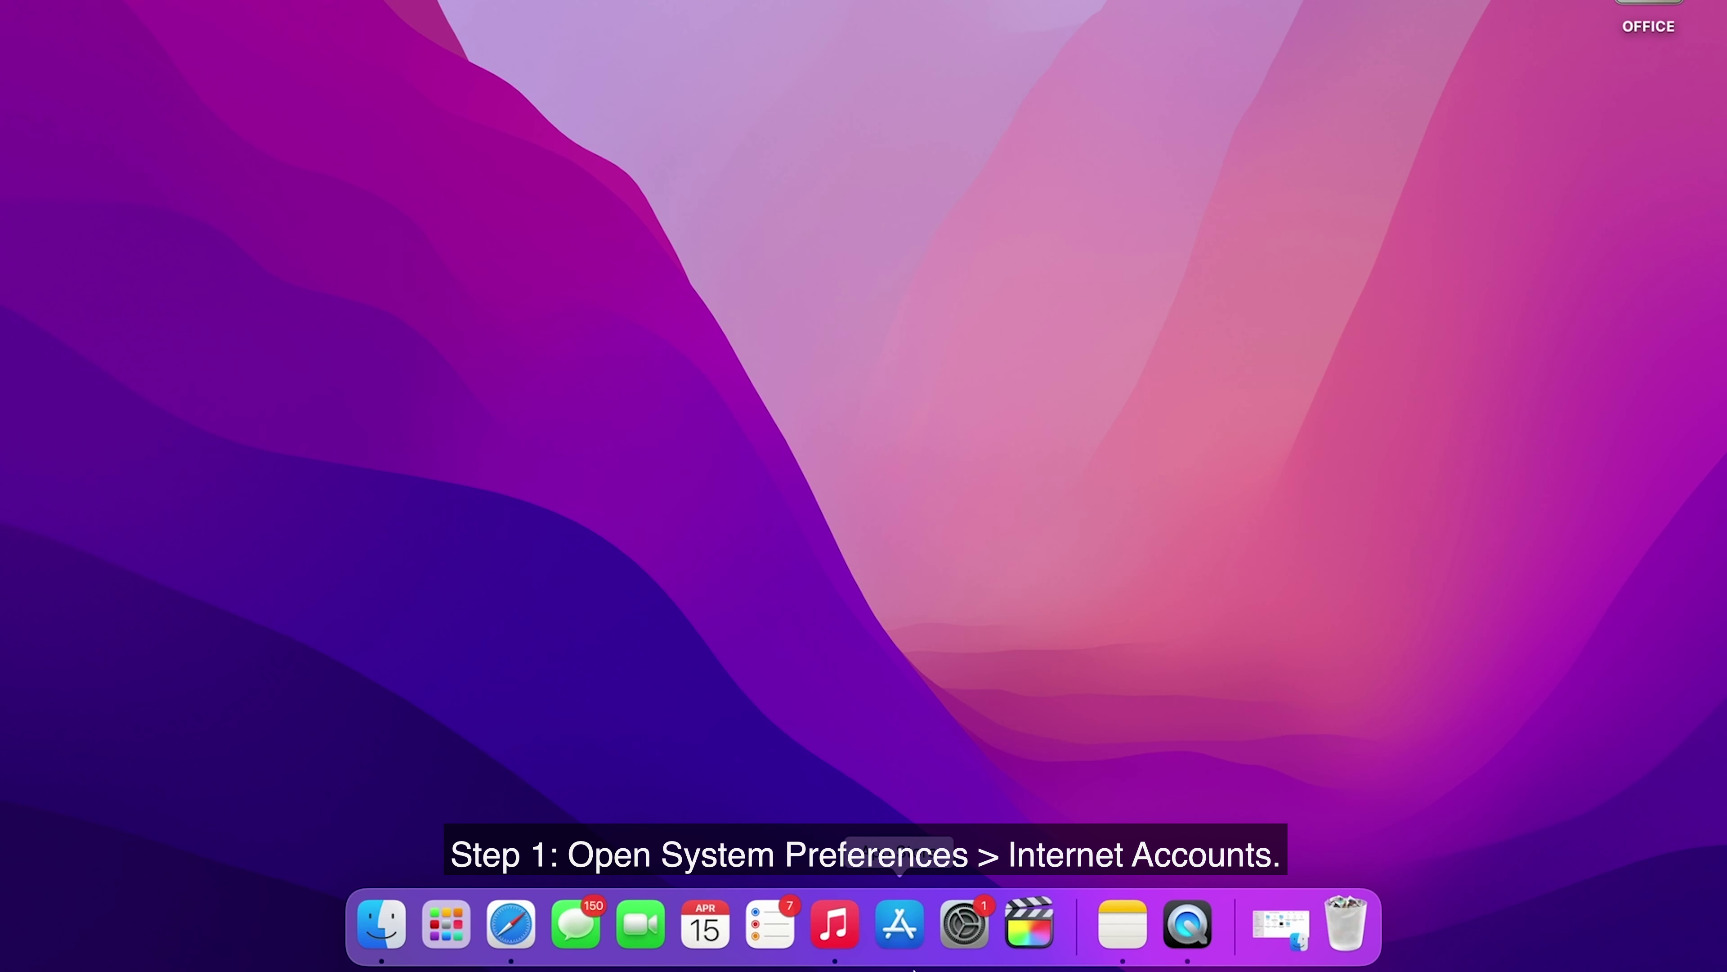
# Show the iCloud account's synced apps in Internet Accounts, scrolled down to Notes
pyautogui.click(964, 922)
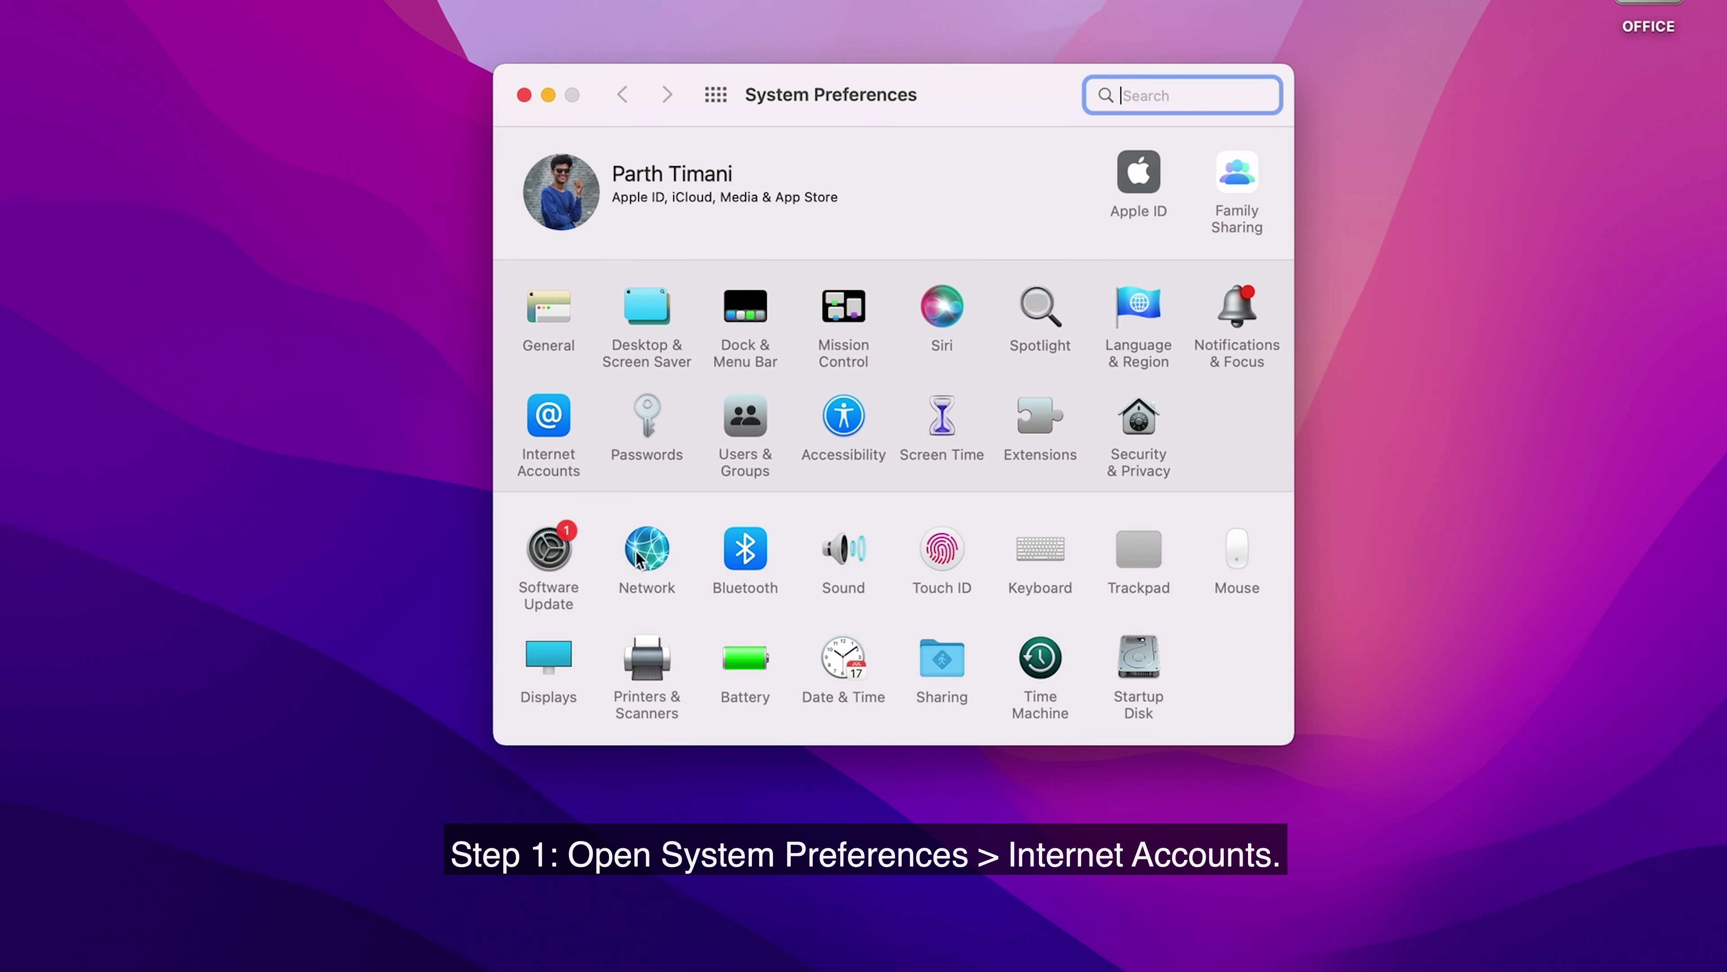
pyautogui.click(553, 430)
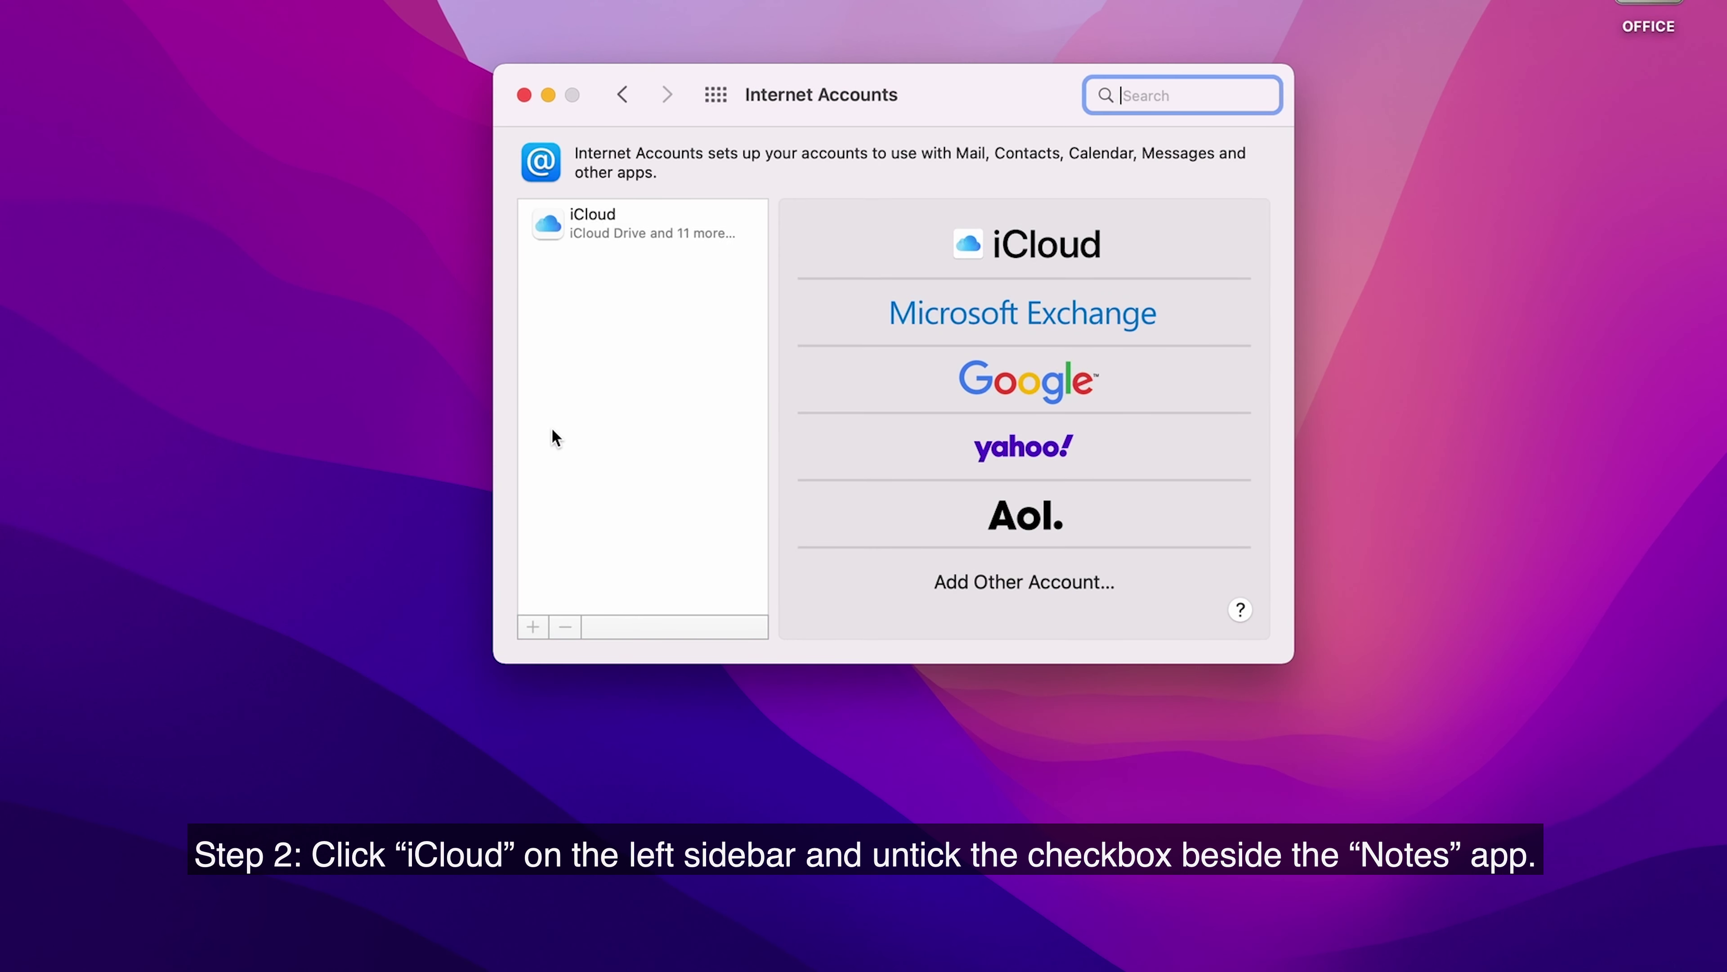
pyautogui.click(647, 222)
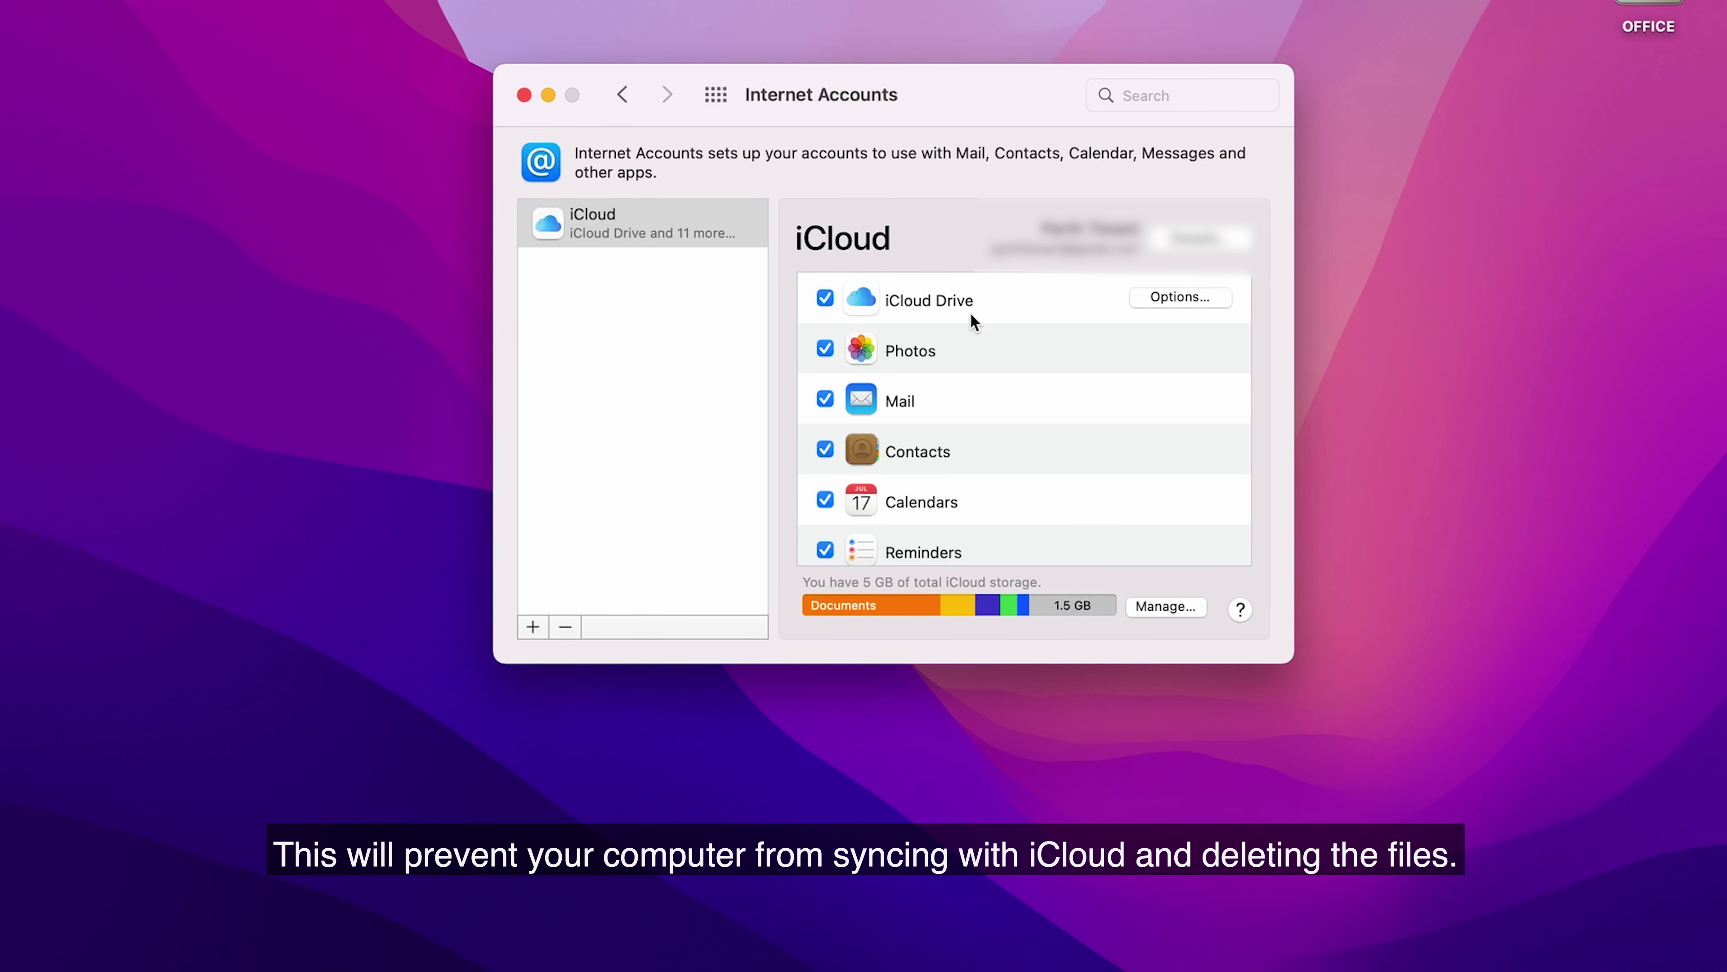
pyautogui.scroll(-5, 980, 425)
pyautogui.scroll(-2, 980, 425)
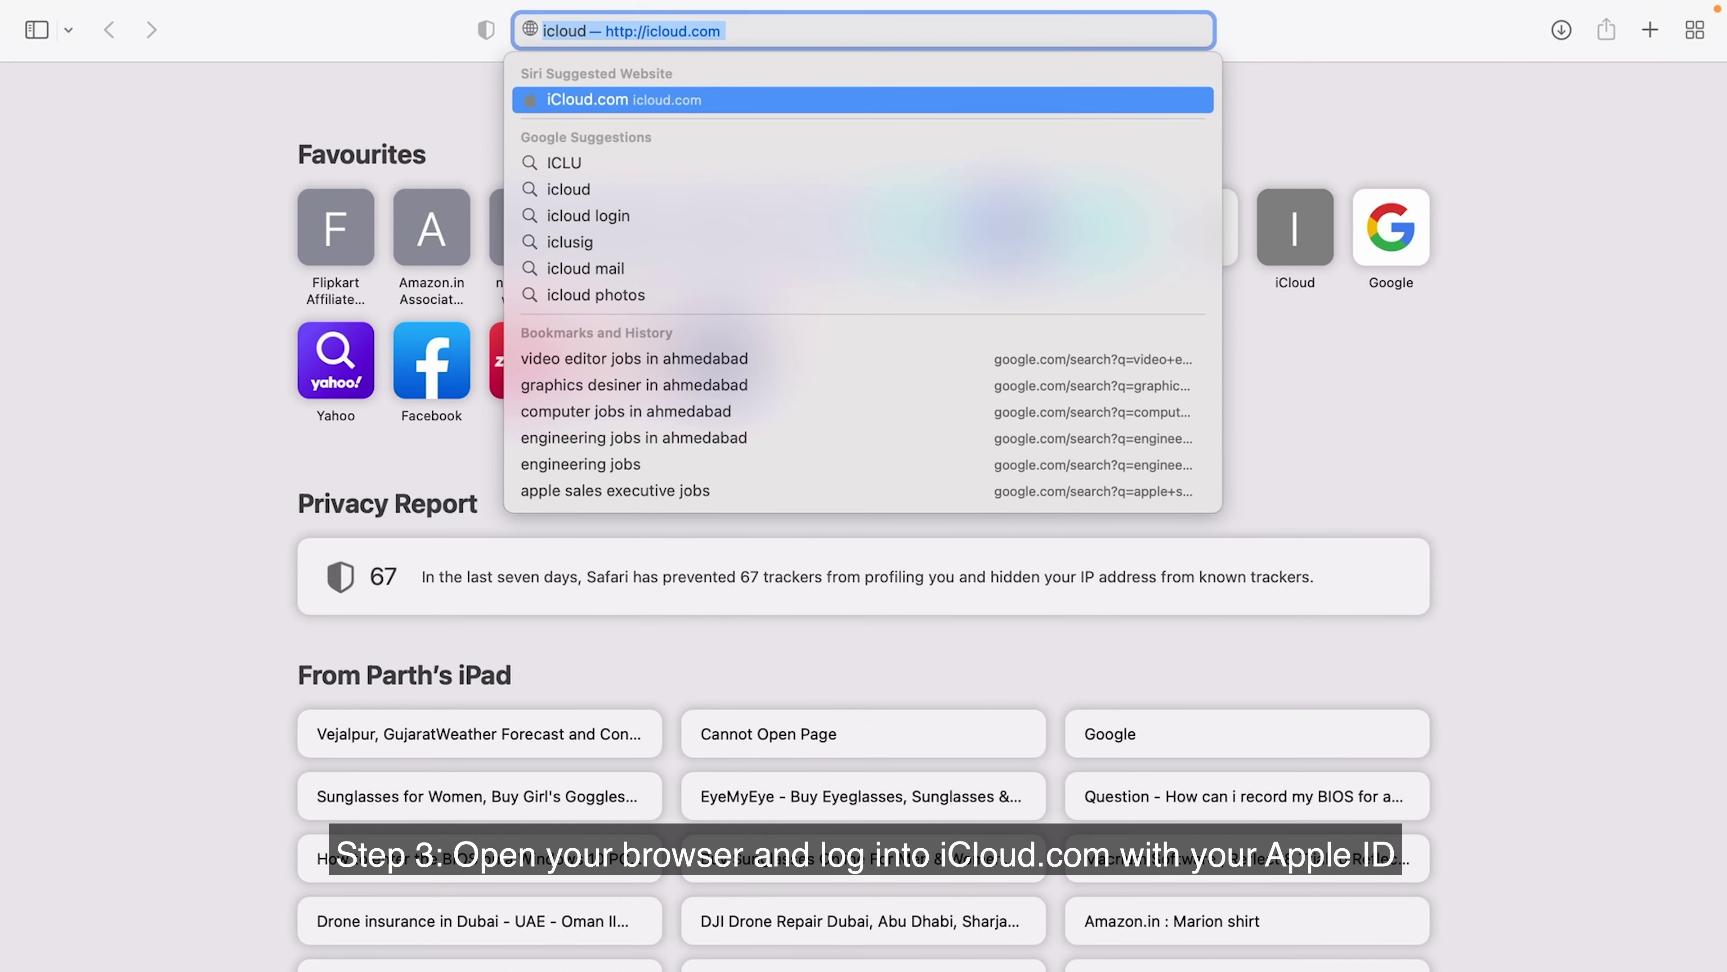
# On icloud.com Notes, open the deleted Sale Buying list note and select all its text
pyautogui.press('Return')
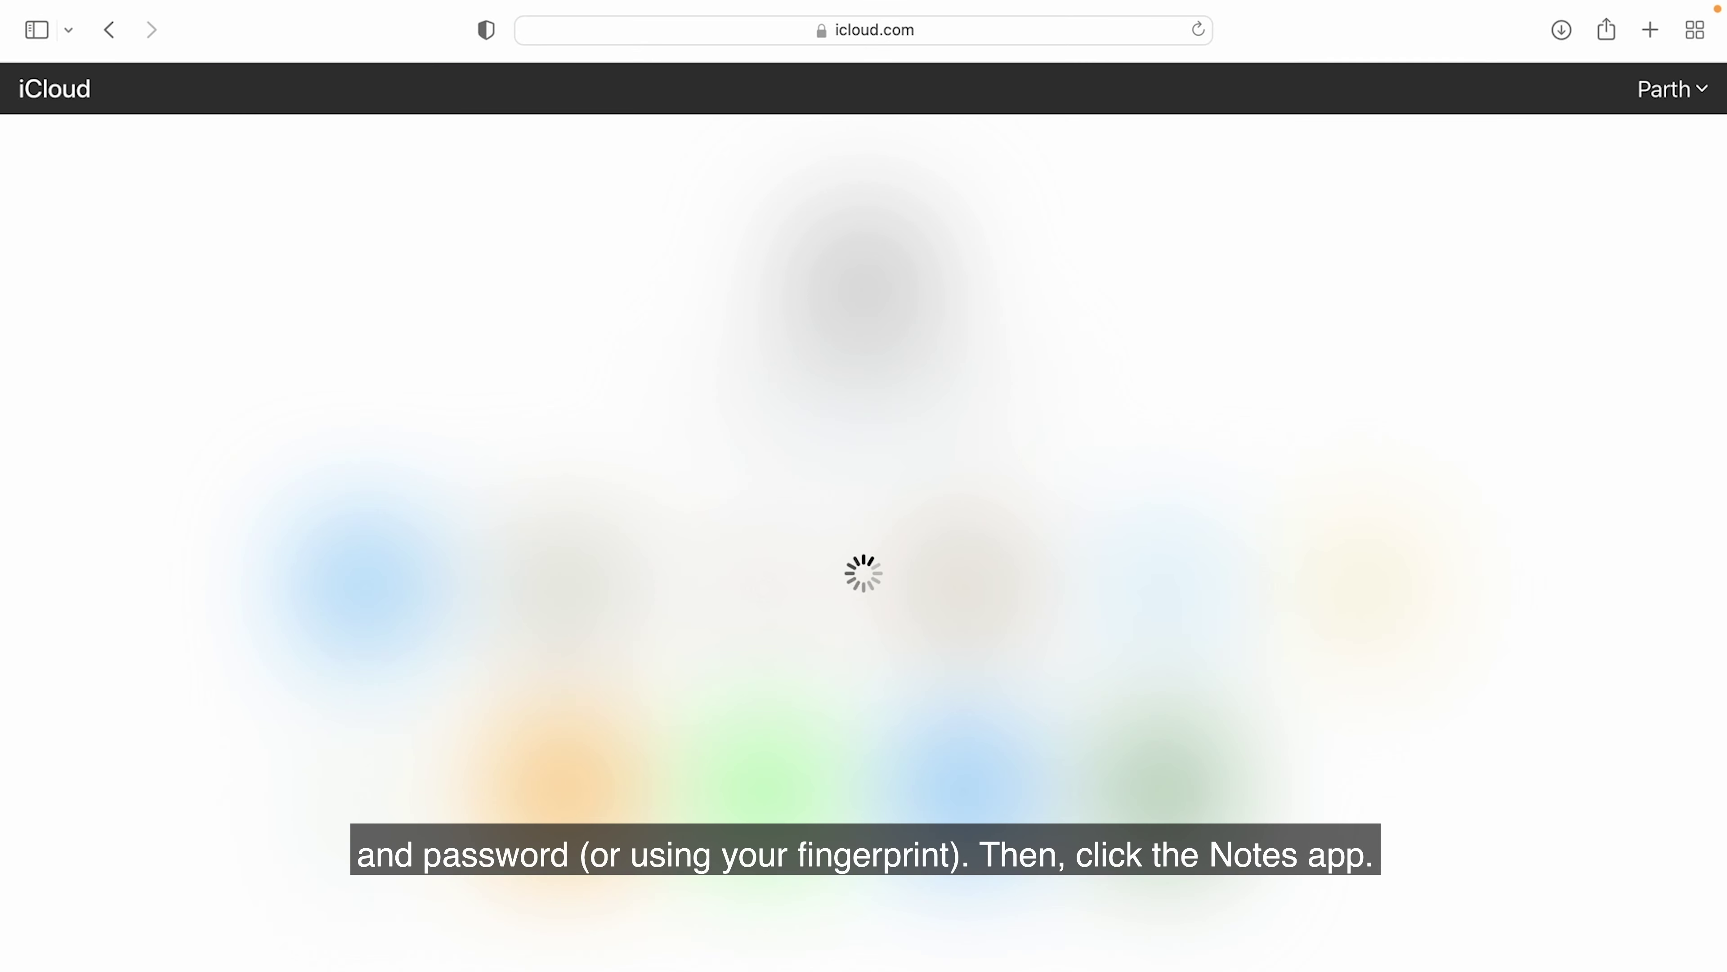
pyautogui.click(1363, 586)
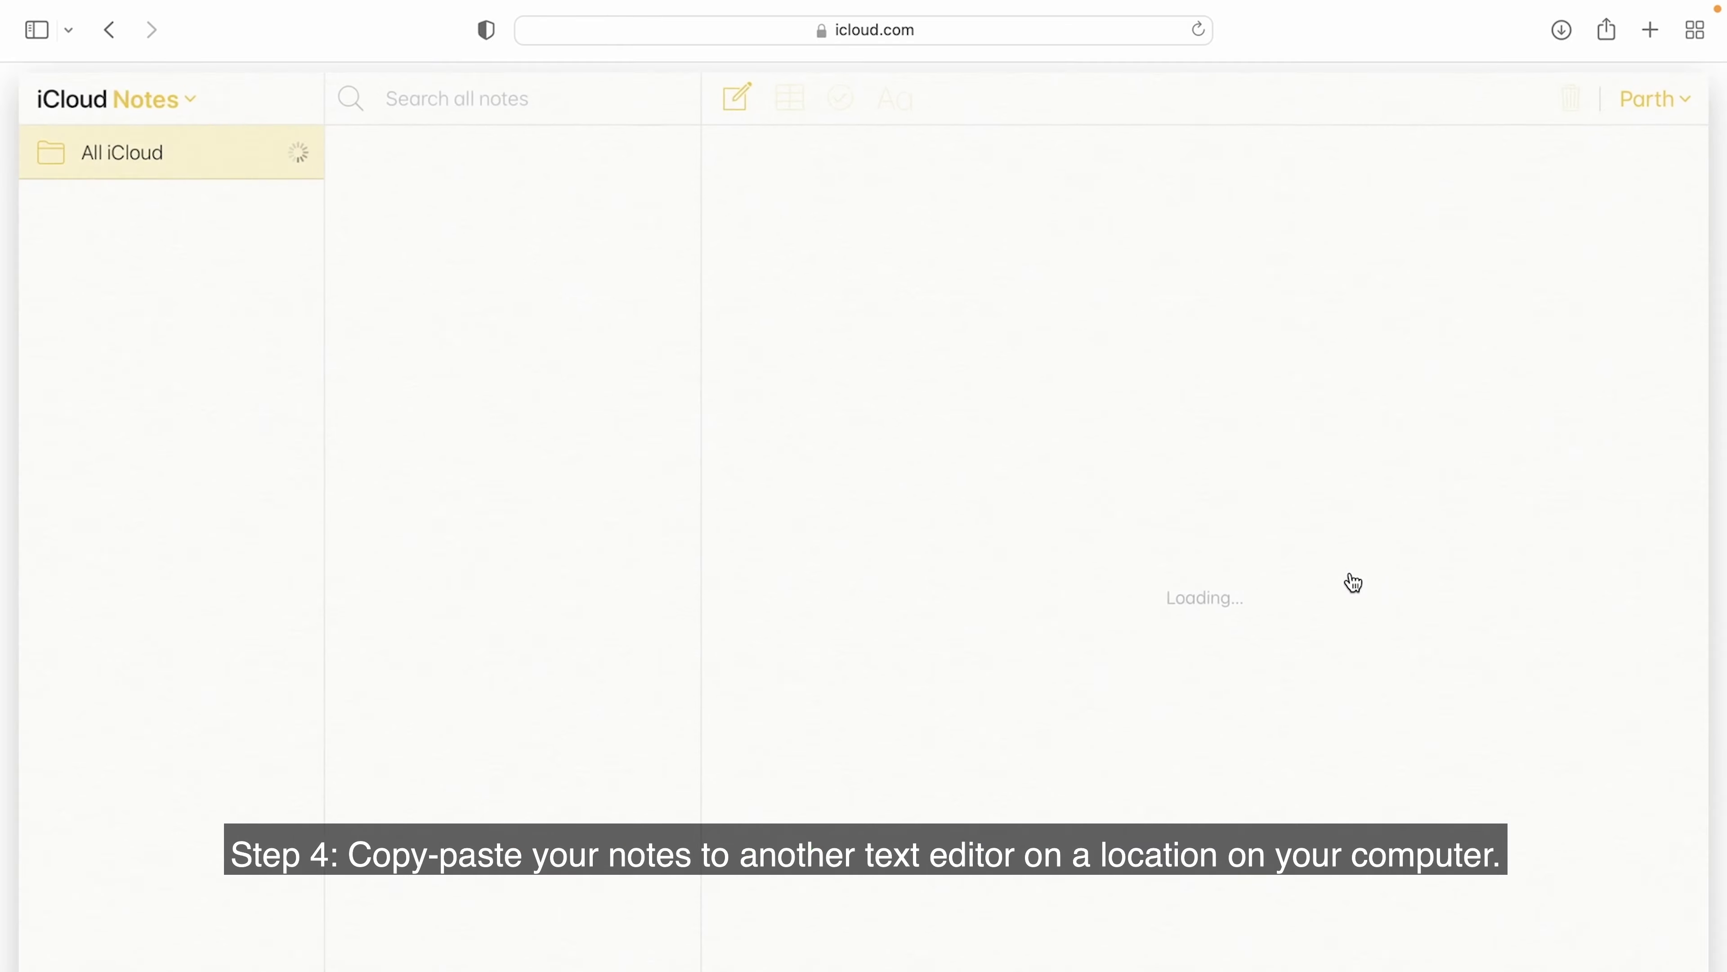
pyautogui.click(490, 235)
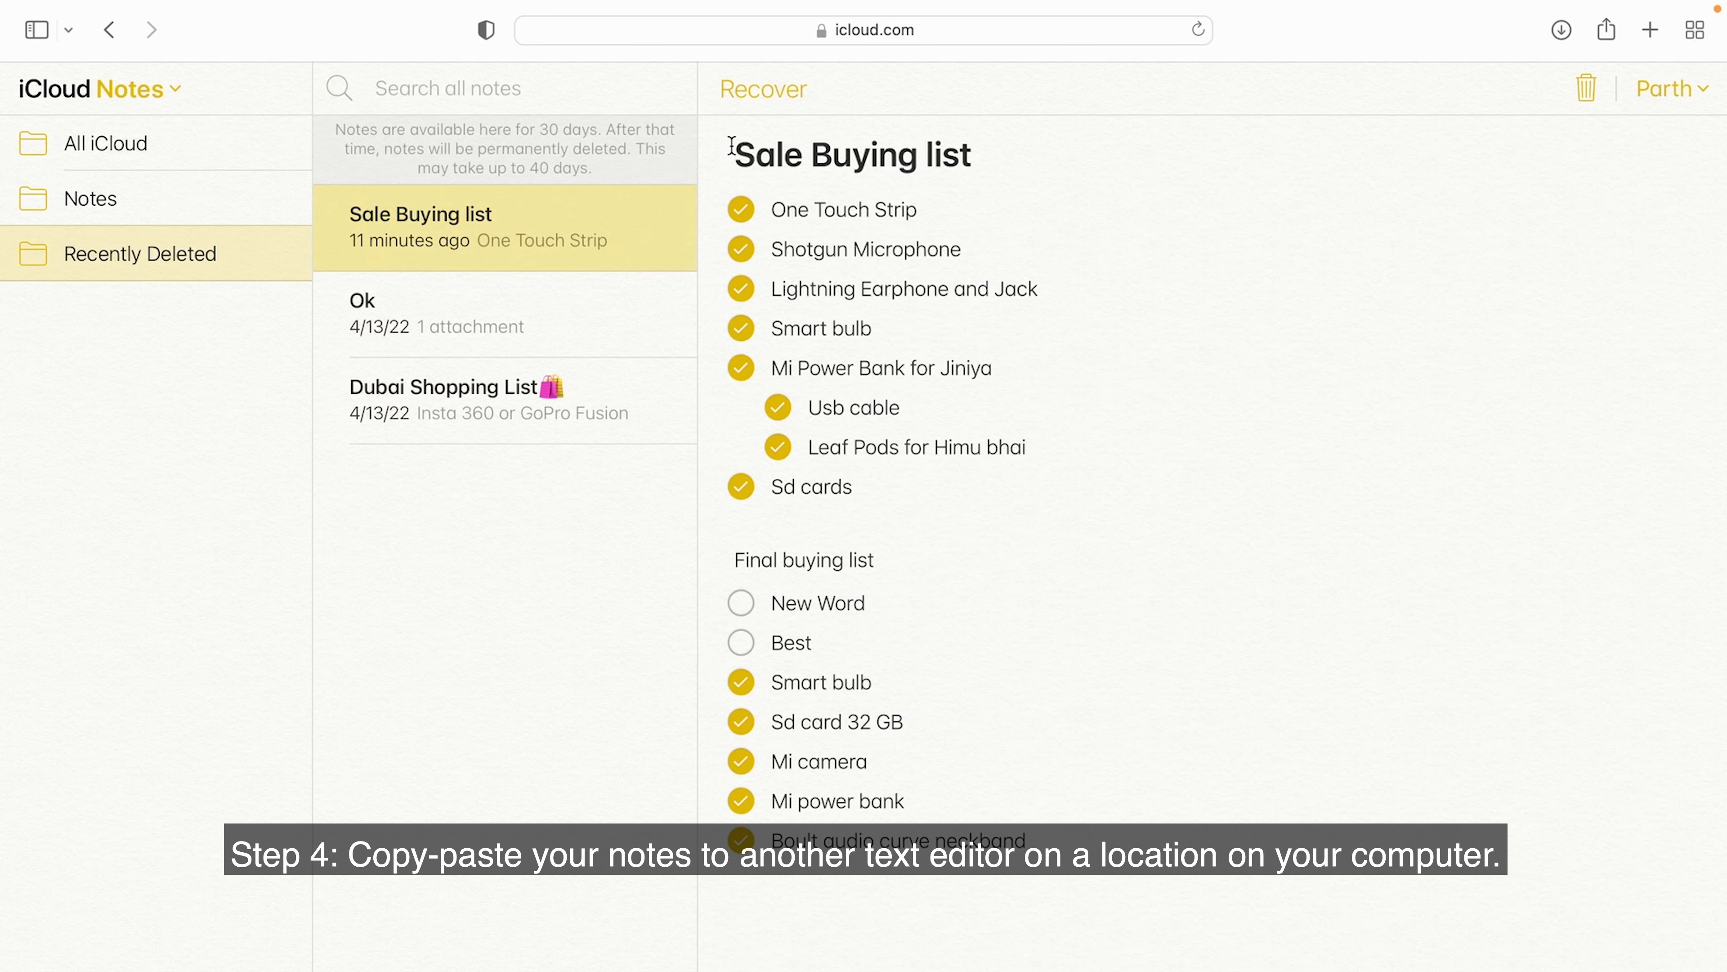
pyautogui.moveTo(732, 146); pyautogui.dragTo(1156, 869)
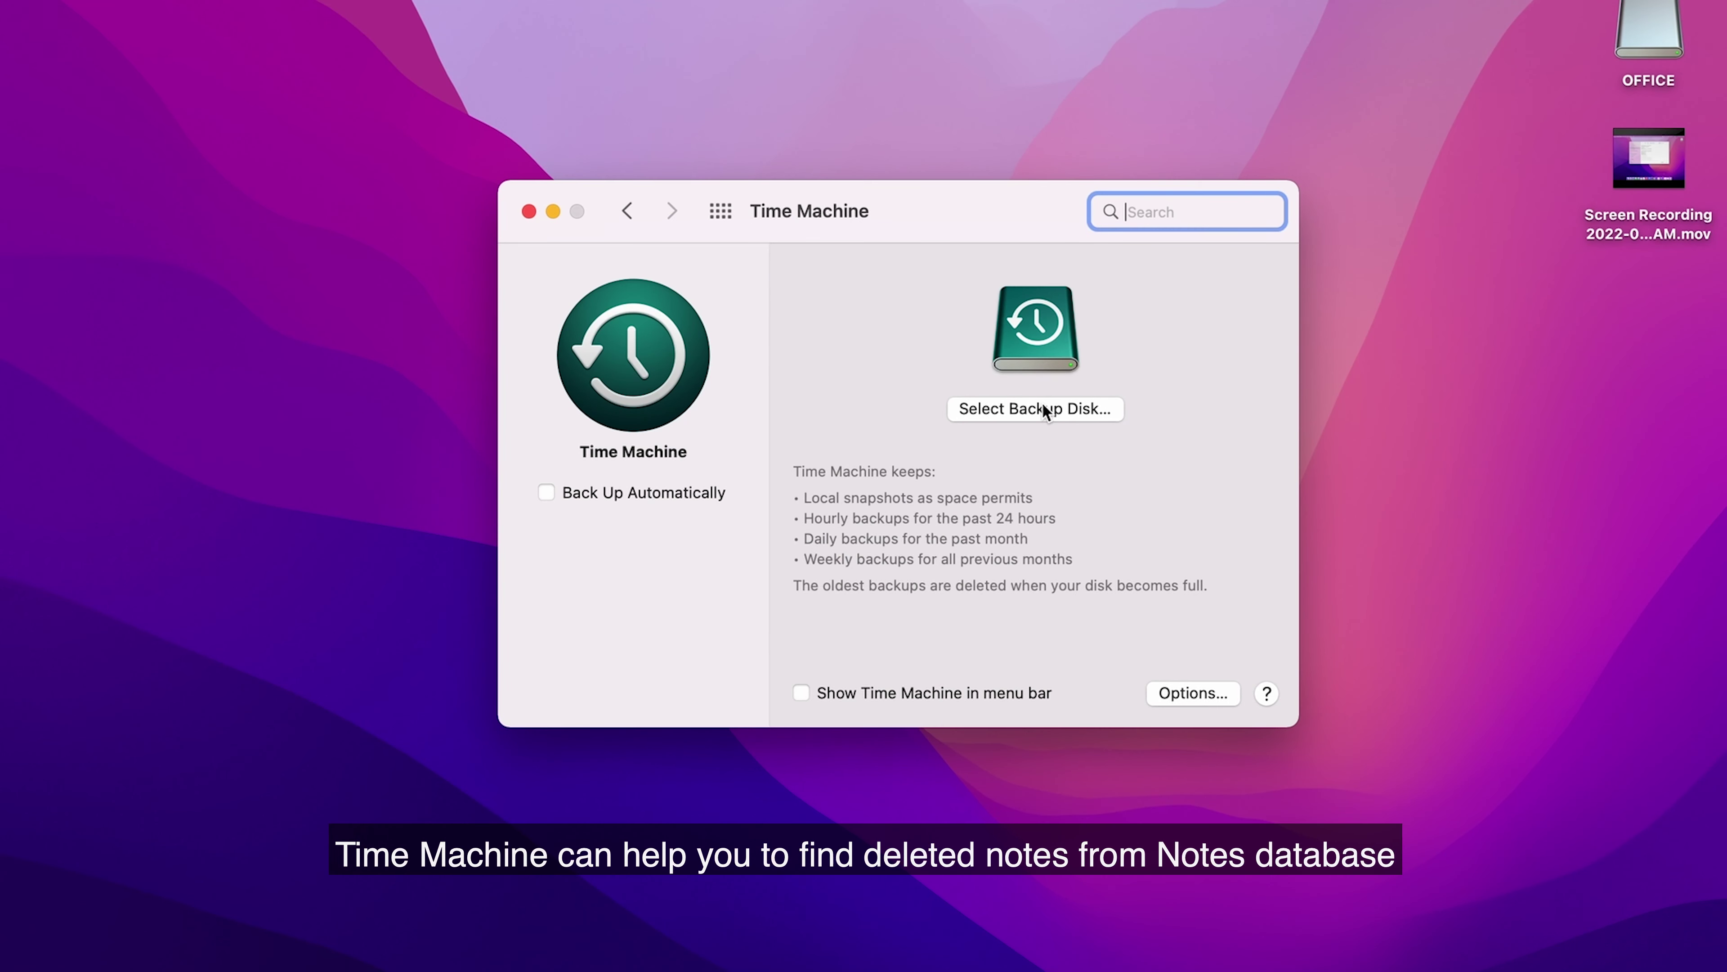
# Set Time Machine to back up to the OFFICE disk, erasing it for use
pyautogui.click(1044, 410)
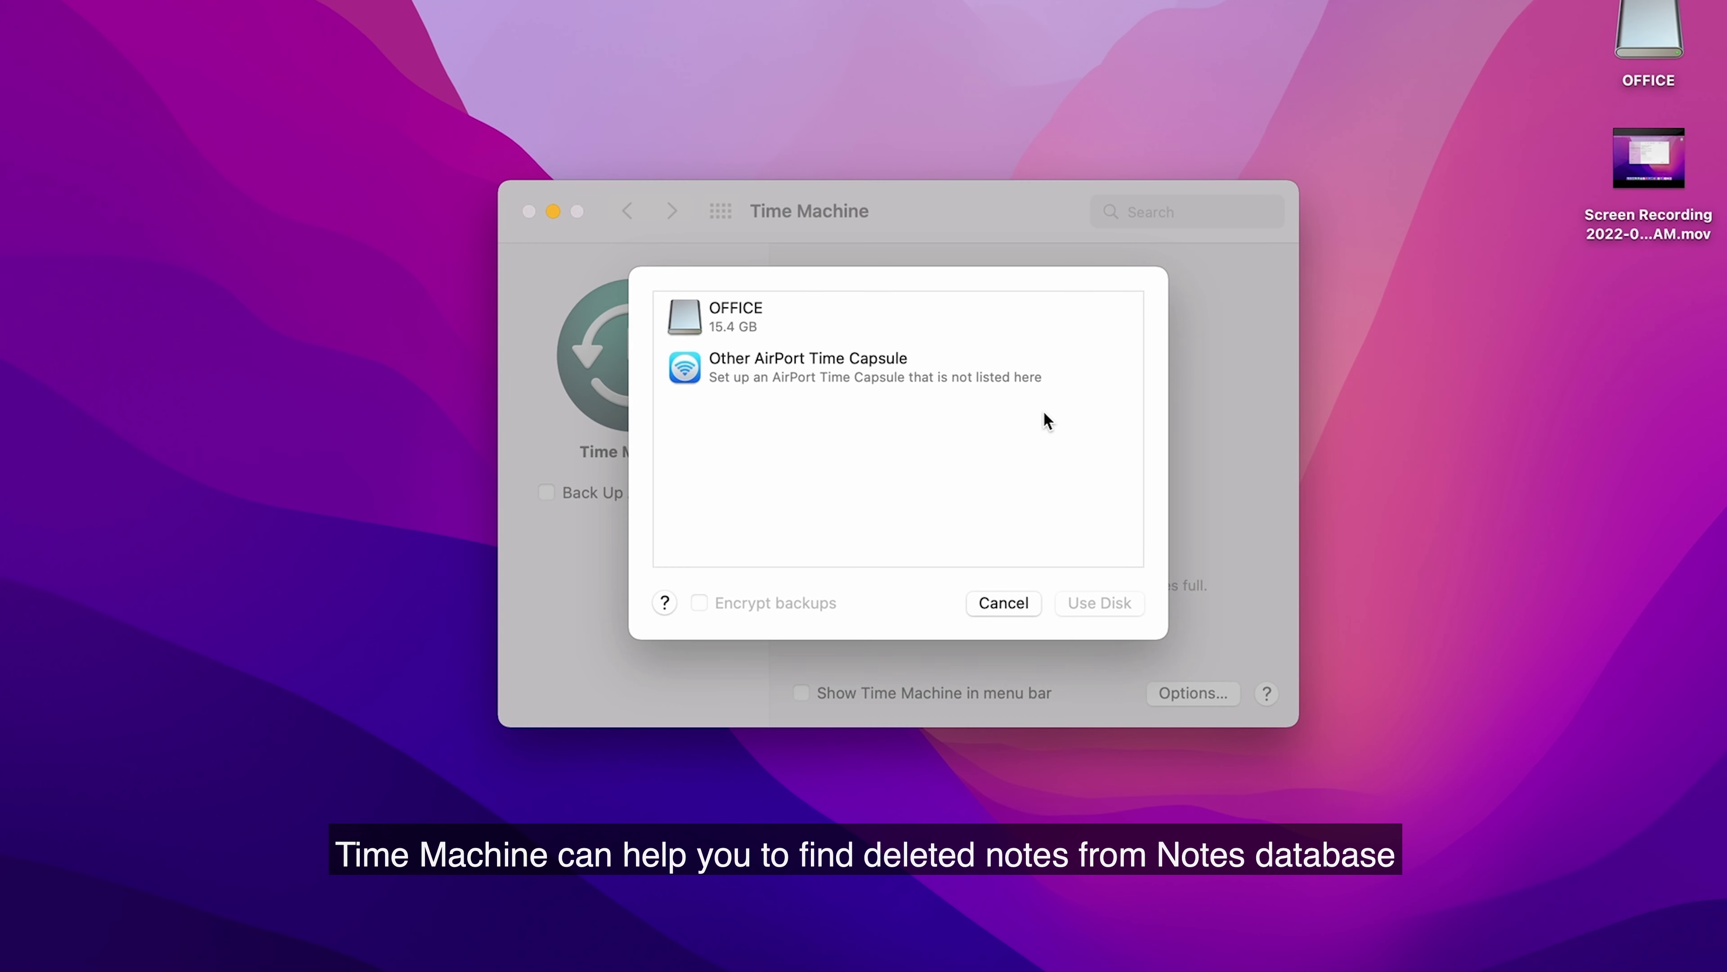
pyautogui.click(768, 316)
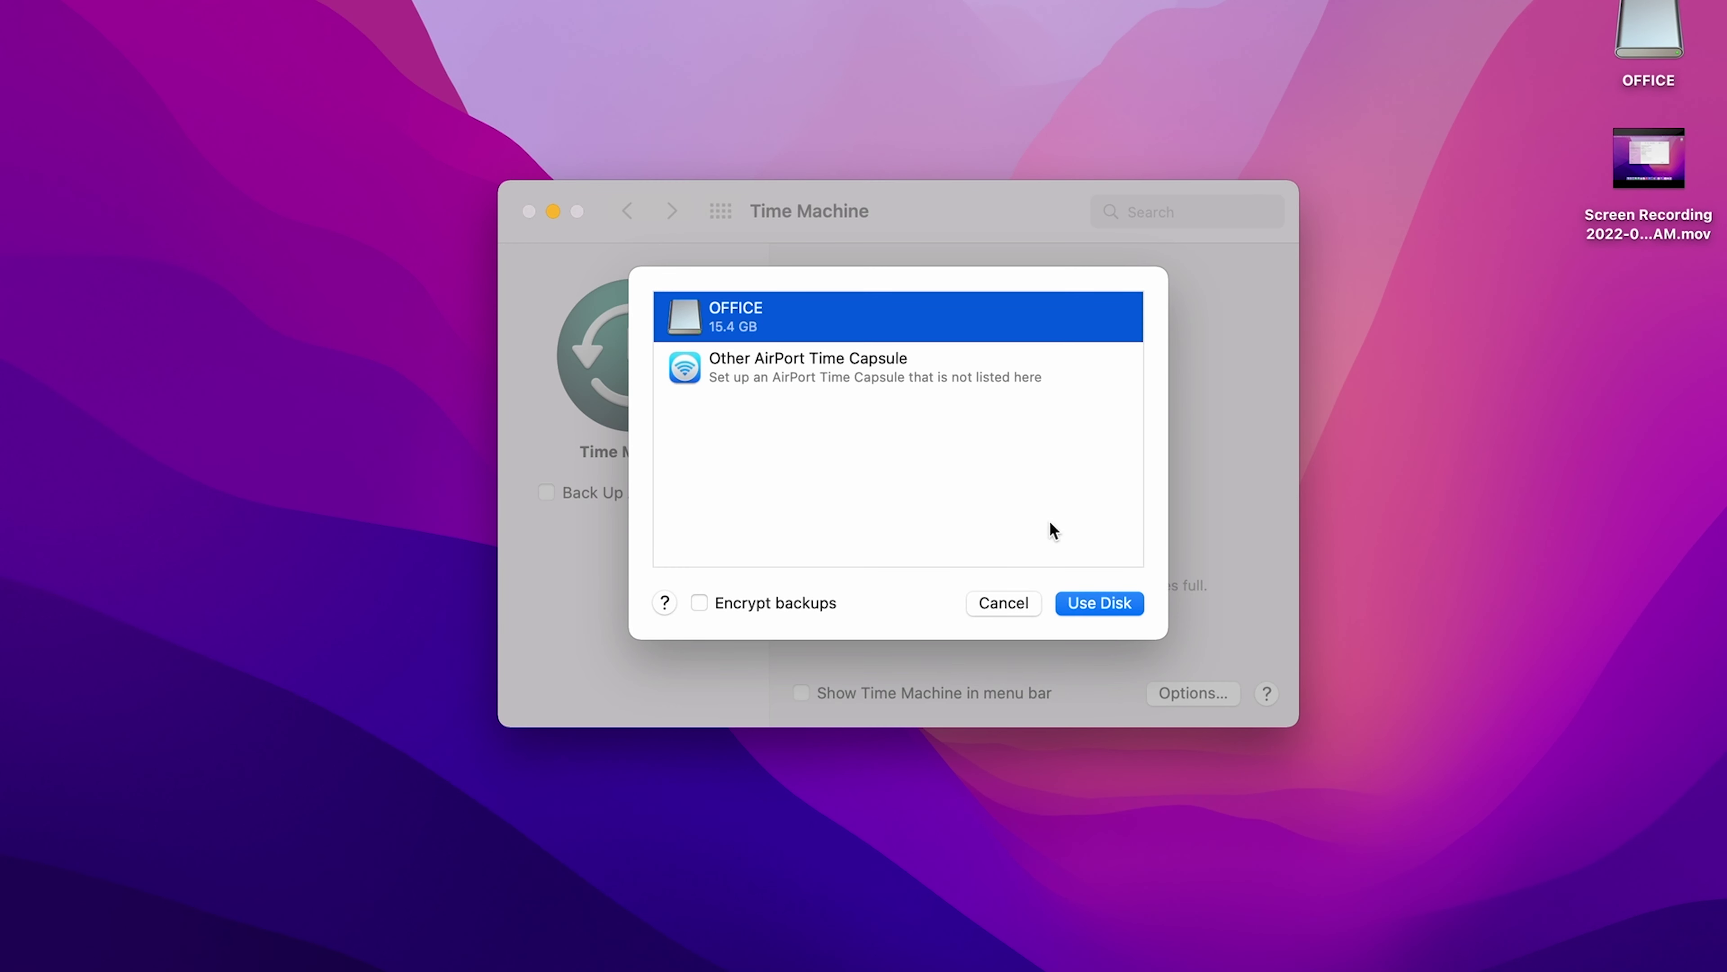
pyautogui.click(1121, 609)
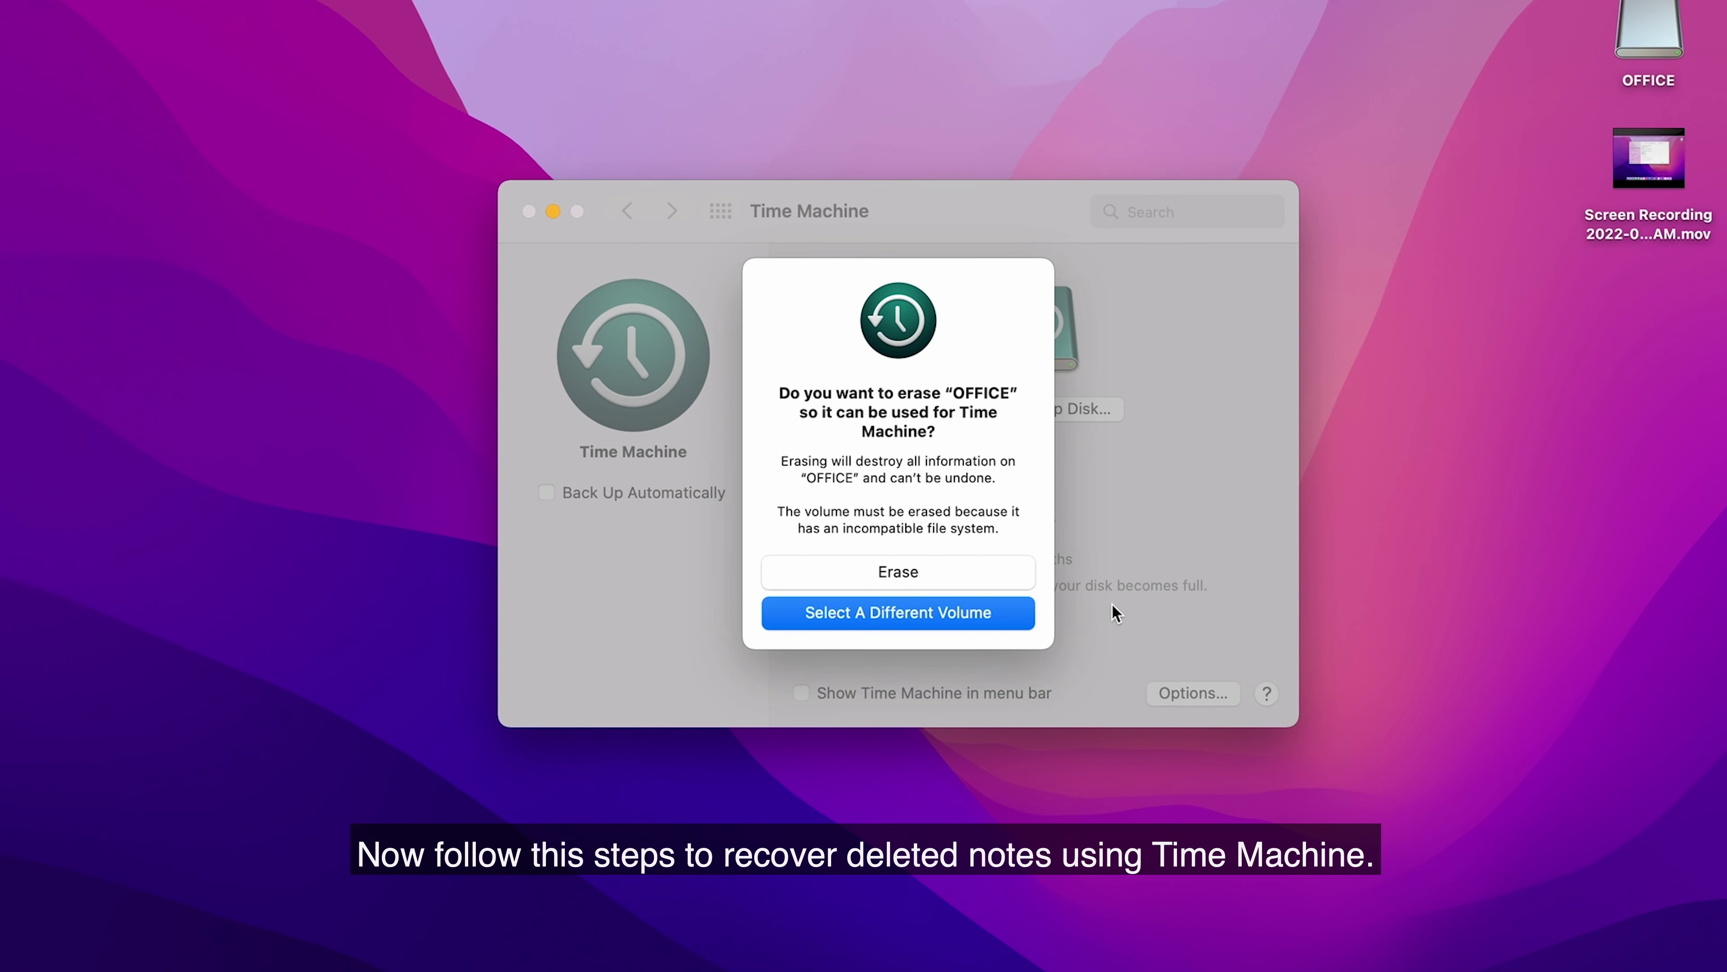
pyautogui.click(932, 573)
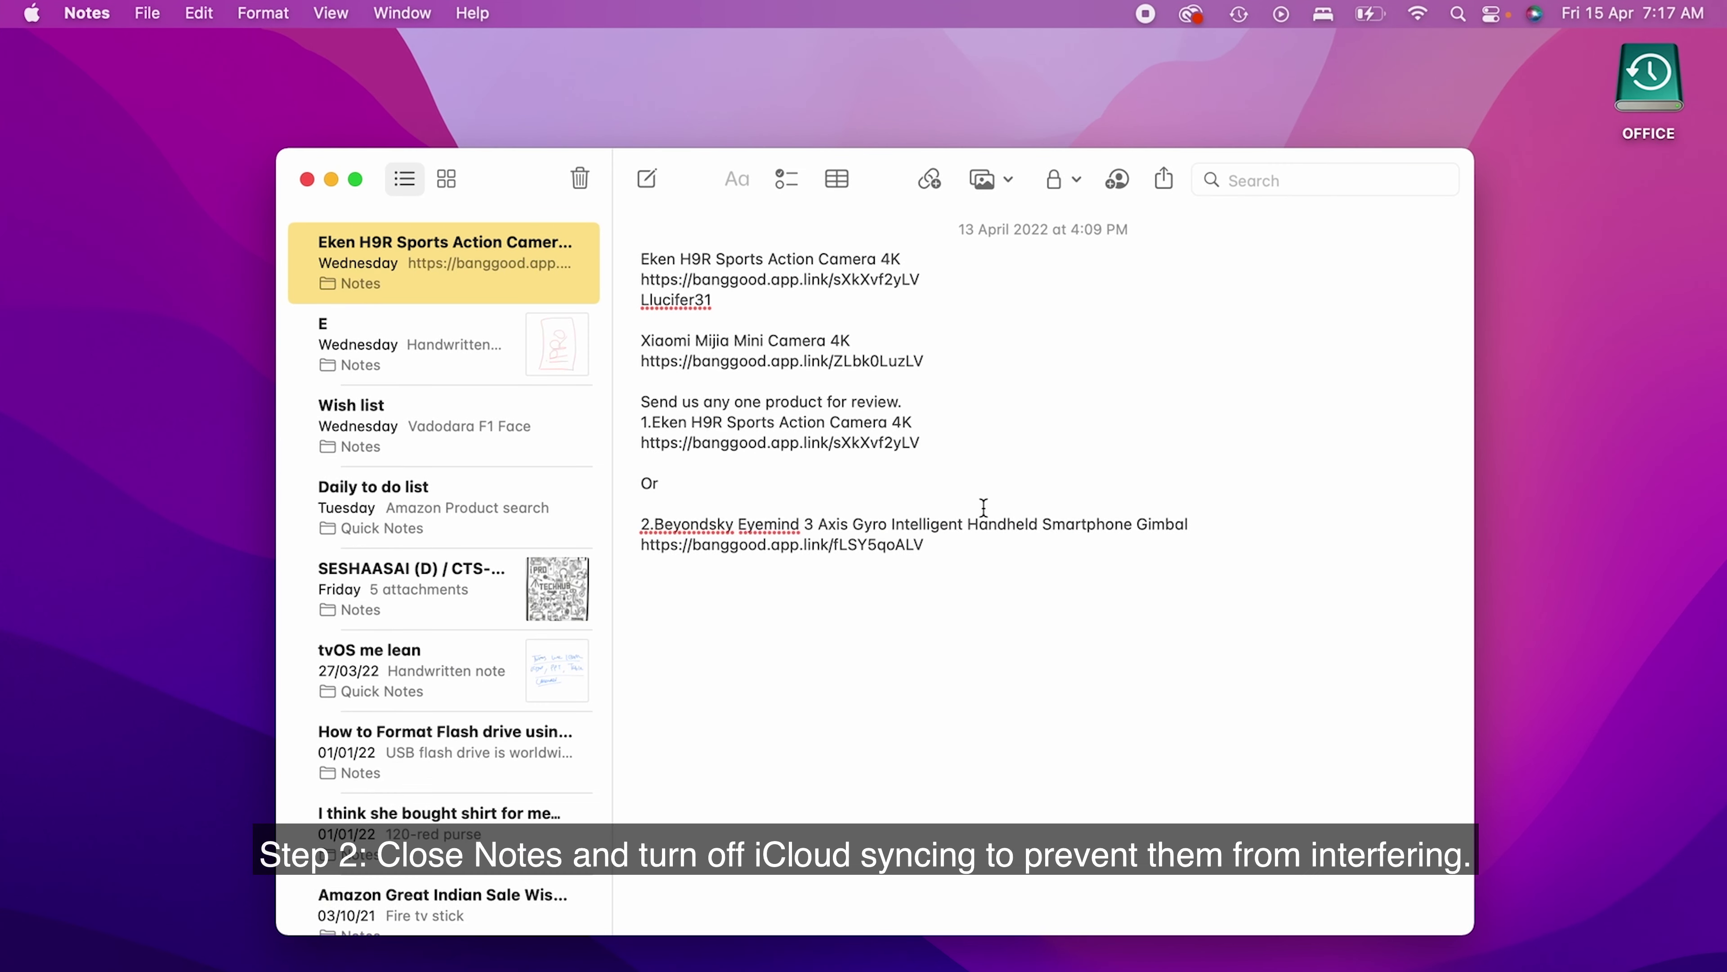
# Quit Notes from the menu bar
pyautogui.click(87, 13)
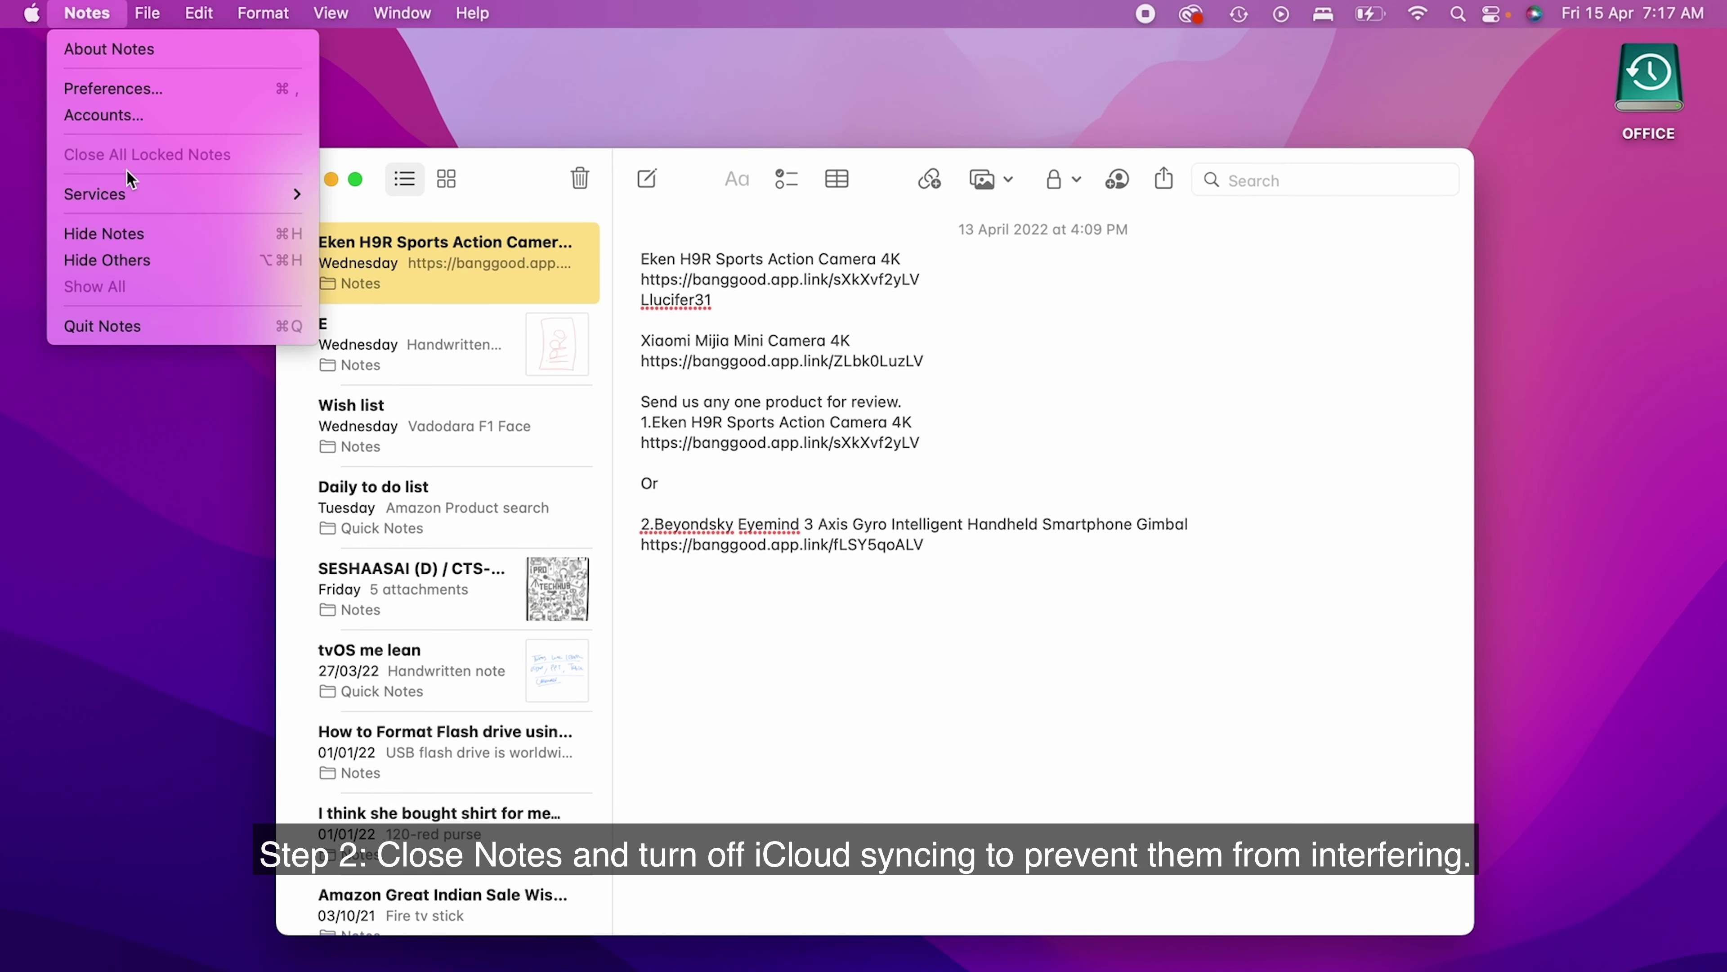
pyautogui.click(170, 331)
pyautogui.hotkey('ctrl', 'Right')
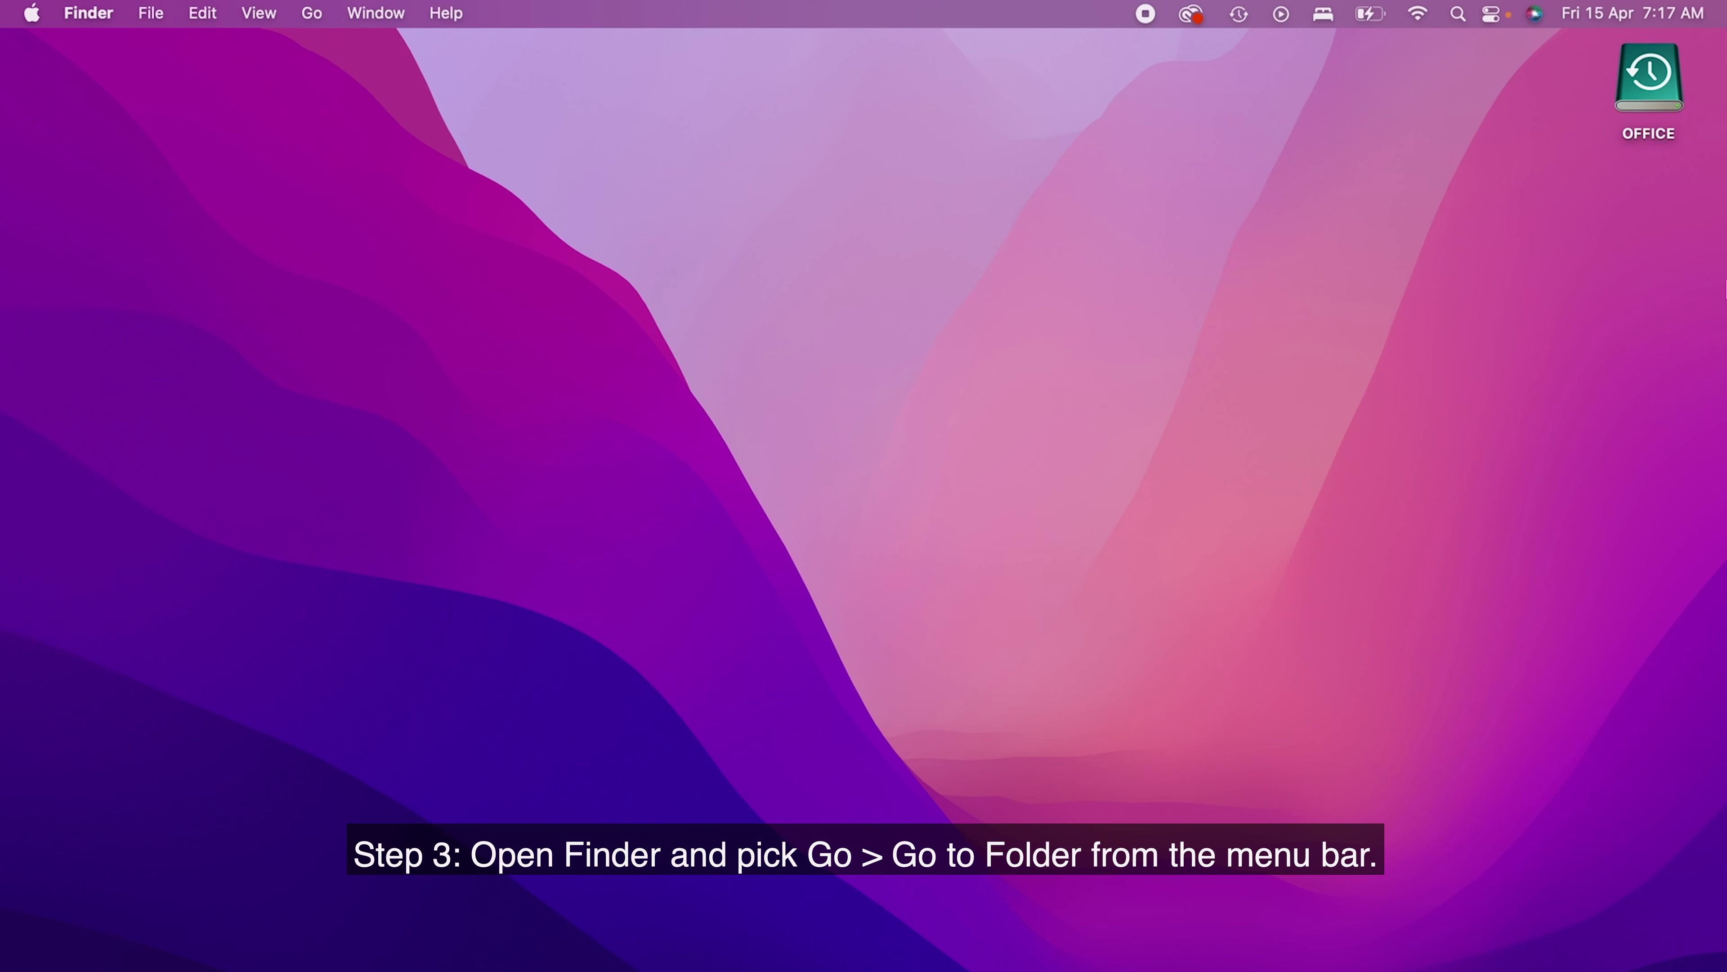
# Go to the ~/Library/Group Containers folder and select the group.com.apple.notes folder
pyautogui.click(310, 10)
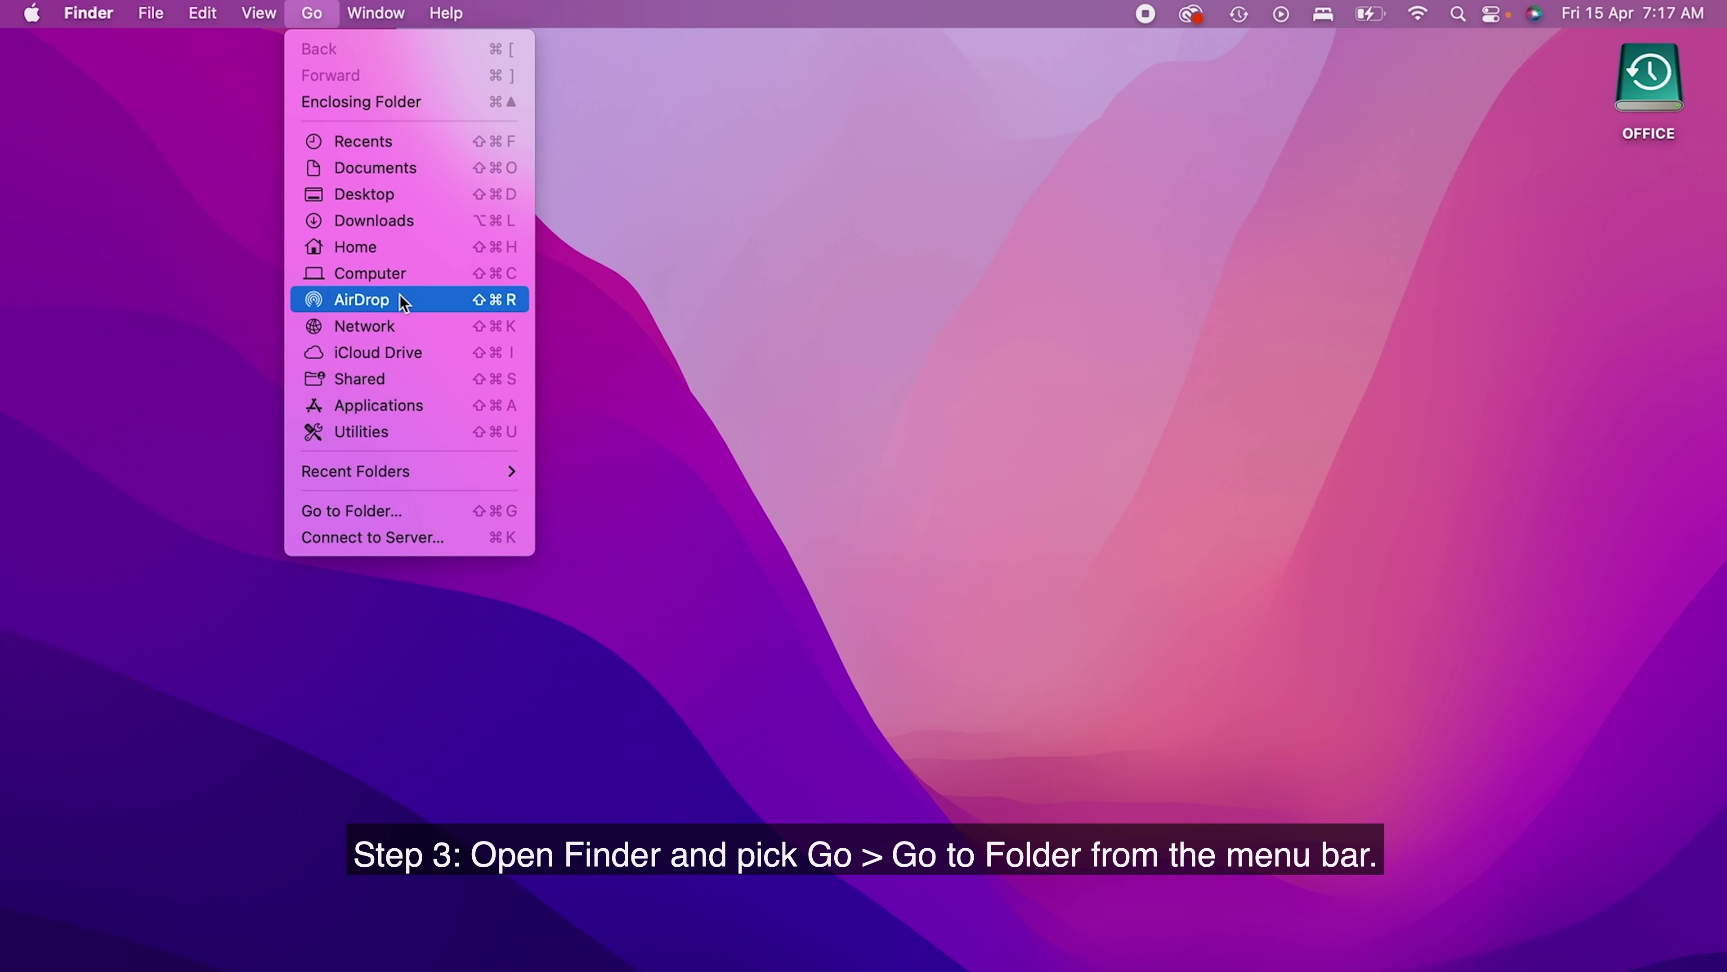
pyautogui.click(494, 529)
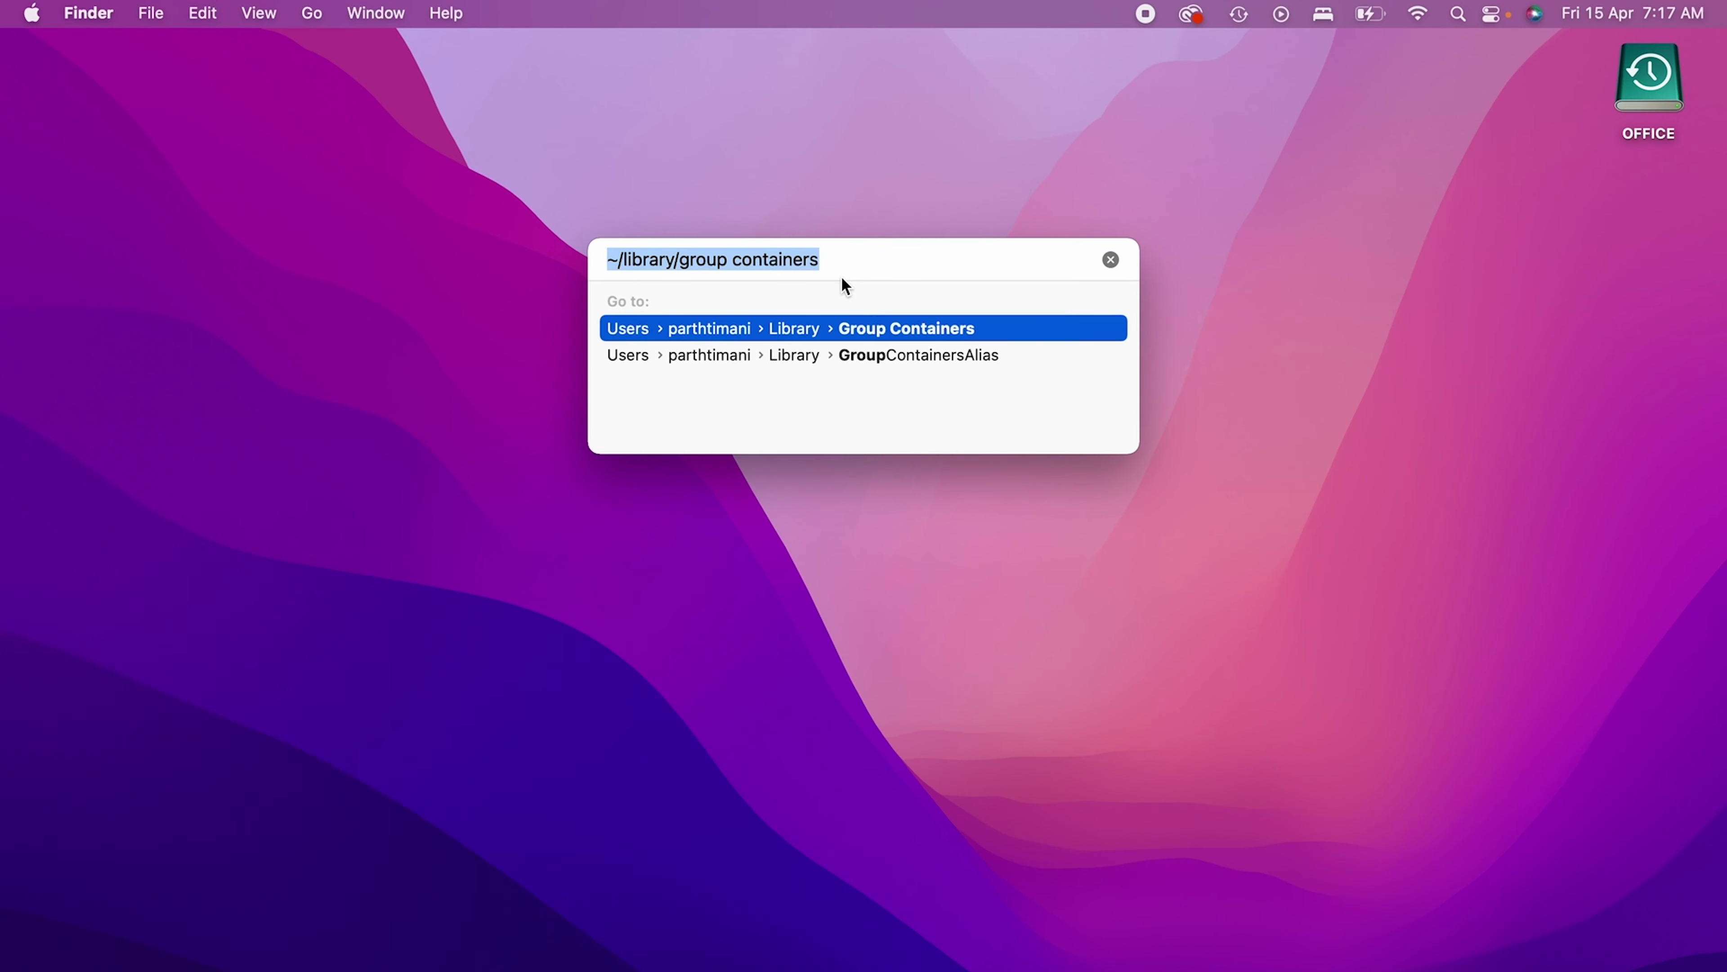
pyautogui.press('Return')
pyautogui.scroll(-5, 1361, 455)
pyautogui.scroll(-5, 1360, 455)
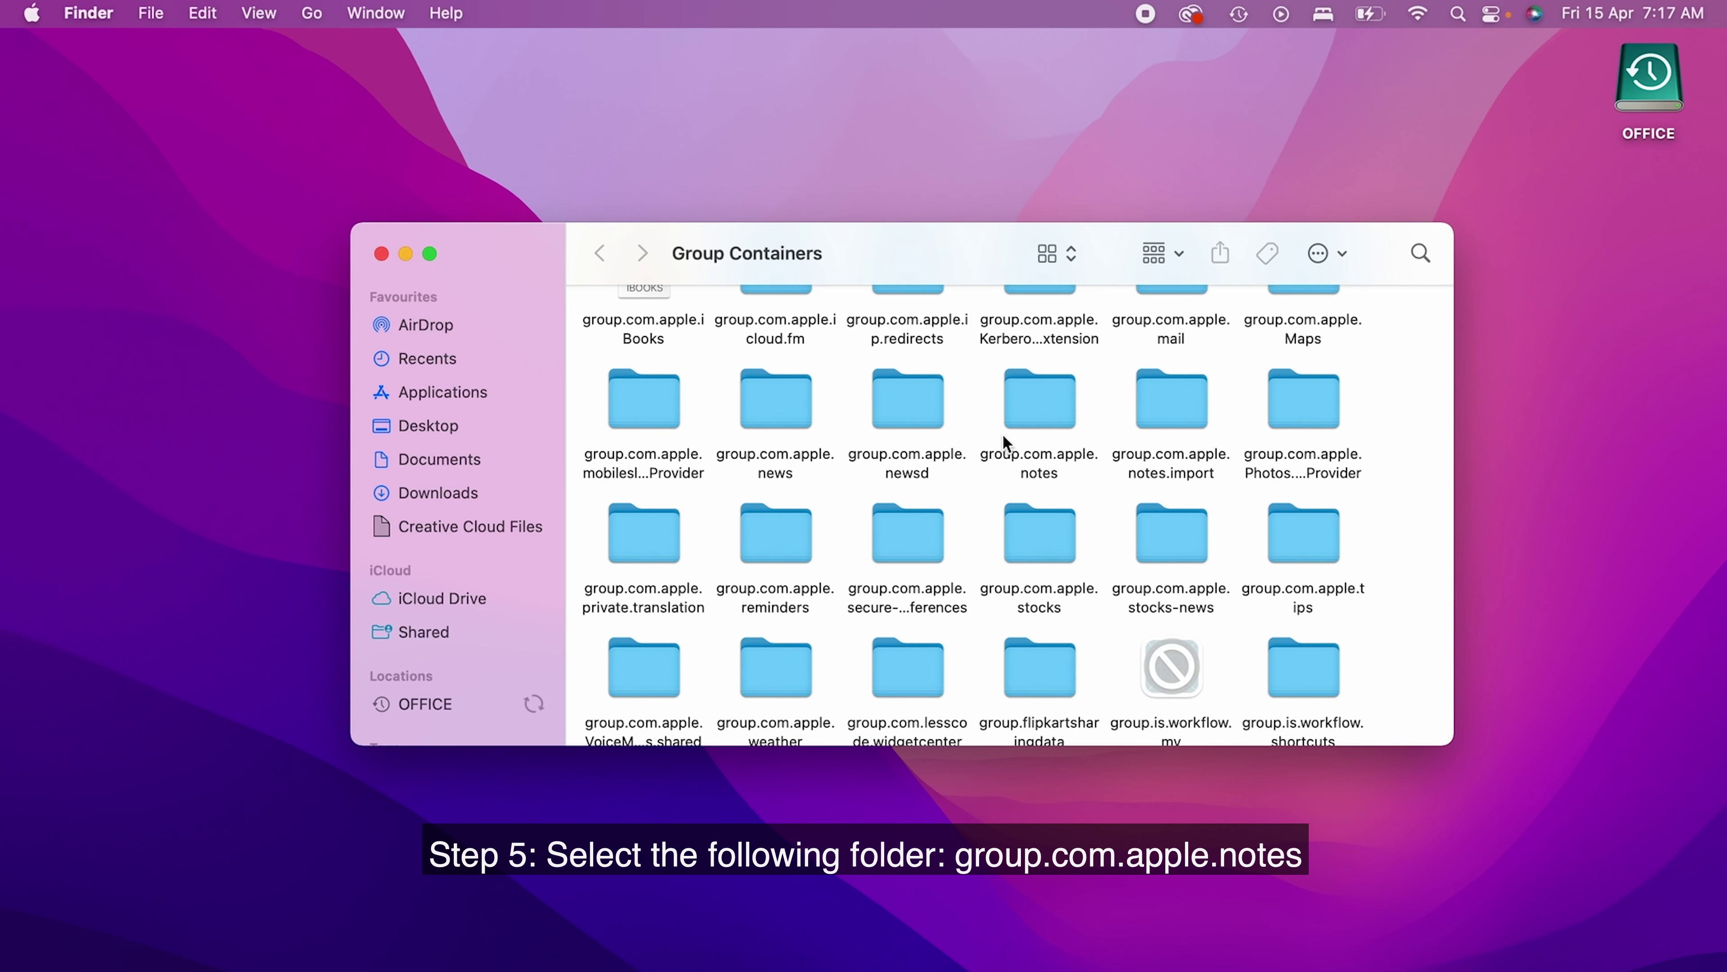
pyautogui.click(1057, 407)
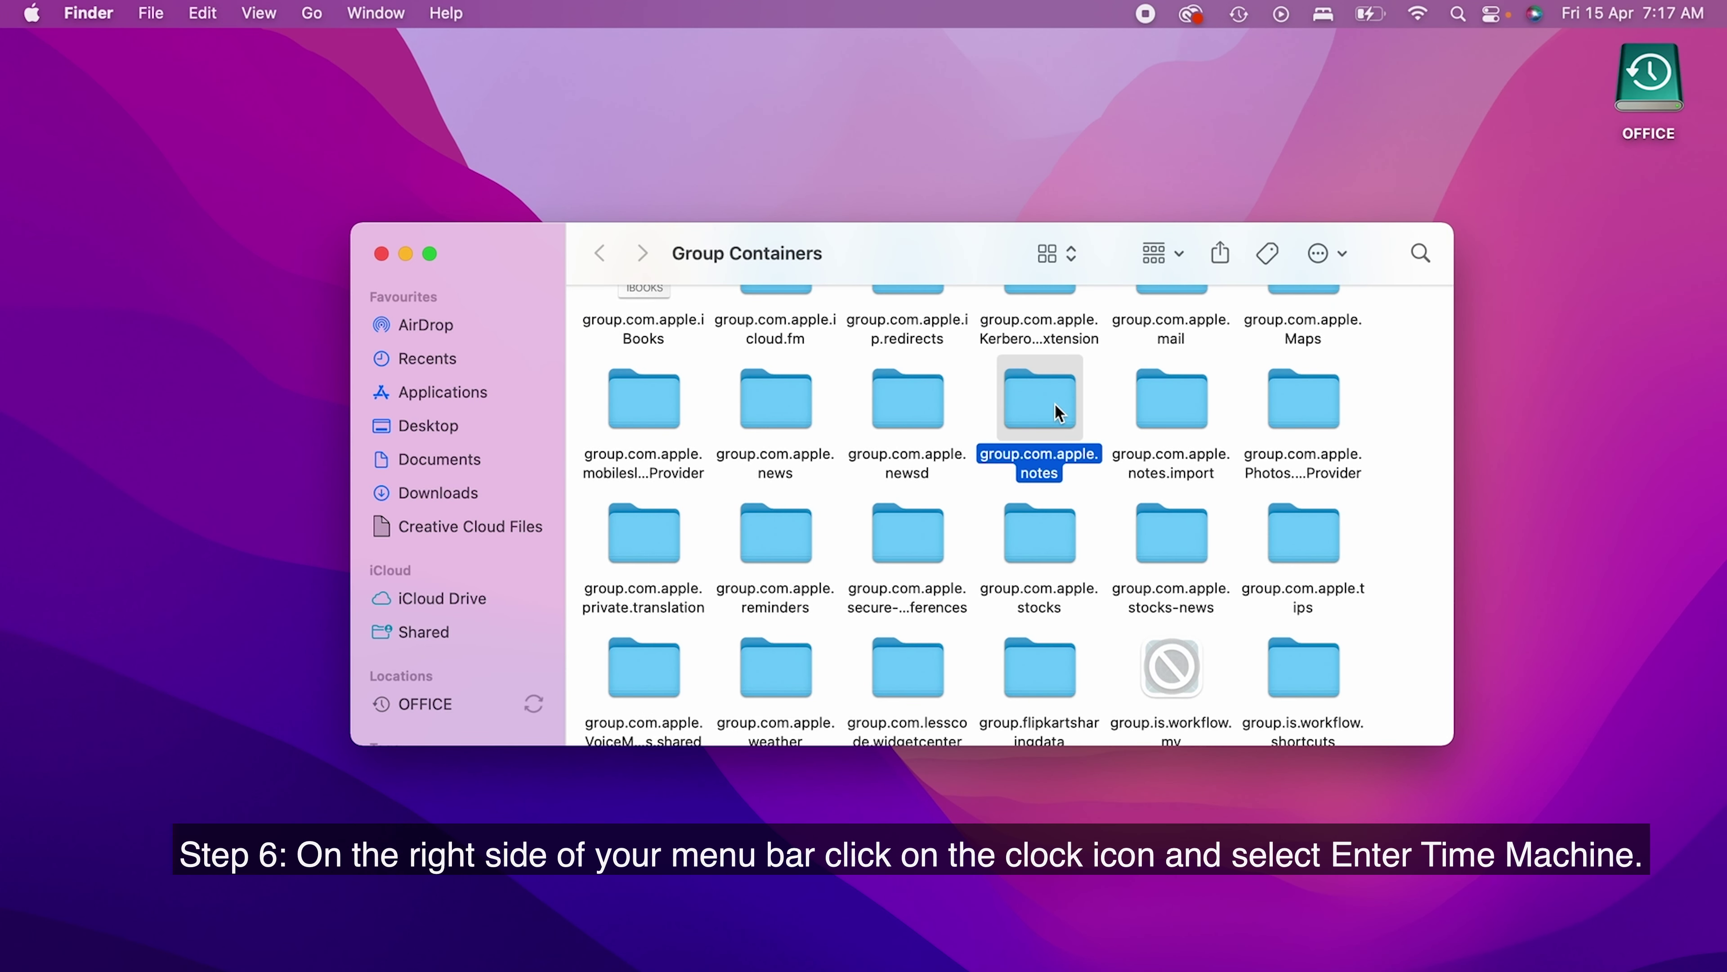
pyautogui.click(1238, 14)
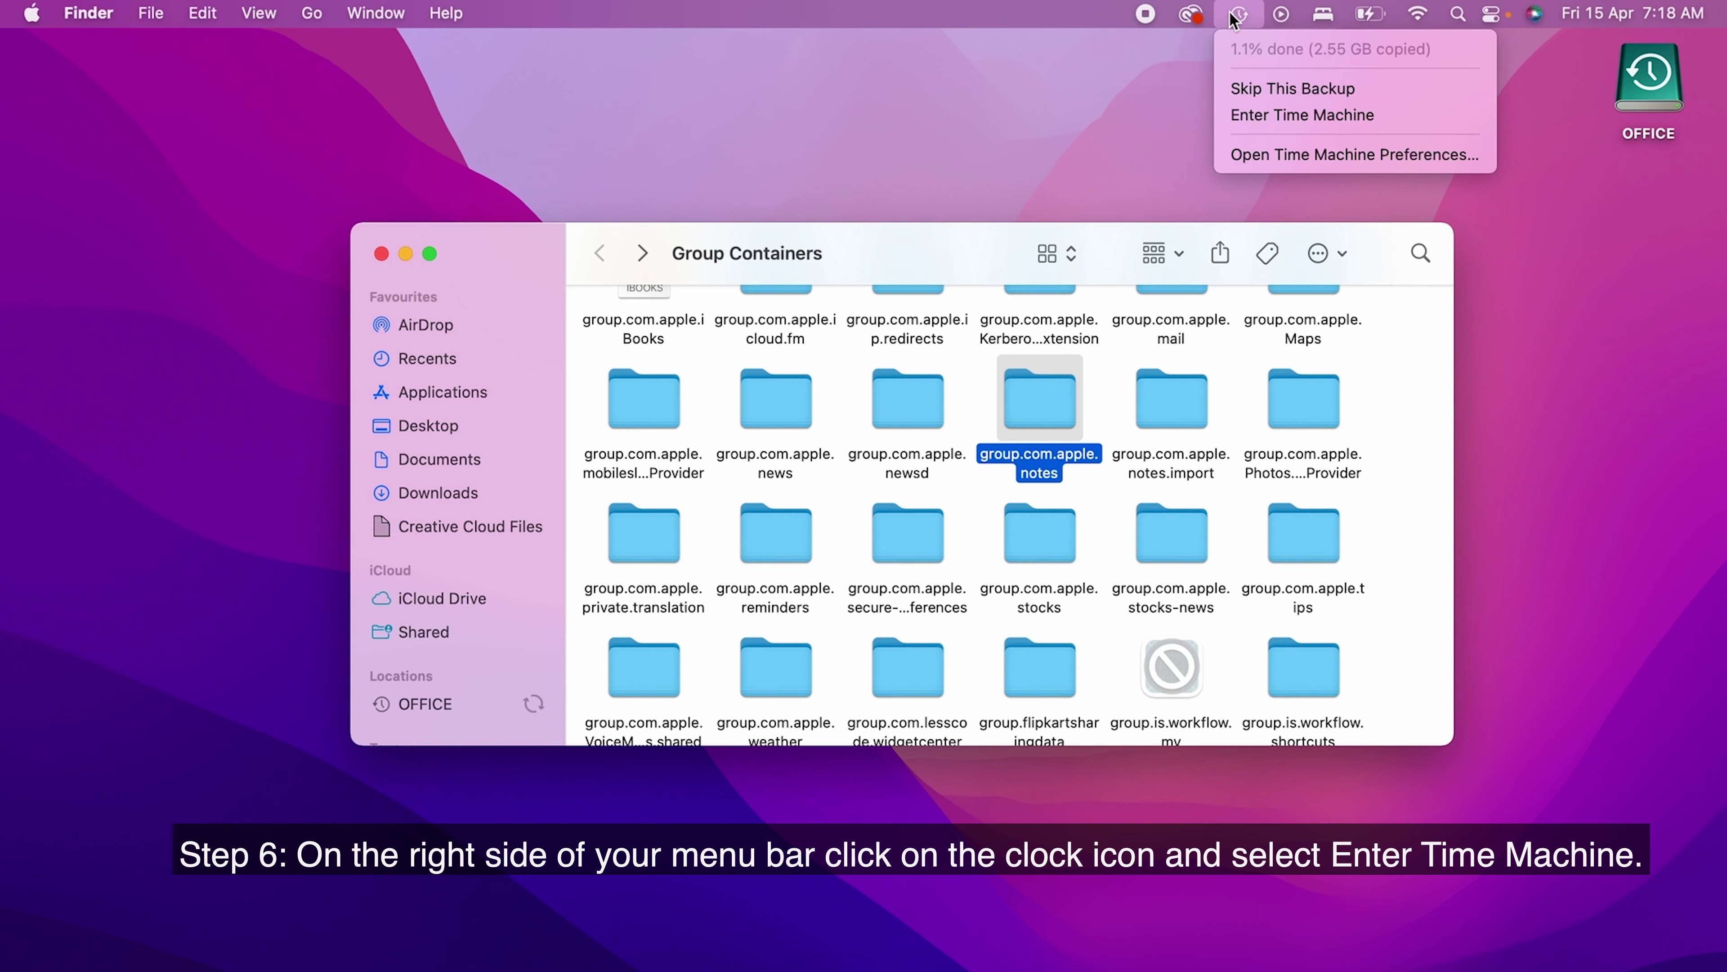
# Restore group.com.apple.notes from the Today, 7:14 AM Time Machine backup
pyautogui.click(1347, 116)
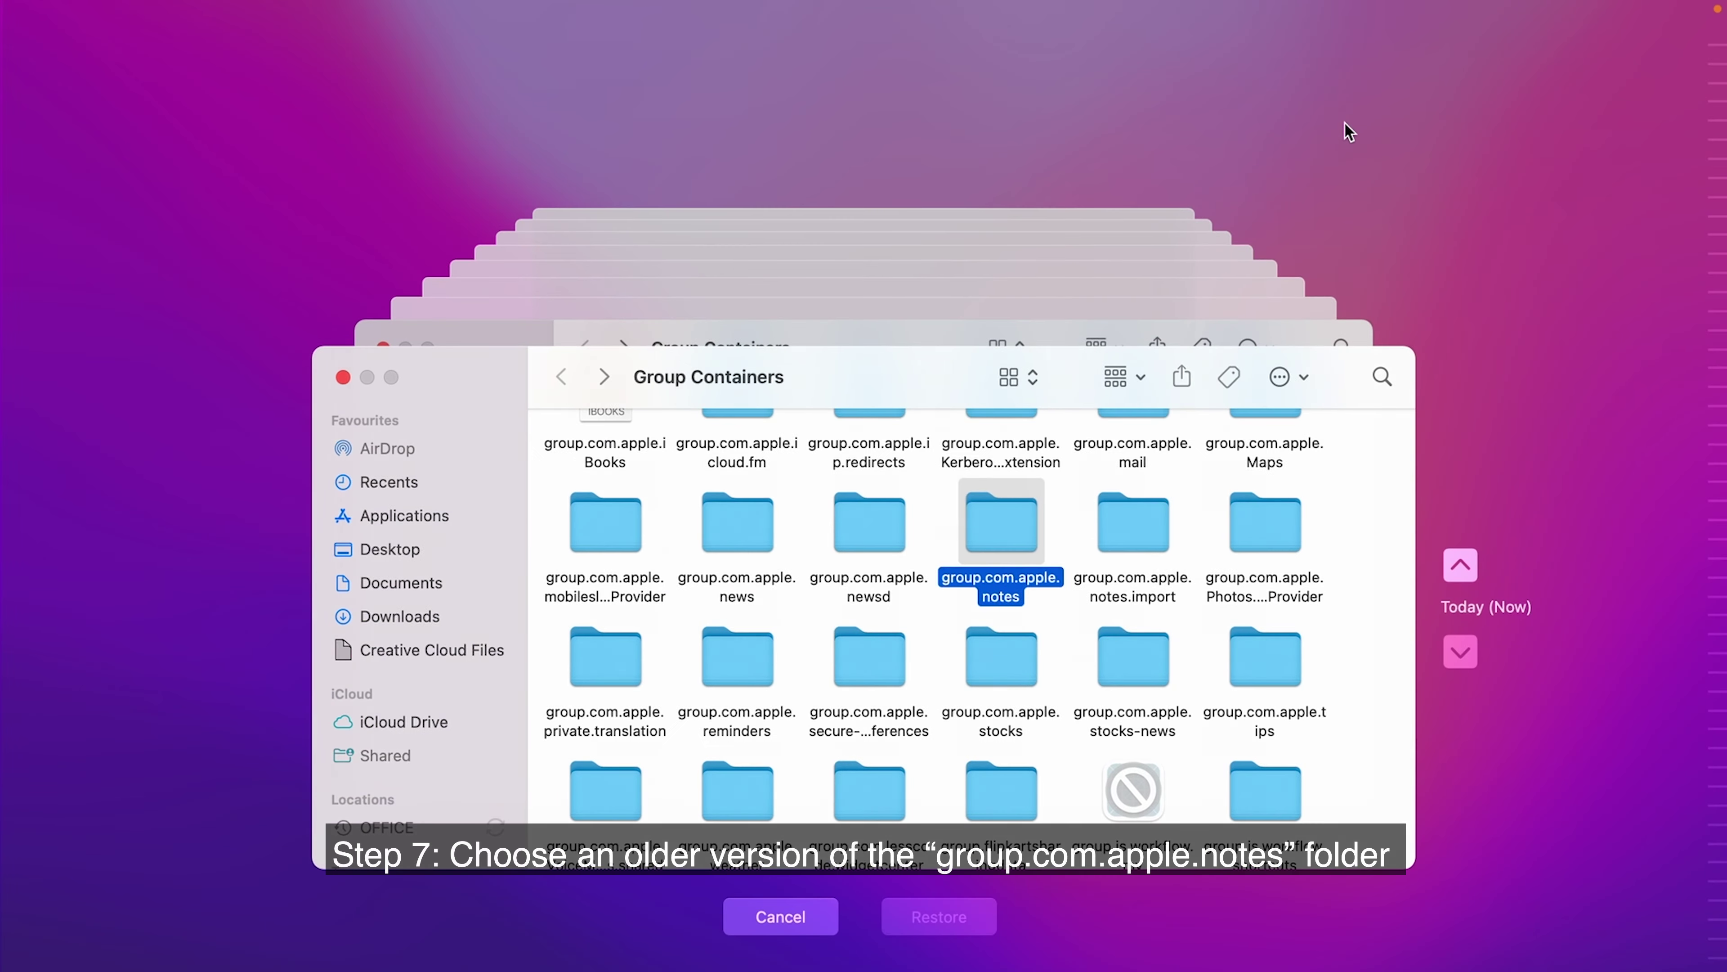
pyautogui.click(1462, 566)
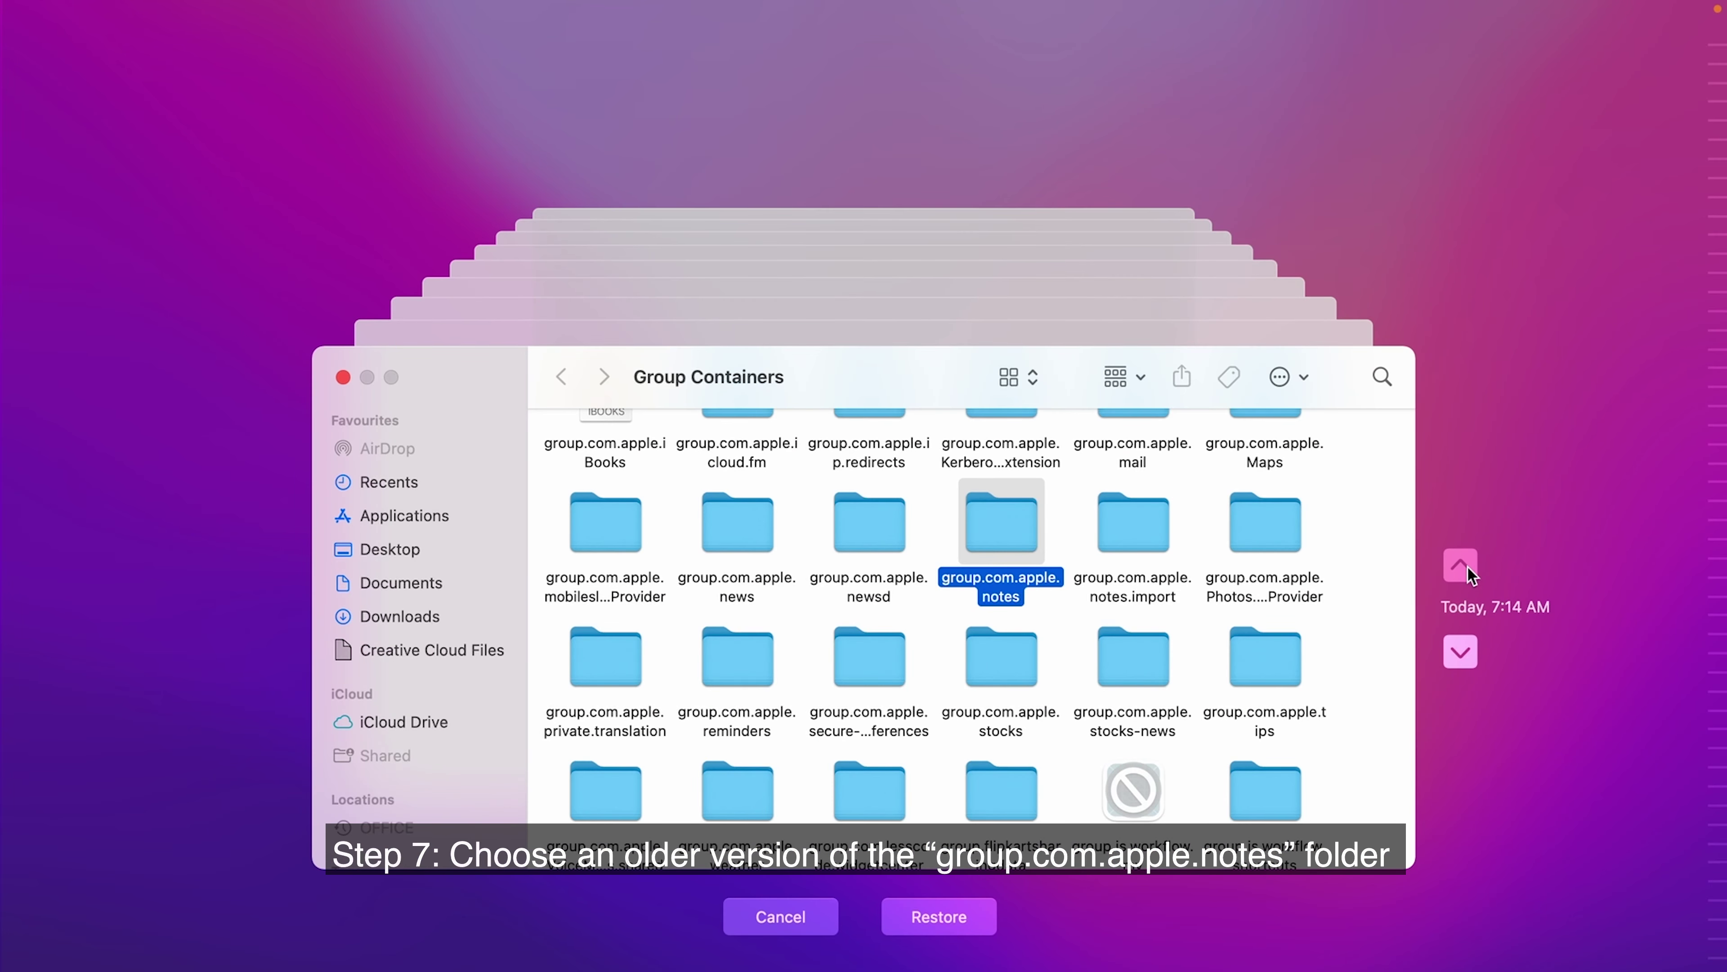
pyautogui.click(1465, 648)
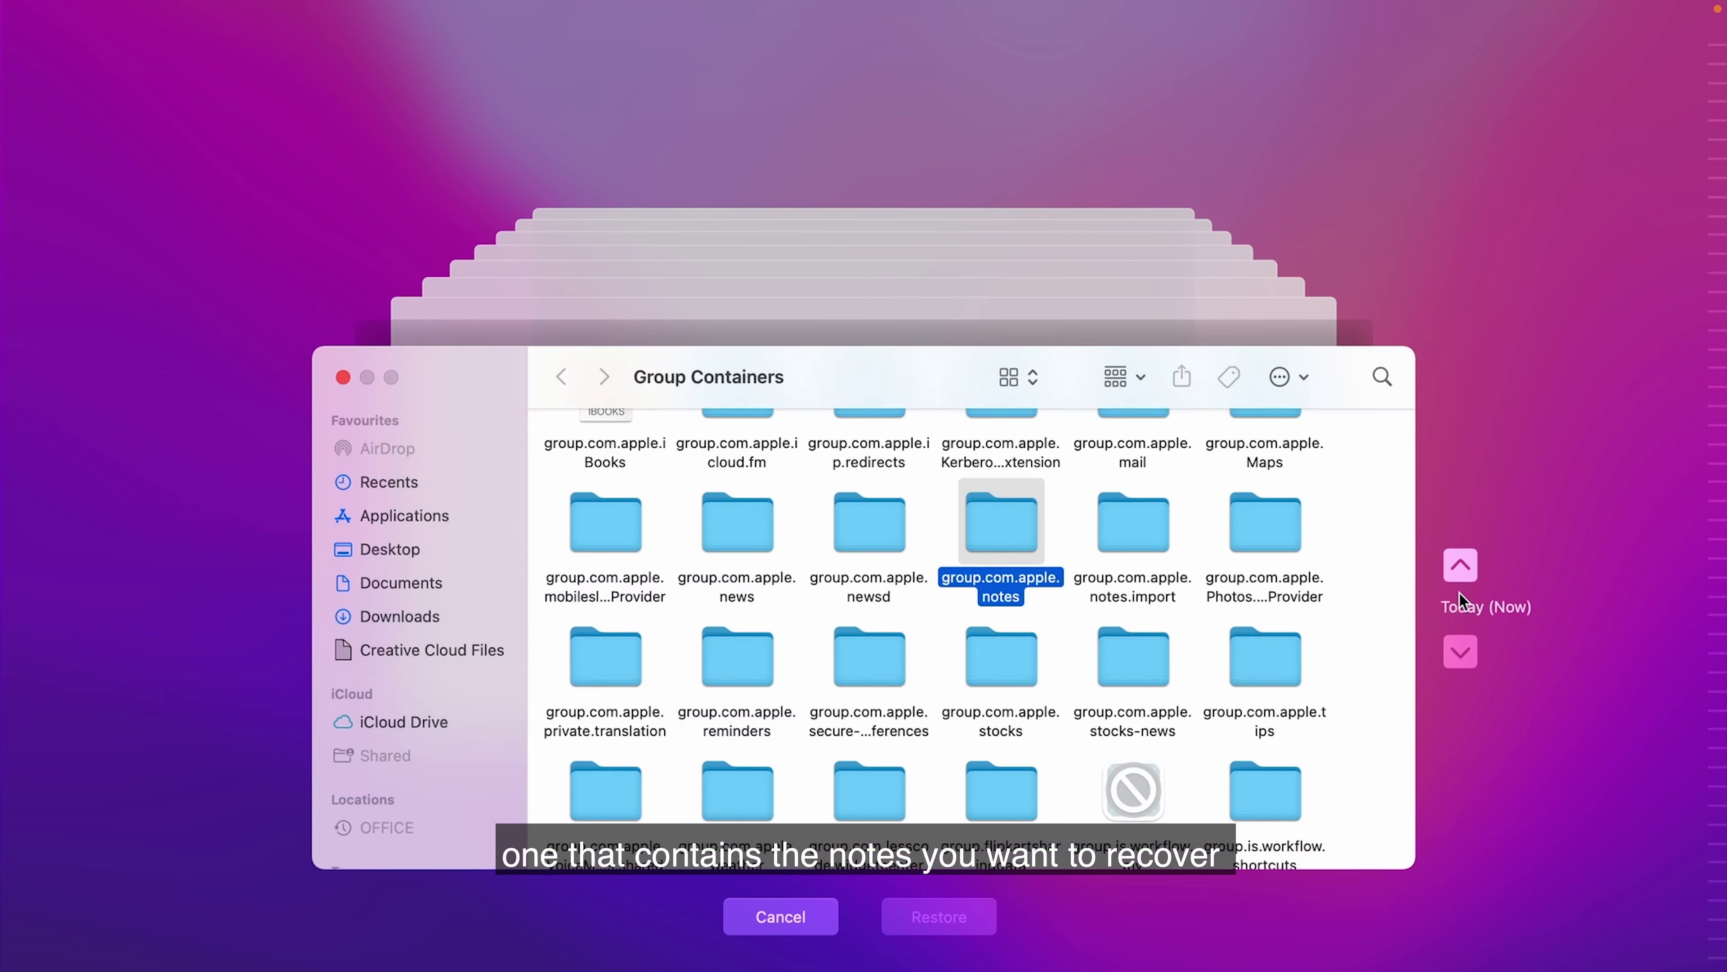
pyautogui.click(1460, 565)
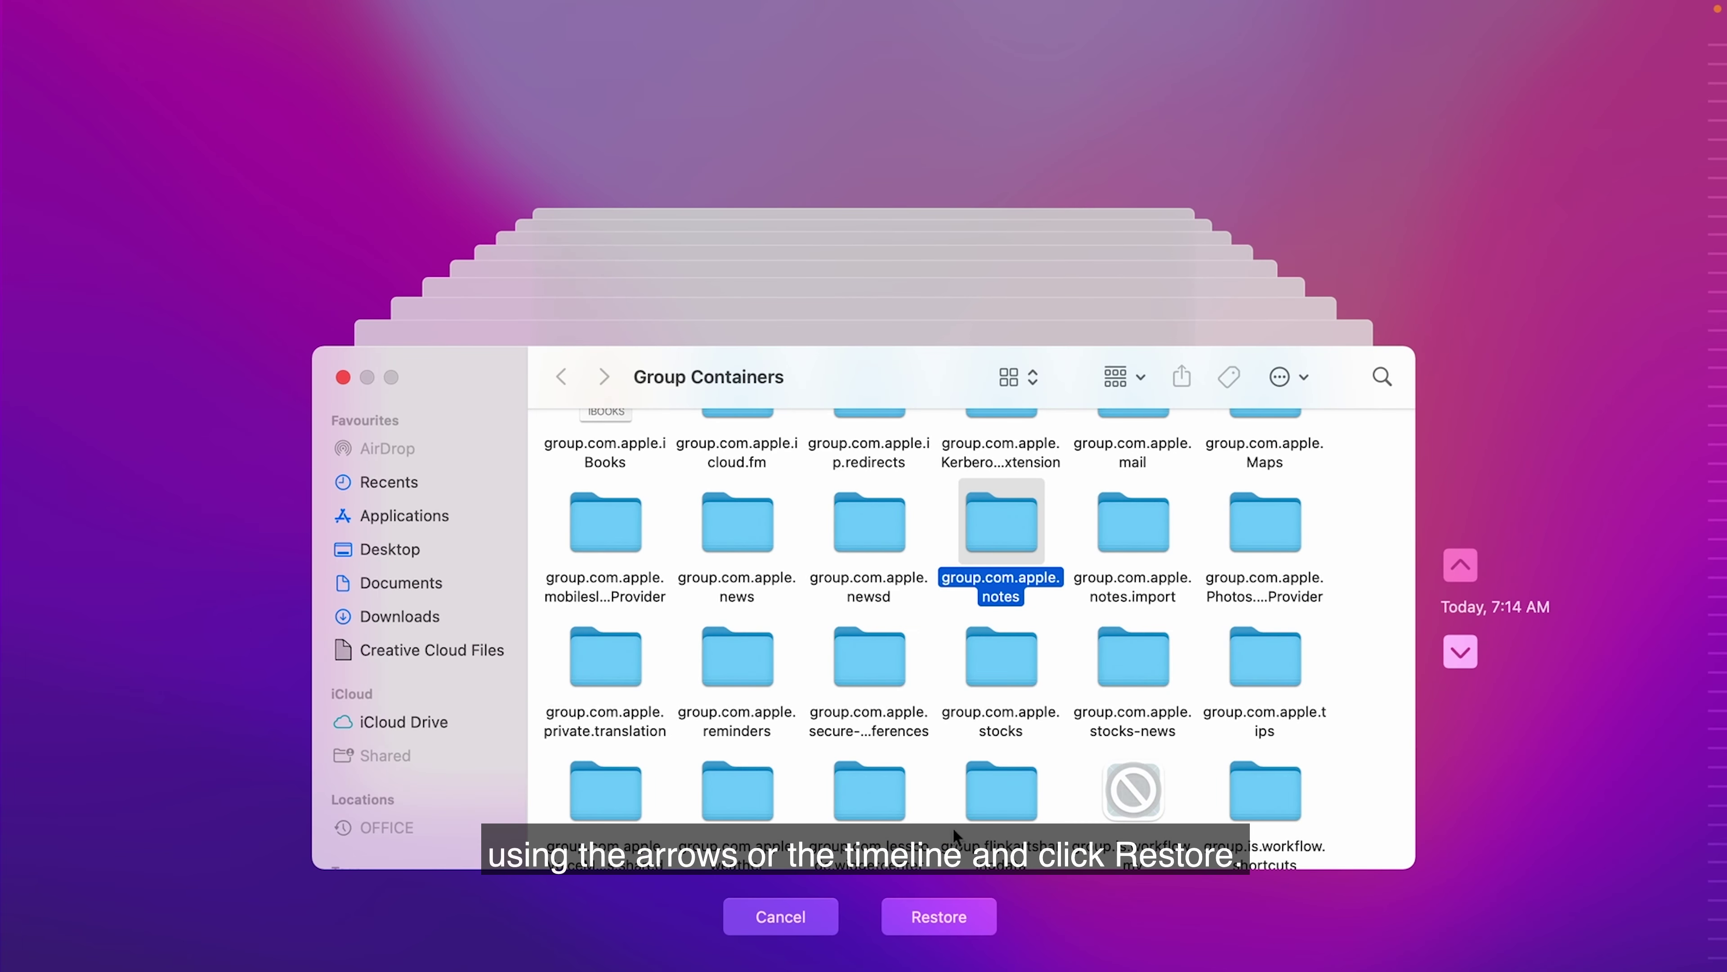
pyautogui.click(930, 916)
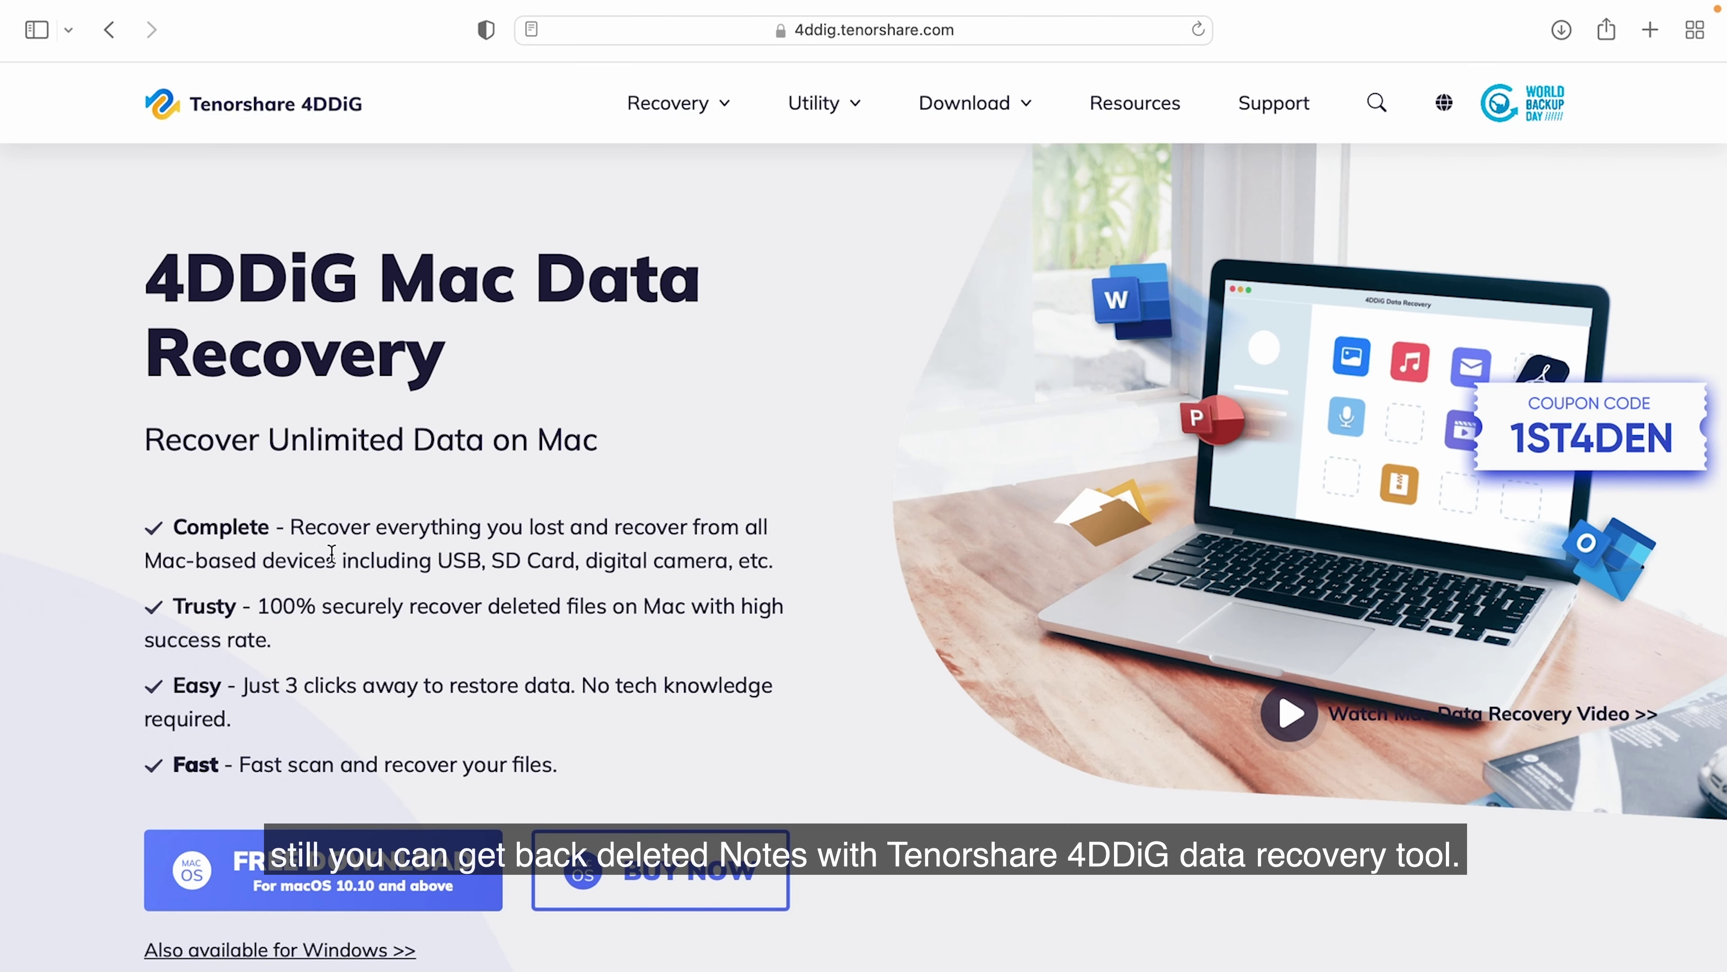
# Scroll down through the 4DDiG Mac Data Recovery product page on 4ddig.tenorshare.com
pyautogui.scroll(-6, 852, 797)
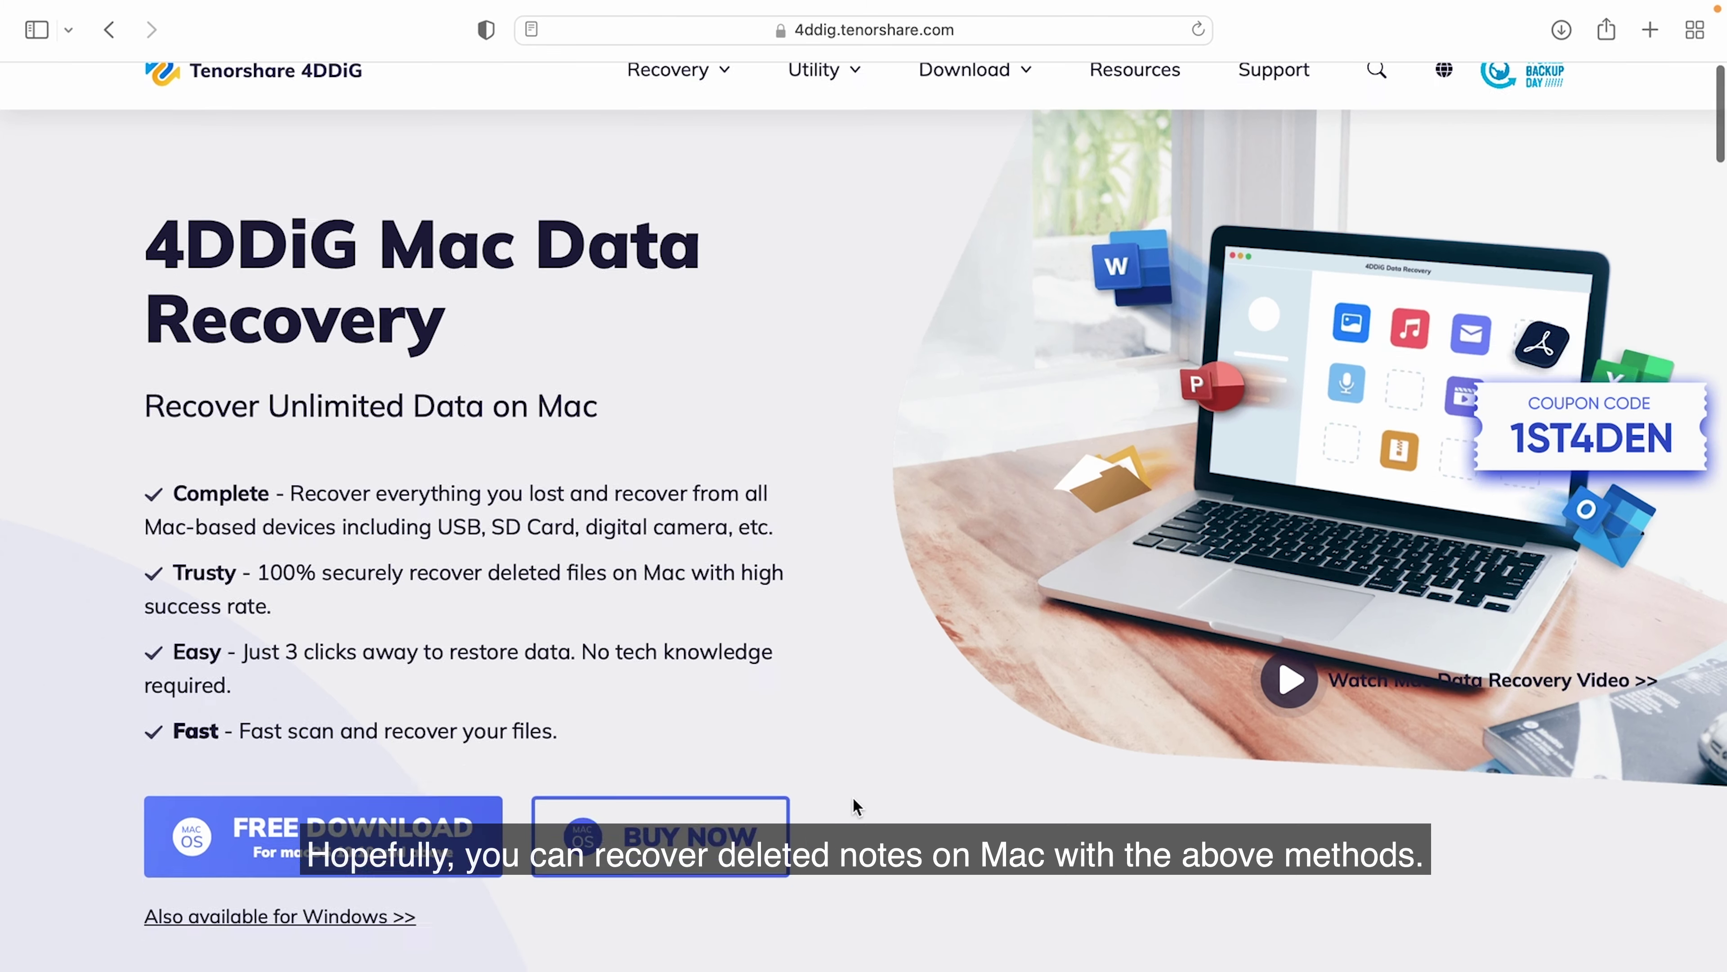
pyautogui.scroll(-13, 853, 799)
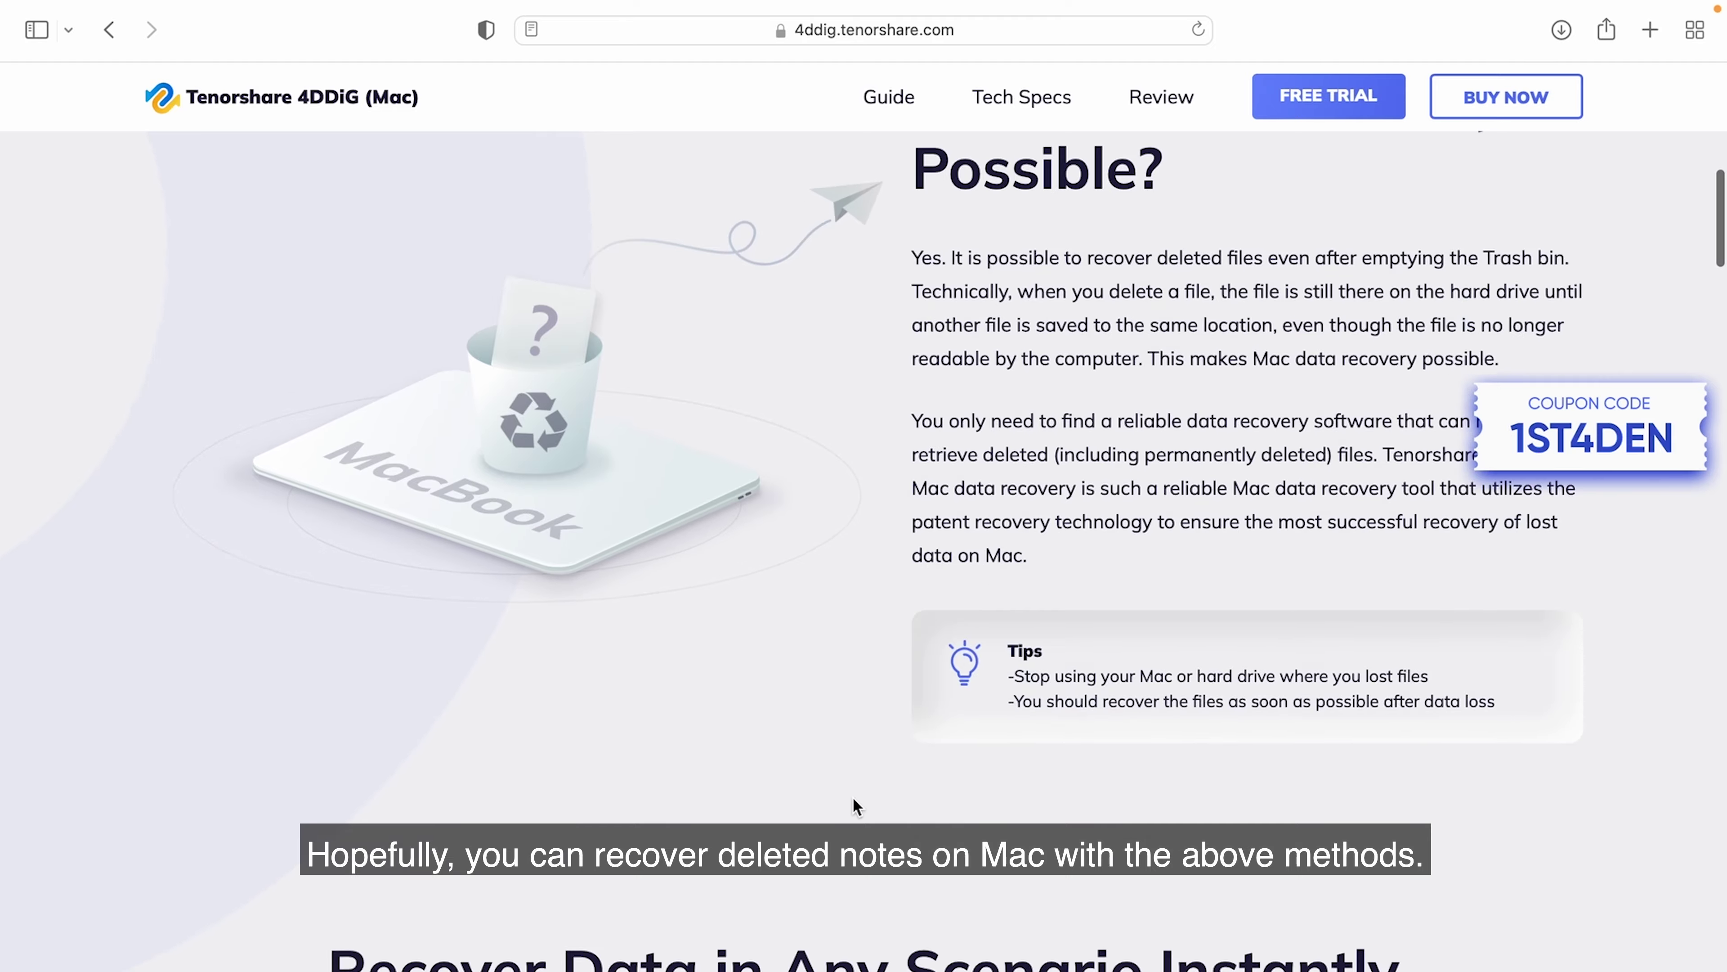
pyautogui.scroll(-7, 853, 797)
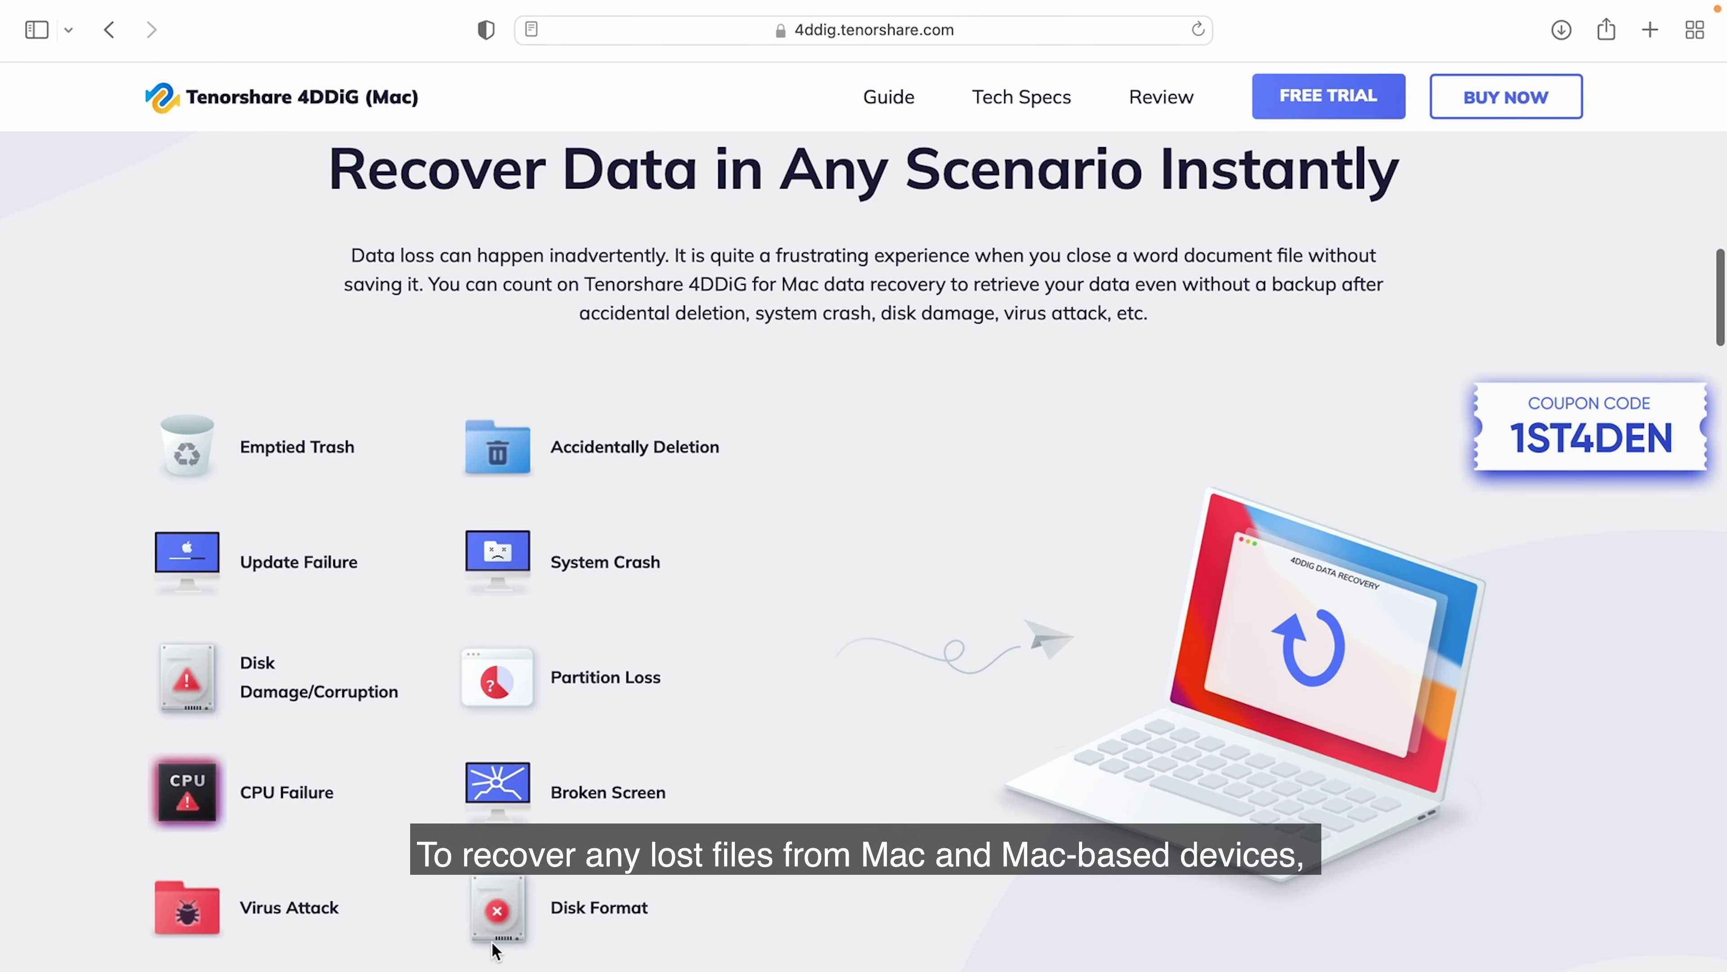
pyautogui.scroll(-10, 705, 867)
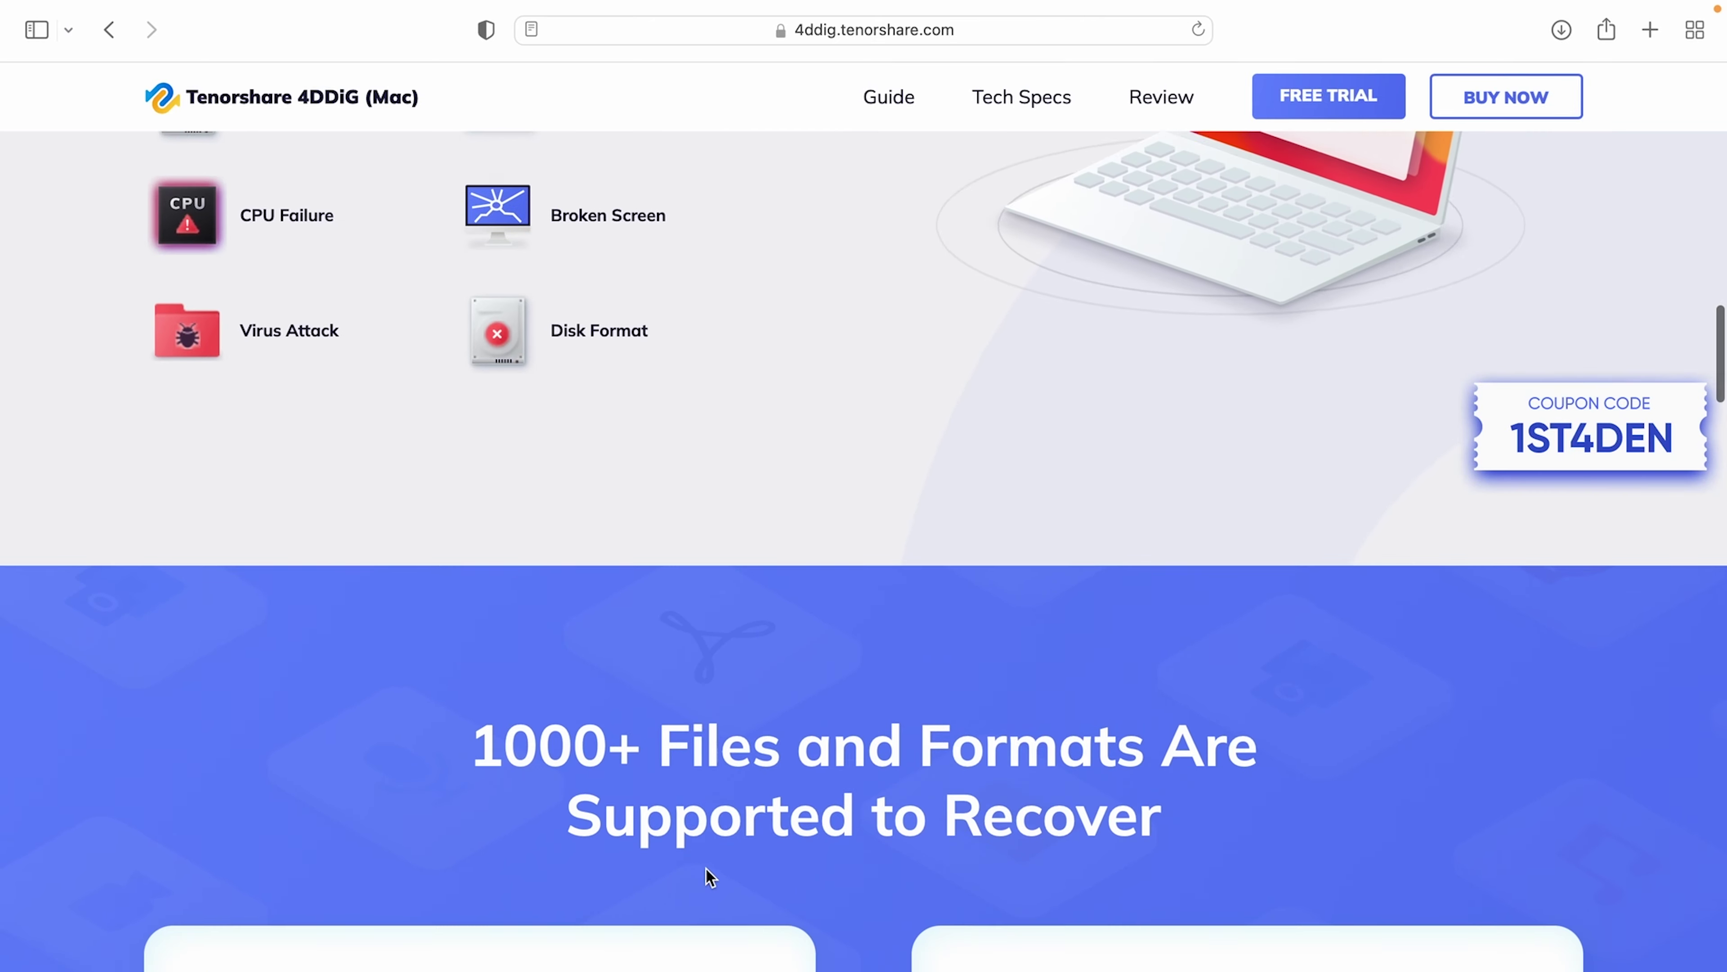
pyautogui.scroll(-3, 706, 867)
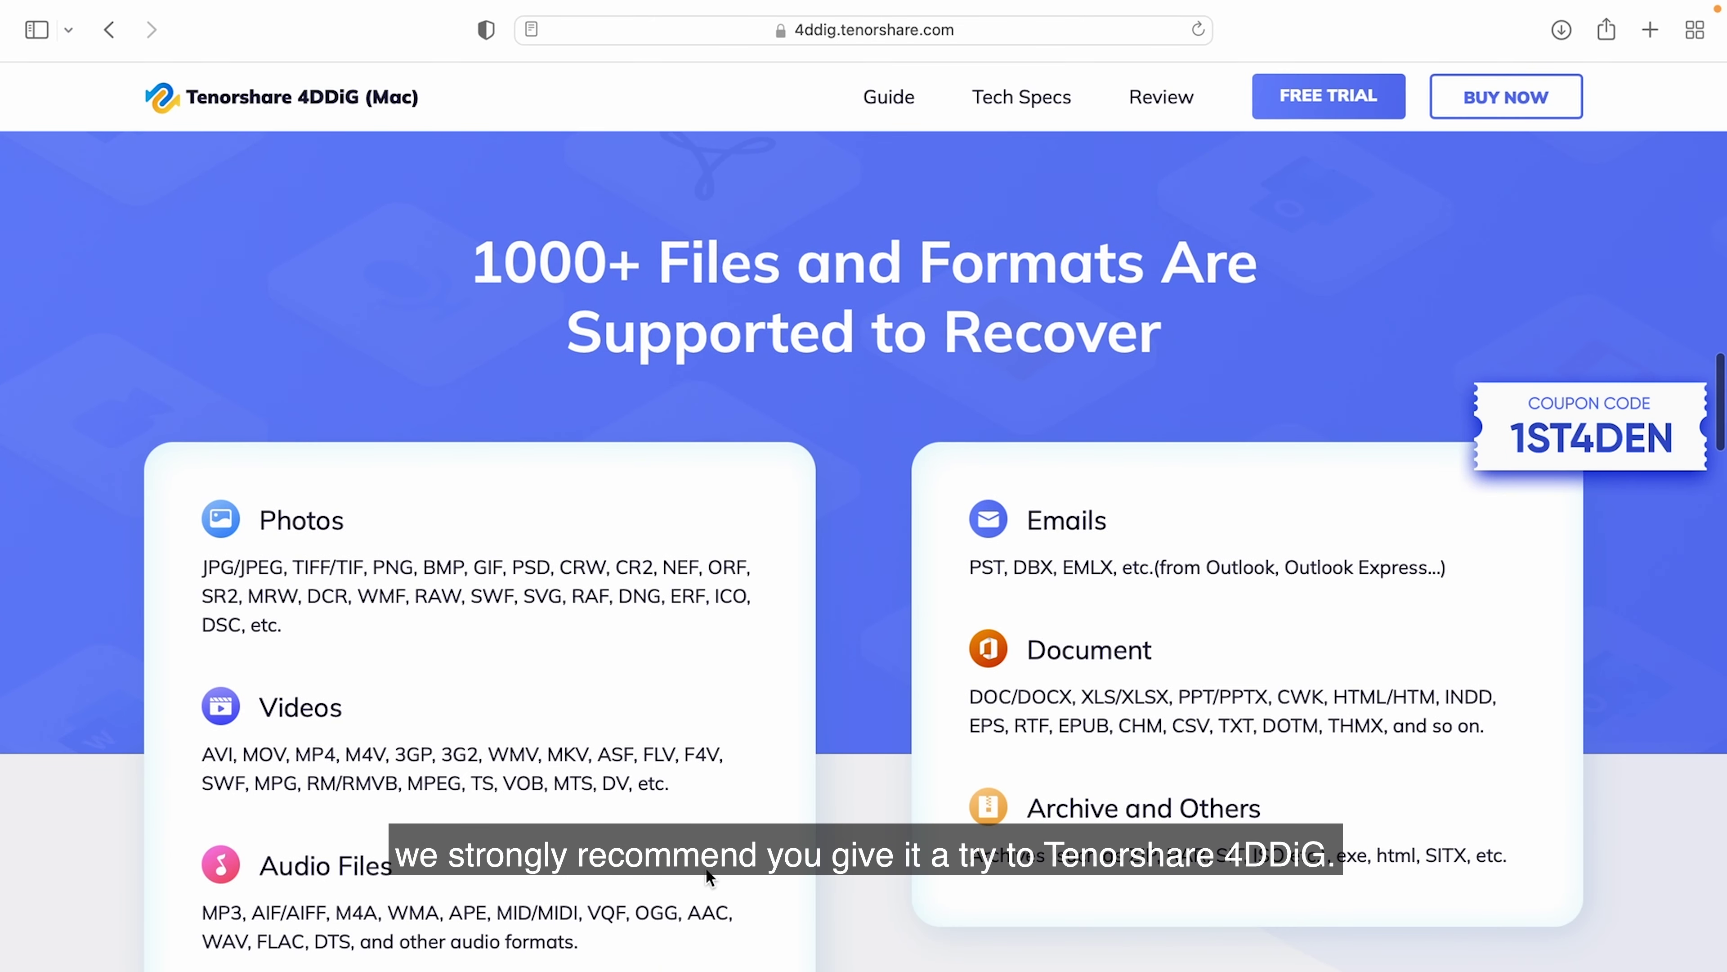
pyautogui.scroll(-1, 706, 867)
pyautogui.scroll(-10, 706, 867)
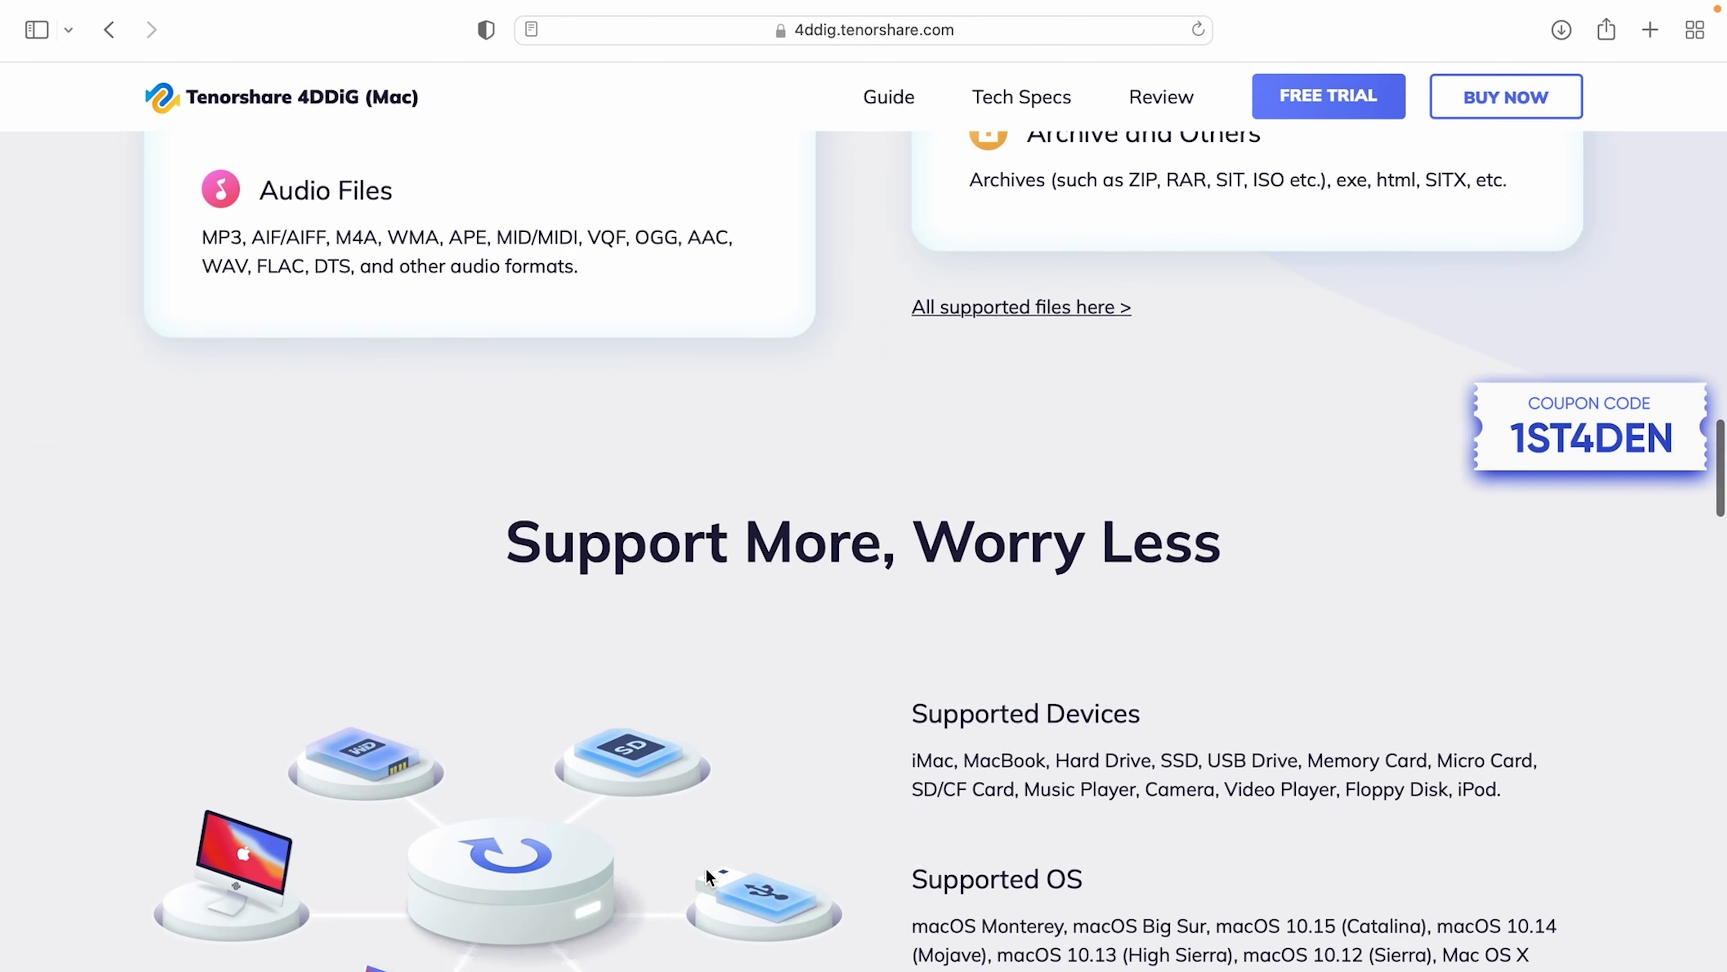
pyautogui.scroll(-13, 706, 868)
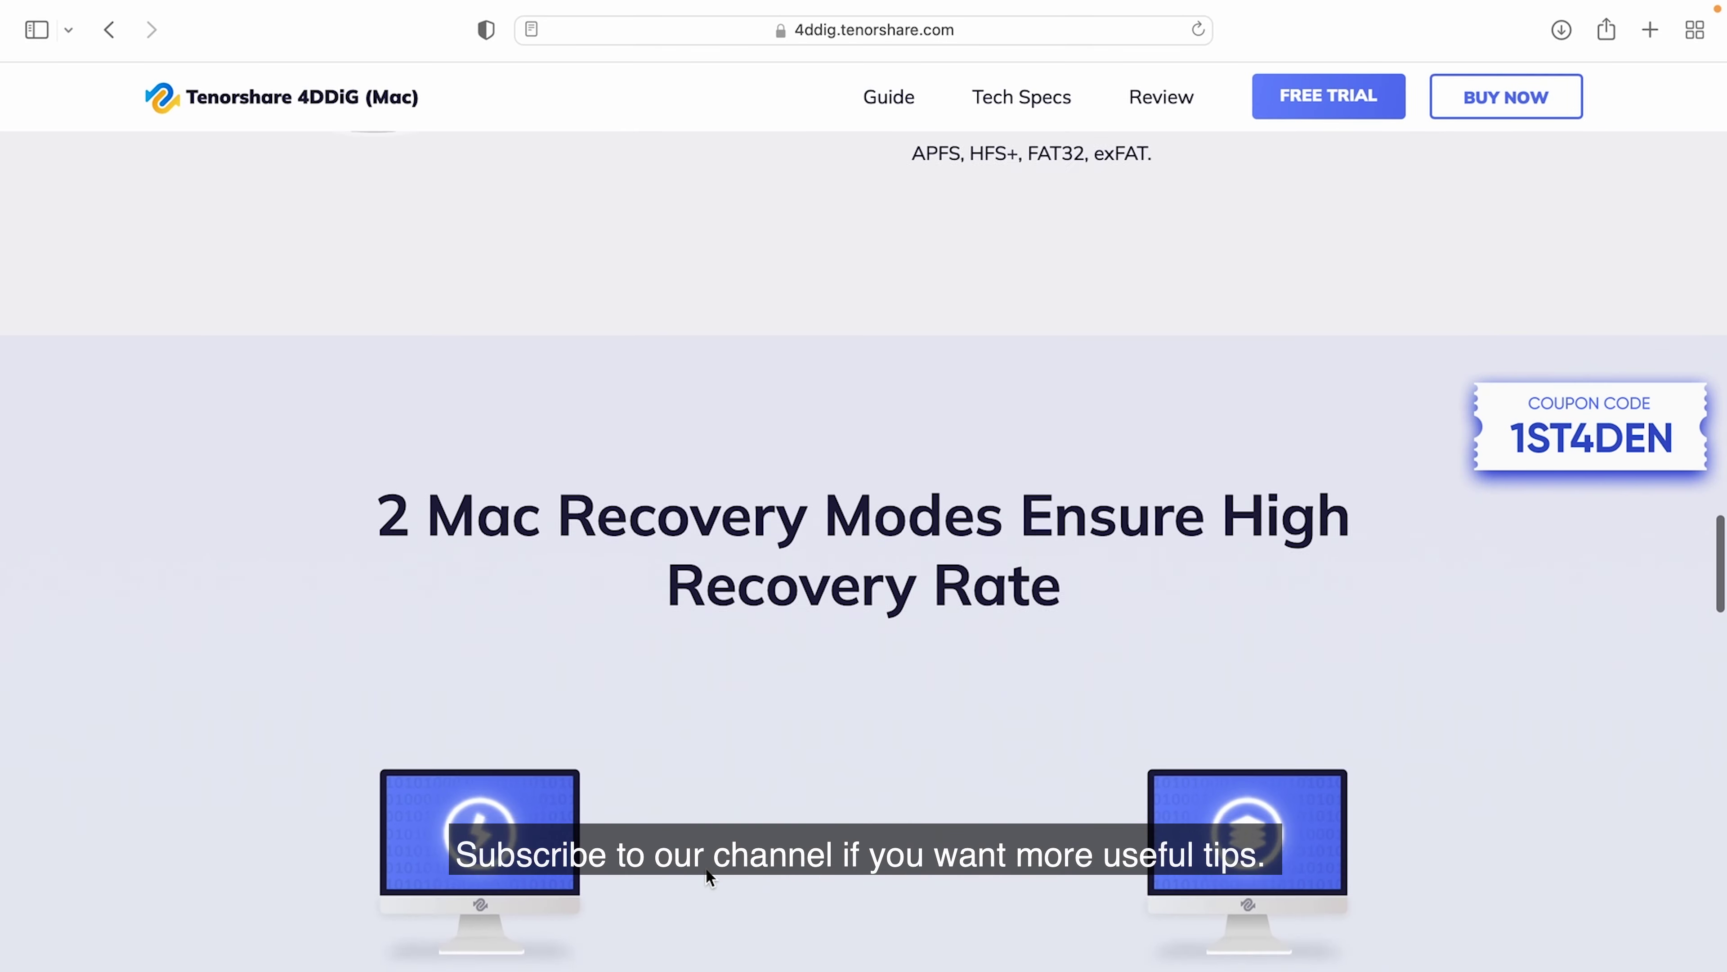
pyautogui.scroll(-15, 706, 867)
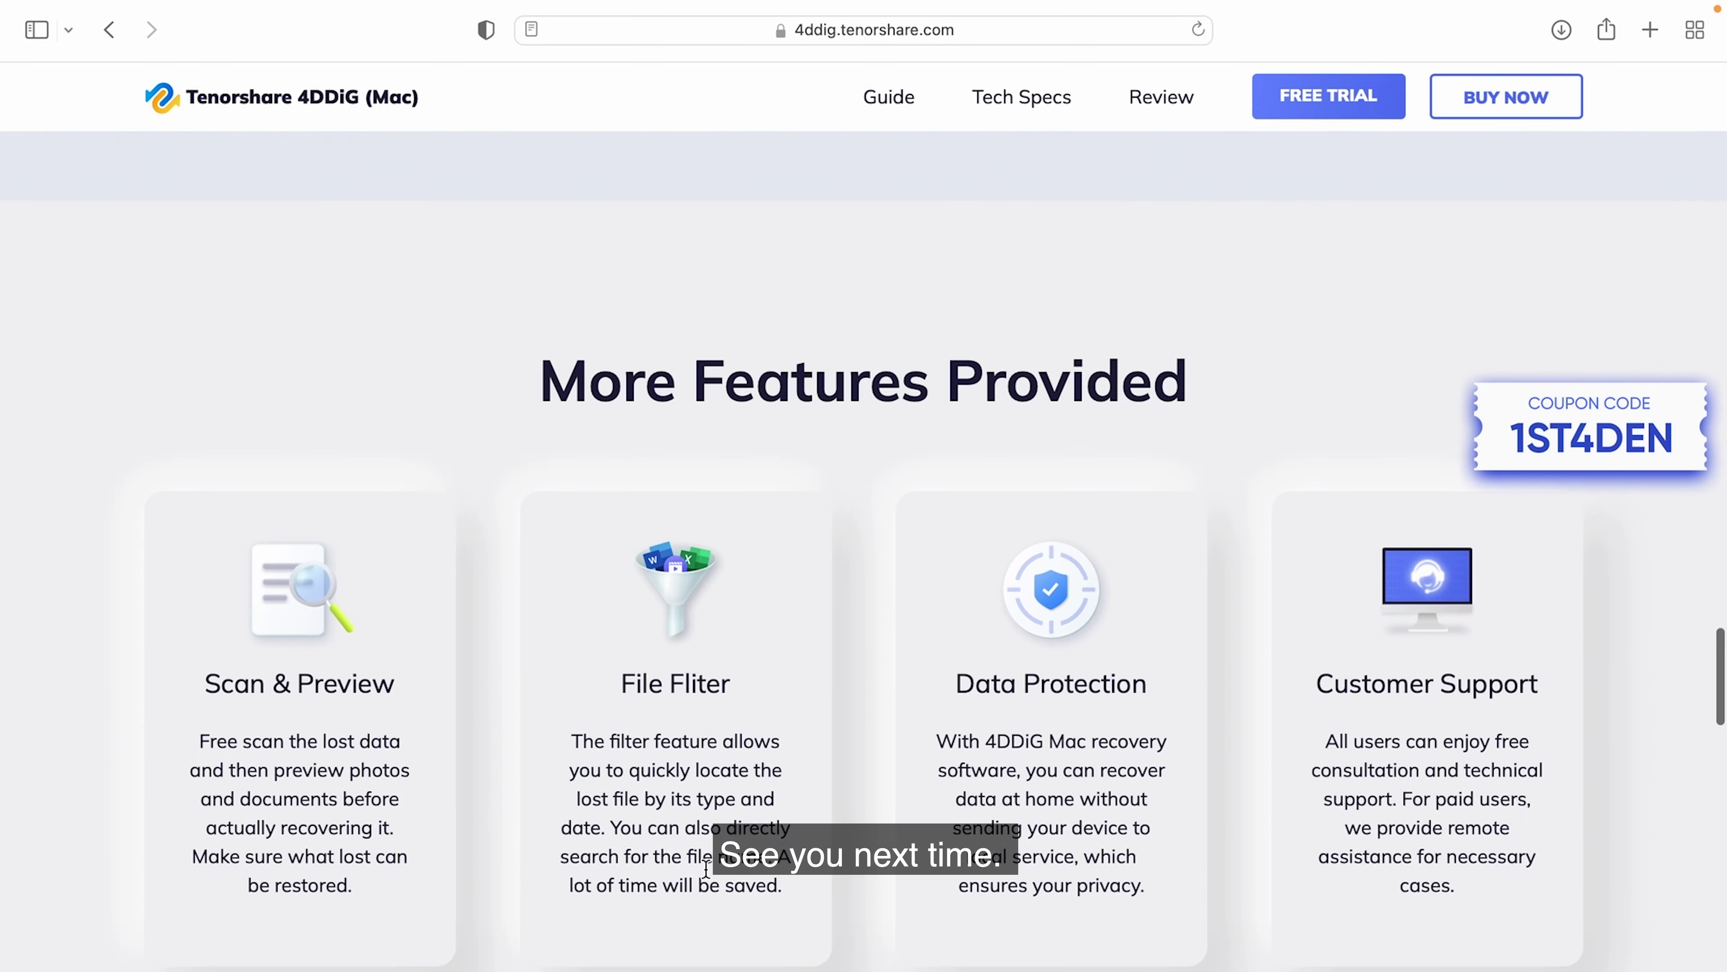